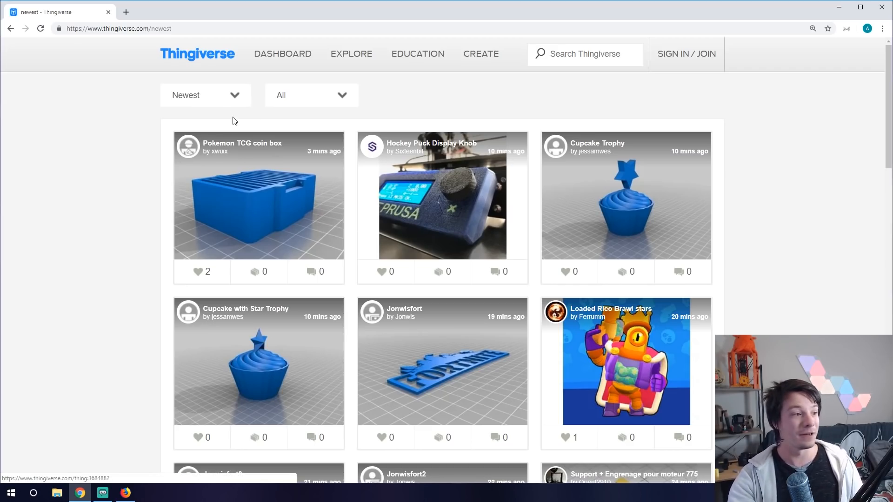
Step: Sort the Thingiverse listing by Random and highlight the thing number at the end of a model page's address
{"action": "left_click", "coordinate": [205, 101]}
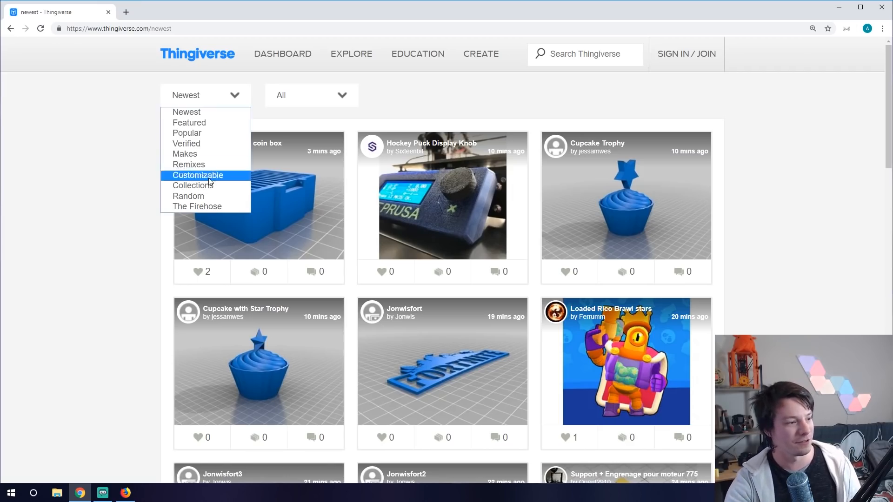
{"action": "left_click", "coordinate": [204, 196]}
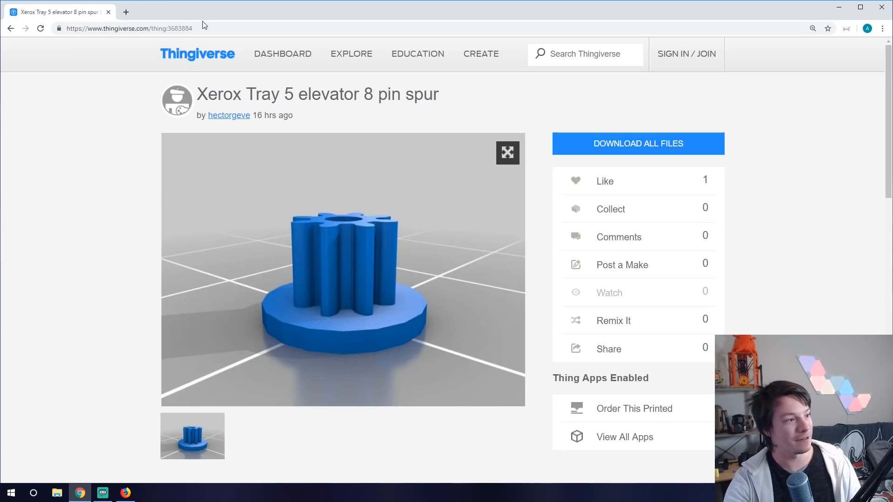
{"action": "left_click_drag", "start_coordinate": [193, 28], "coordinate": [168, 28]}
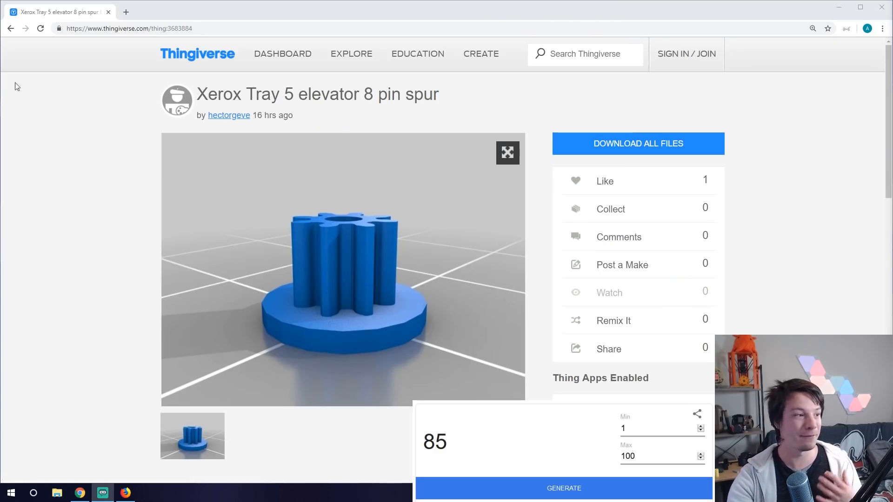
{"action": "left_click", "coordinate": [58, 99]}
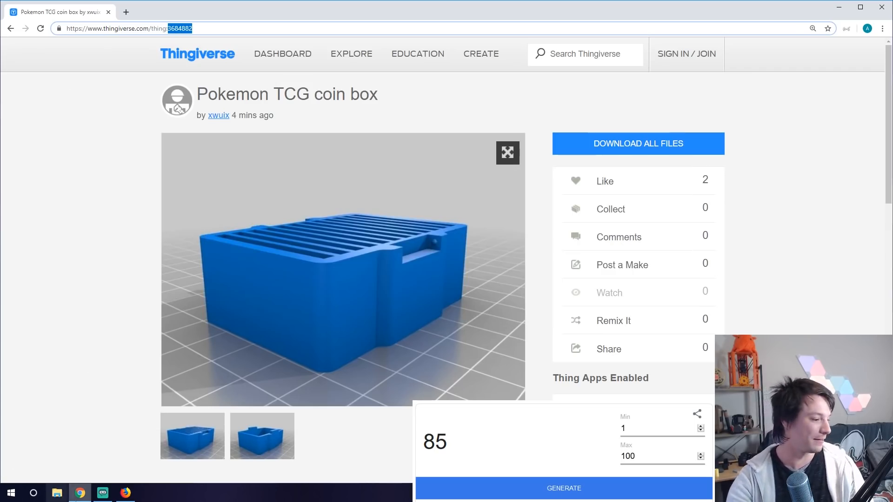
Step: Switch to the random number generator in Firefox, set its maximum to 3684882 and generate a number
{"action": "left_click", "coordinate": [126, 493]}
{"action": "double_click", "coordinate": [642, 448]}
{"action": "type", "text": "3684882"}
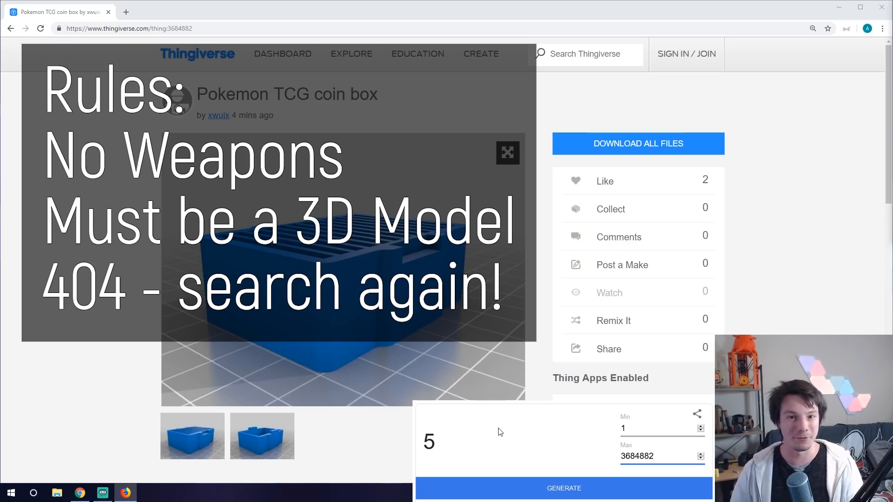
{"action": "left_click", "coordinate": [536, 492]}
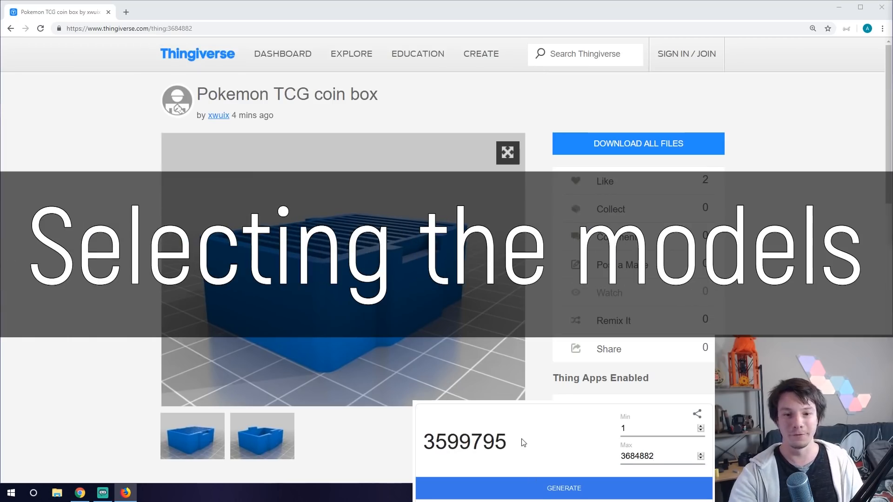
Step: Copy the generated number 3599795 and open the Thingiverse page whose address ends with that thing number
{"action": "left_click_drag", "start_coordinate": [424, 445], "coordinate": [509, 441]}
{"action": "key", "text": "ctrl+c"}
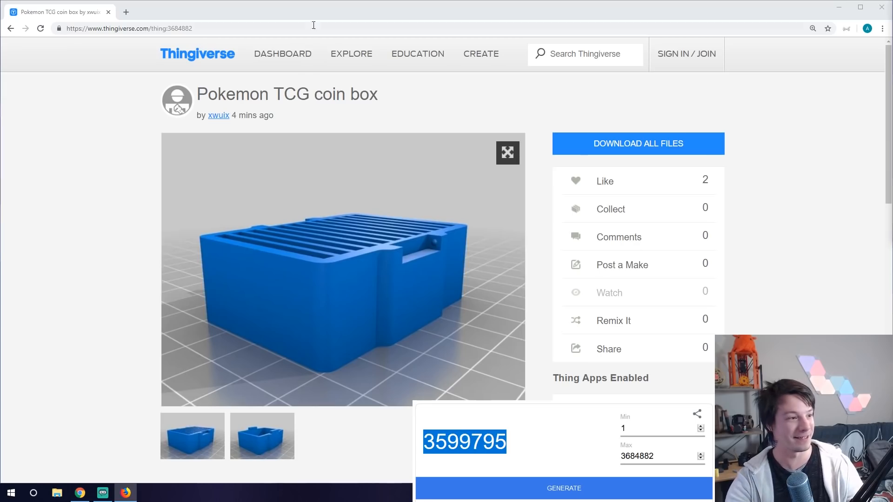
{"action": "left_click", "coordinate": [168, 27]}
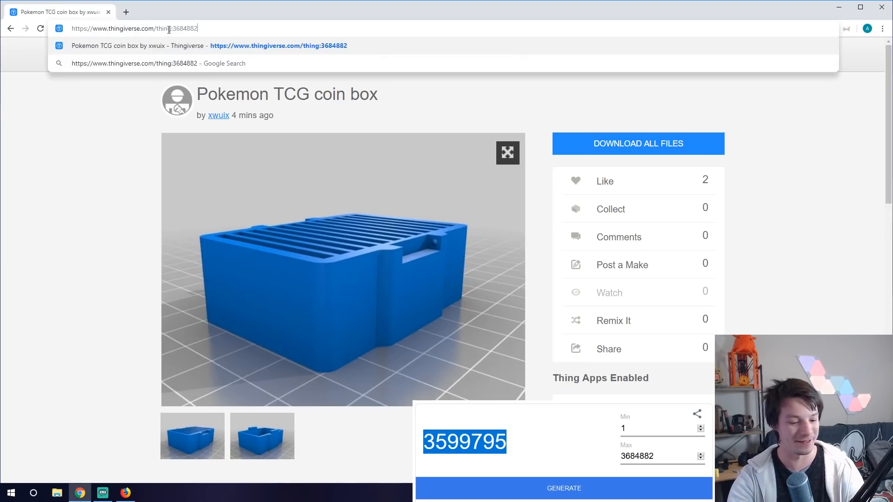
{"action": "key", "text": "BackSpace"}
{"action": "key", "text": "BackSpace"}
{"action": "key", "text": "BackSpace"}
{"action": "key", "text": "BackSpace"}
{"action": "key", "text": "BackSpace"}
{"action": "key", "text": "BackSpace"}
{"action": "key", "text": "BackSpace"}
{"action": "key", "text": "ctrl+v"}
{"action": "key", "text": "Return"}
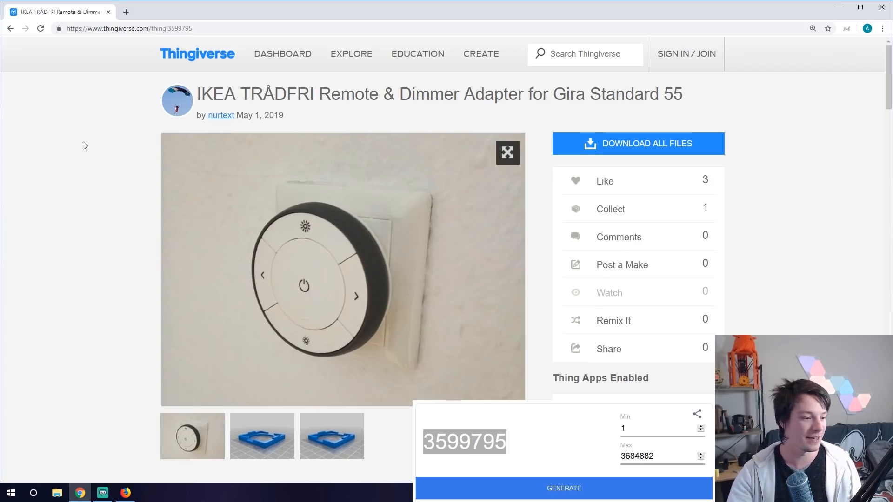
Step: Preview the first blue model render of the IKEA TRÅDFRI Remote & Dimmer Adapter and download all its files
{"action": "left_click", "coordinate": [283, 433]}
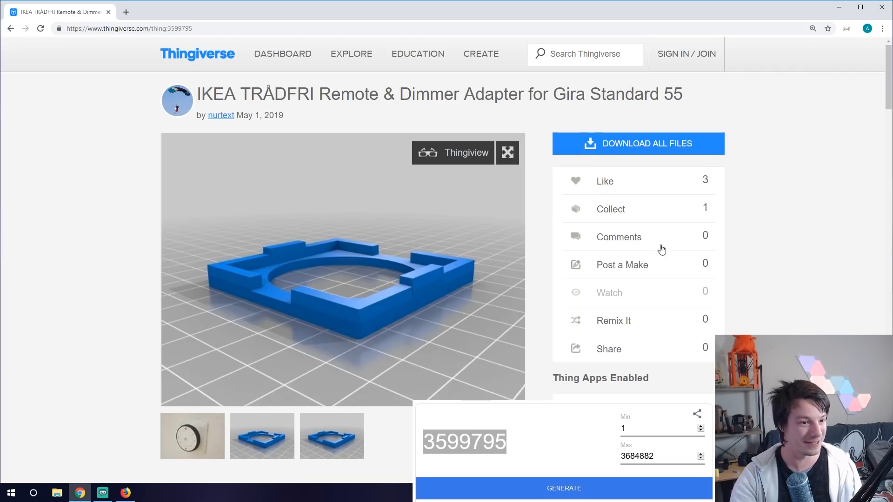
{"action": "left_click", "coordinate": [688, 153]}
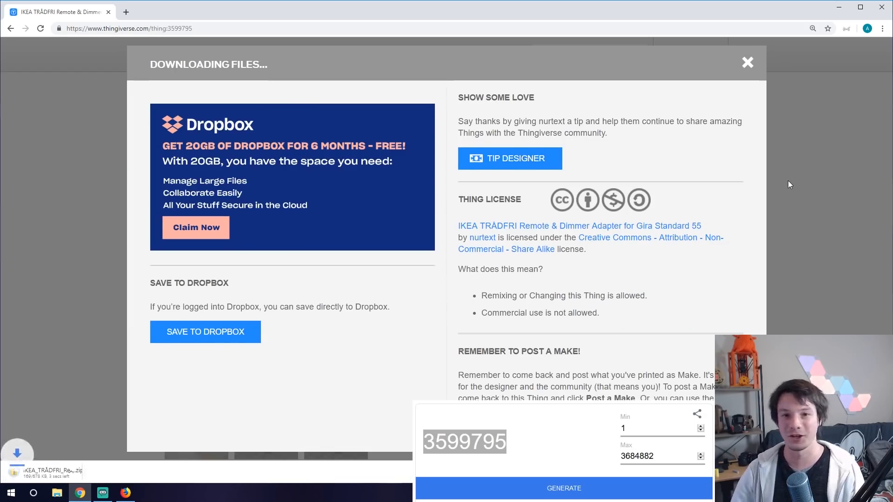
Step: Generate another random number and try to open the Thingiverse page for thing 2470119
{"action": "left_click", "coordinate": [549, 488]}
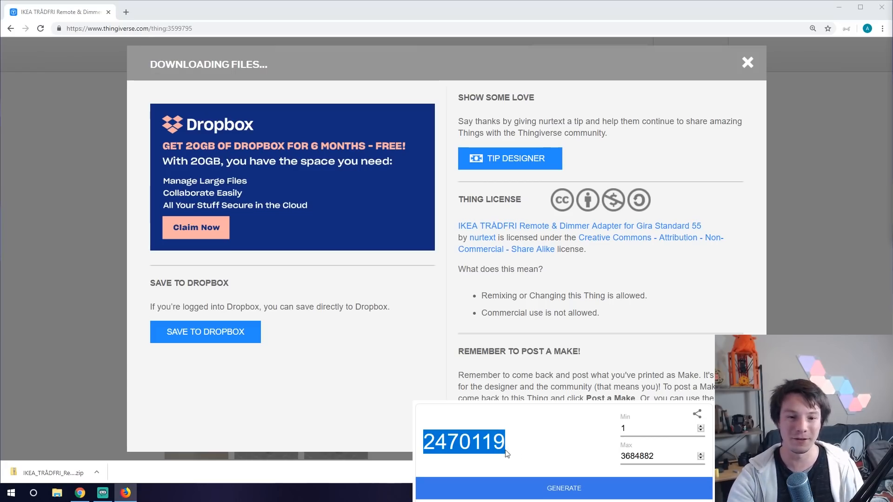
{"action": "left_click", "coordinate": [415, 445]}
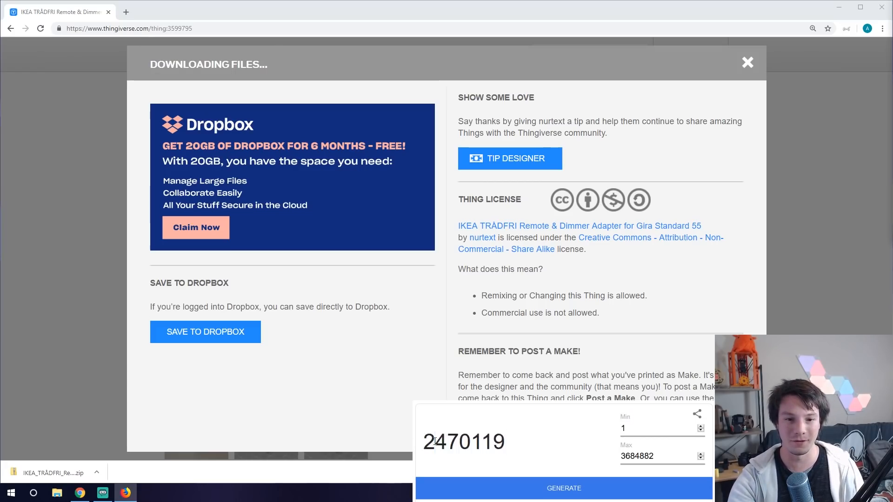
{"action": "double_click", "coordinate": [435, 441]}
{"action": "key", "text": "ctrl+c"}
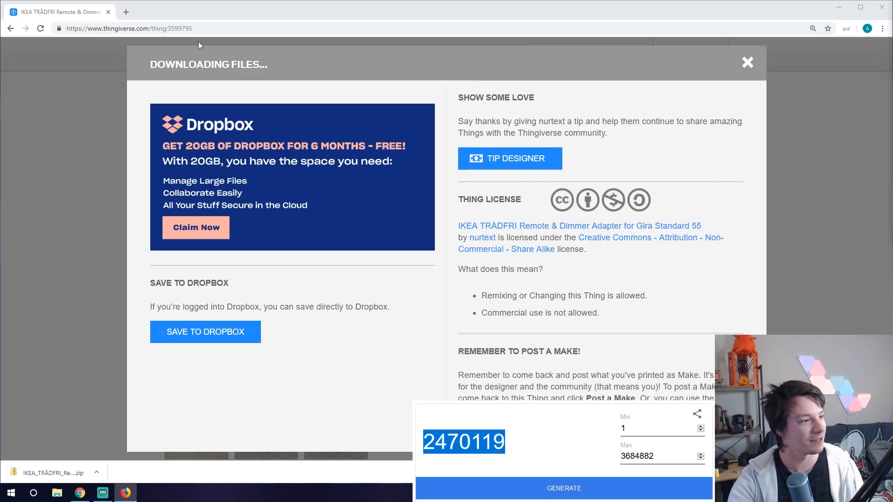
{"action": "left_click_drag", "start_coordinate": [168, 28], "coordinate": [244, 30]}
{"action": "key", "text": "ctrl+v"}
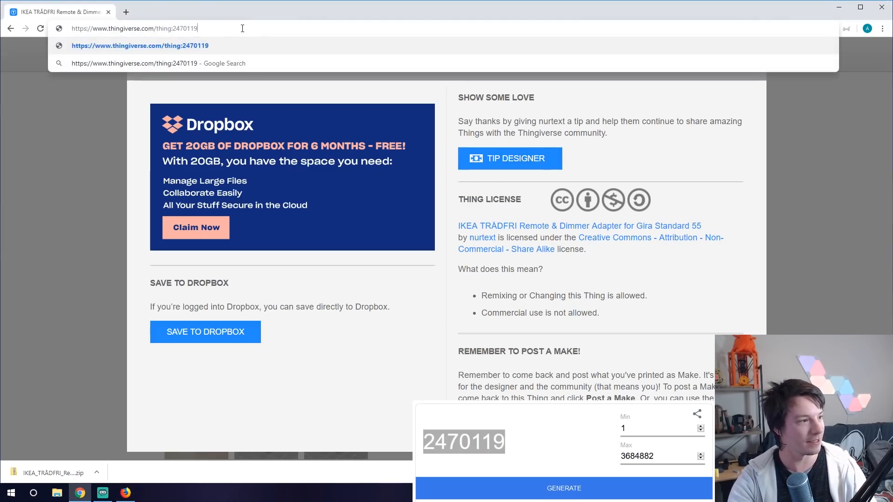
{"action": "key", "text": "Return"}
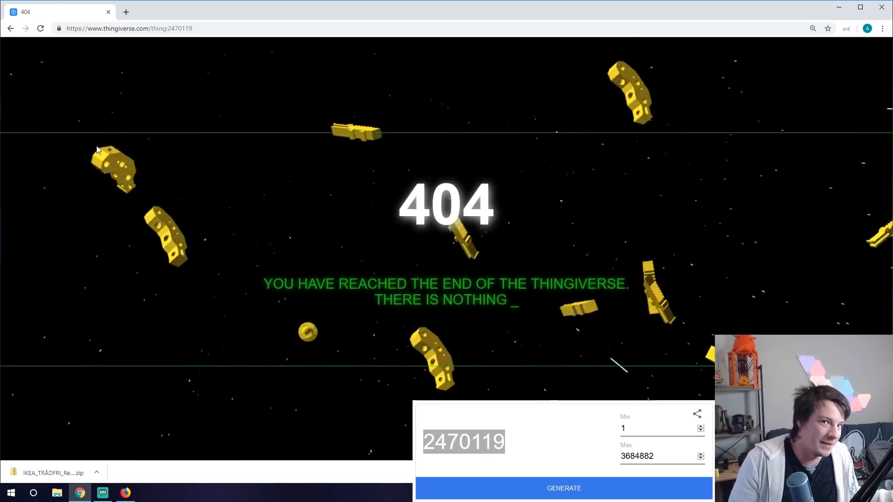
Step: Generate further random thing numbers and download all files of the My Customized Stencil Font iPhone Case, thing 1533790
{"action": "left_click", "coordinate": [472, 483]}
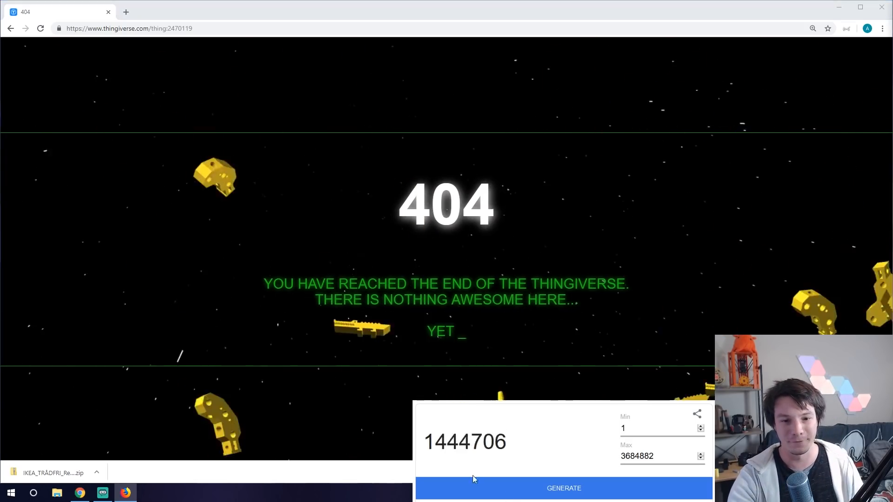
{"action": "double_click", "coordinate": [445, 445]}
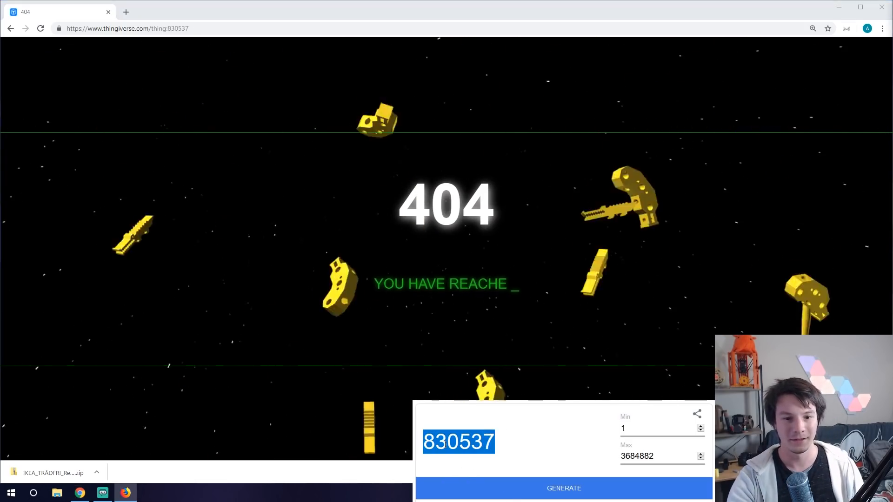
{"action": "left_click", "coordinate": [464, 486]}
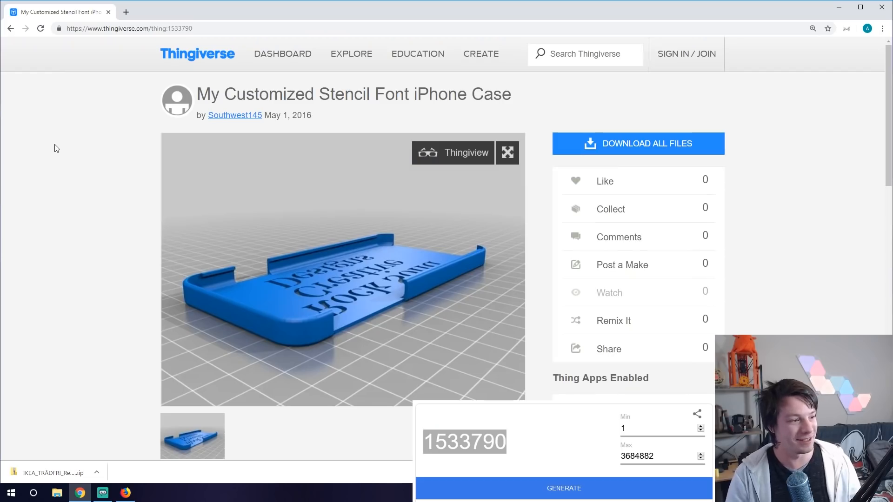
{"action": "scroll", "coordinate": [11, 143], "scroll_direction": "down", "scroll_amount": 1}
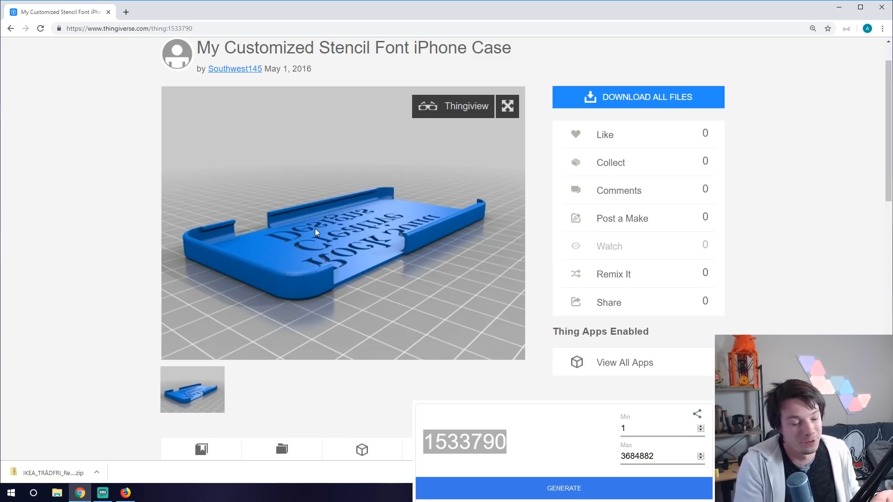
{"action": "left_click", "coordinate": [698, 93]}
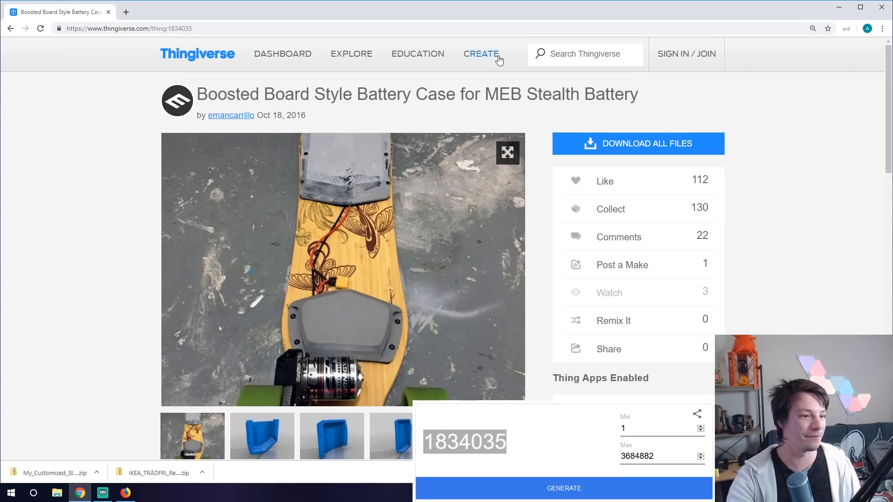
Step: Examine the three model renders of the Boosted Board Style Battery Case for MEB Stealth Battery
{"action": "scroll", "coordinate": [199, 139], "scroll_direction": "down", "scroll_amount": 2}
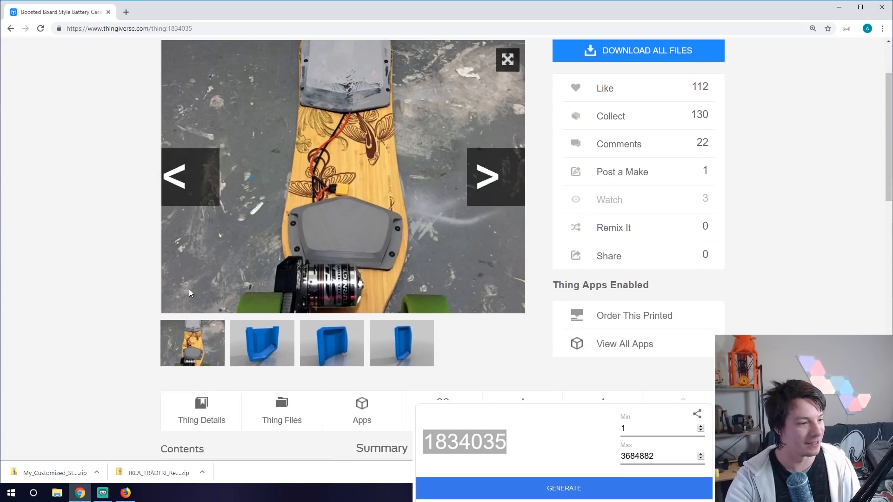
{"action": "scroll", "coordinate": [150, 271], "scroll_direction": "up", "scroll_amount": 1}
{"action": "scroll", "coordinate": [73, 260], "scroll_direction": "down", "scroll_amount": 1}
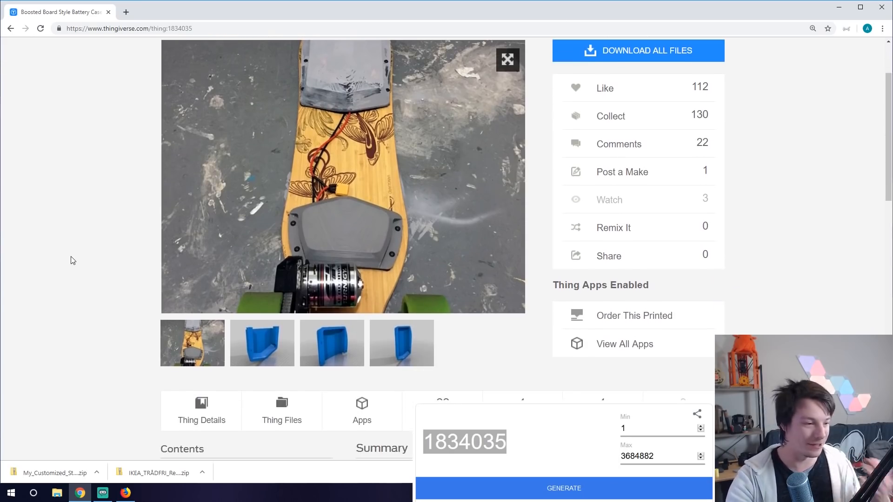
{"action": "left_click", "coordinate": [272, 358]}
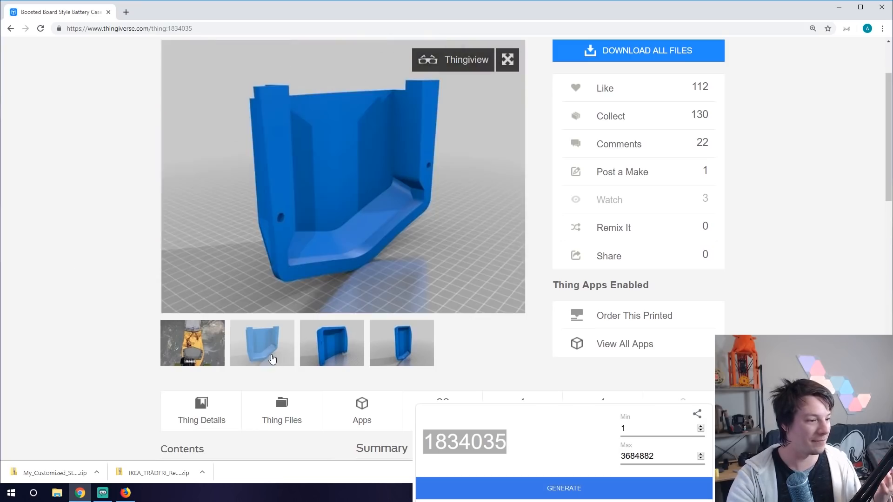
{"action": "left_click", "coordinate": [341, 356]}
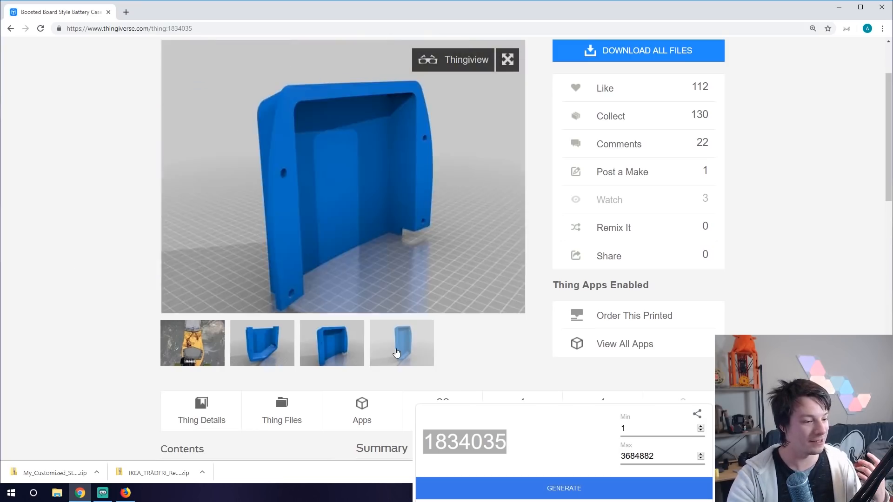
{"action": "left_click", "coordinate": [396, 353]}
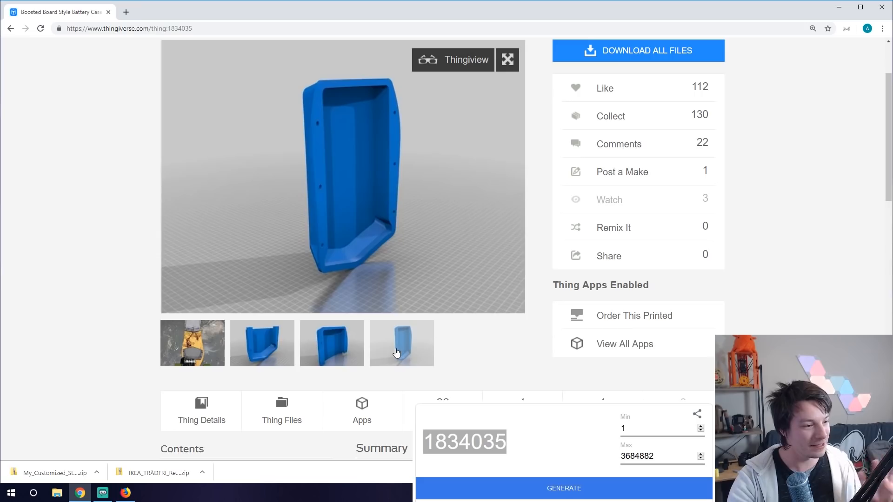
{"action": "scroll", "coordinate": [397, 352], "scroll_direction": "up", "scroll_amount": 1}
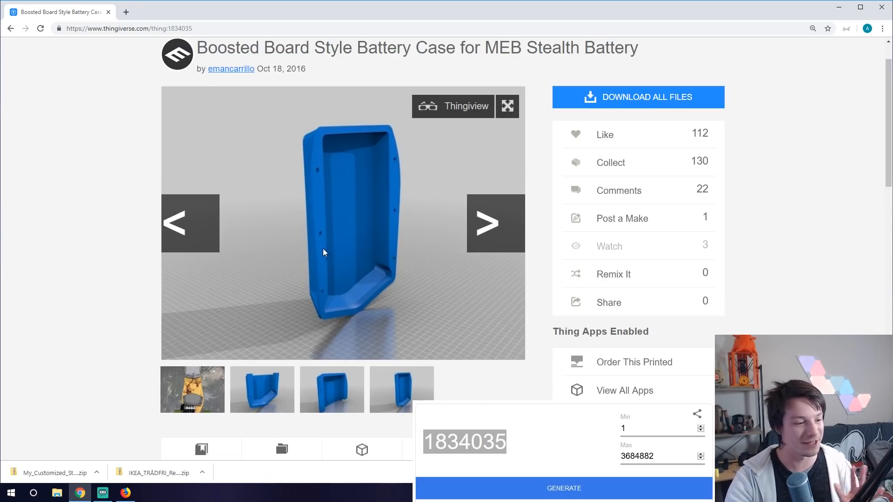
{"action": "left_click", "coordinate": [279, 393]}
{"action": "left_click", "coordinate": [329, 390]}
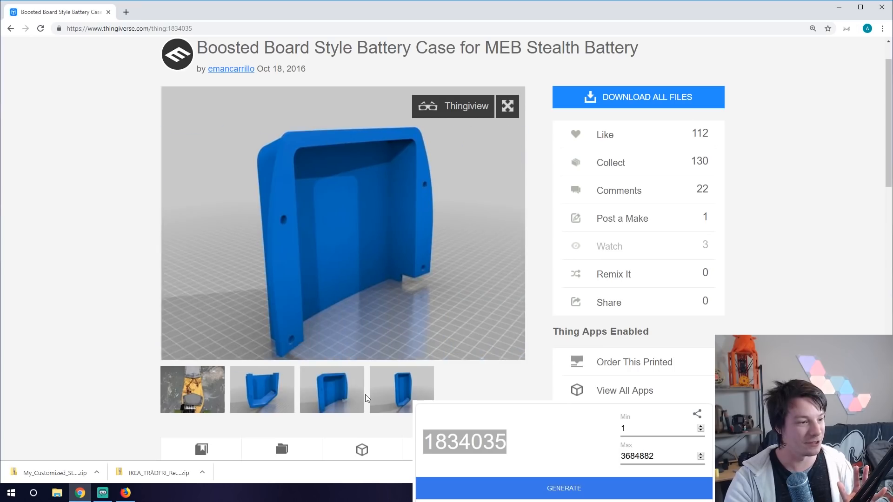
{"action": "left_click", "coordinate": [375, 401]}
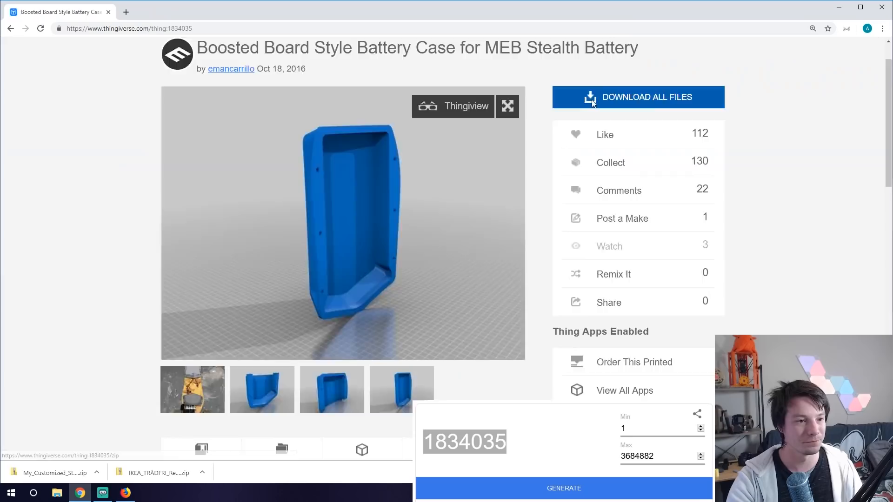
Step: Download all files of the Boosted Board Style Battery Case and of the Keychain Boblehead Charisma Fallout4
{"action": "left_click", "coordinate": [592, 100]}
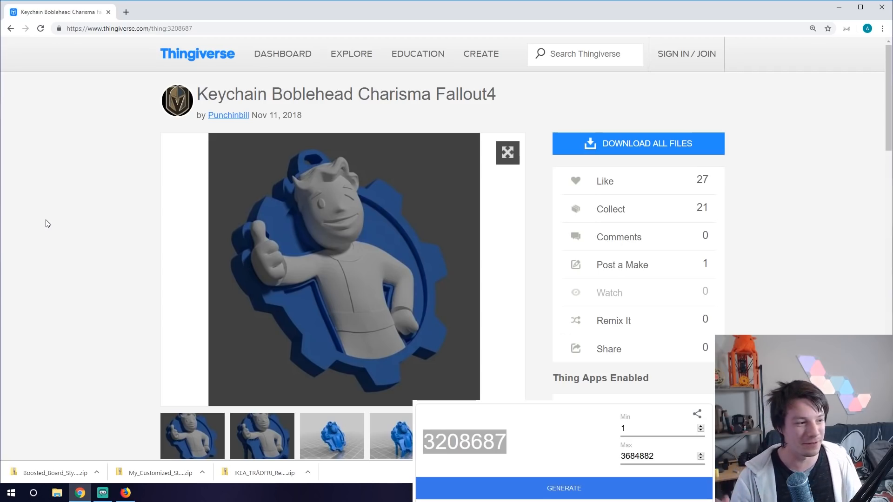
{"action": "left_click", "coordinate": [715, 145]}
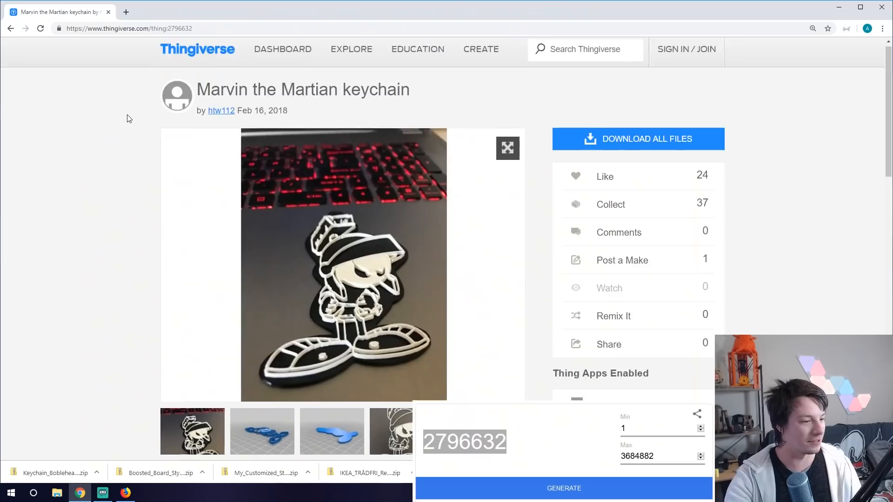
Step: Preview the white line-art photo of the Marvin the Martian keychain and download all the model's files
{"action": "scroll", "coordinate": [372, 214], "scroll_direction": "down", "scroll_amount": 3}
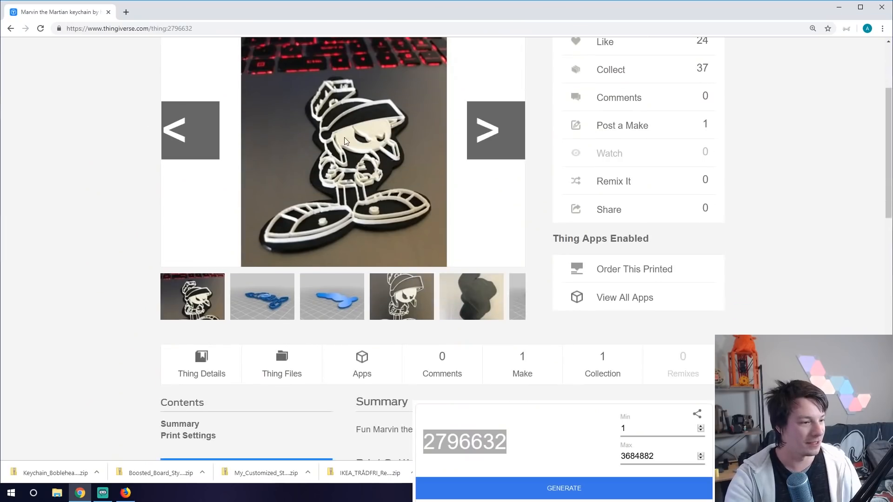
{"action": "scroll", "coordinate": [372, 214], "scroll_direction": "up", "scroll_amount": 1}
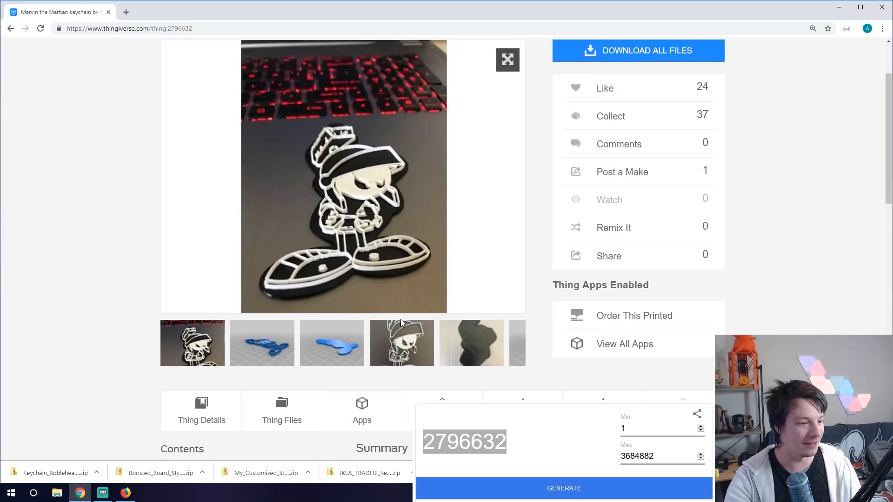
{"action": "left_click", "coordinate": [401, 340]}
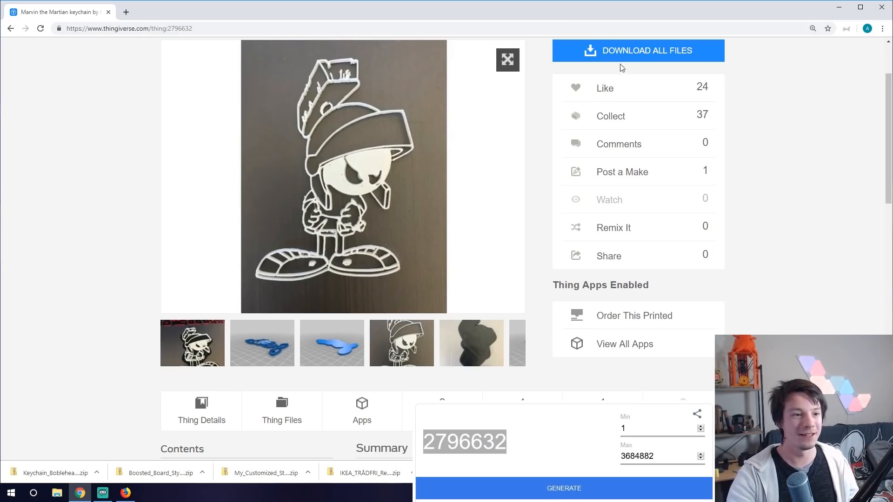
{"action": "left_click", "coordinate": [621, 52]}
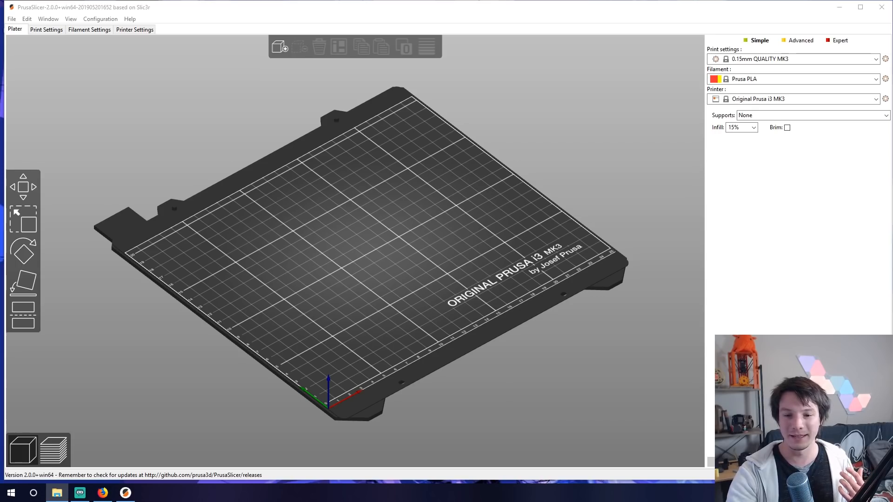
Step: Load the Gira_Standard Dimmer and Remote frame STL files onto the print bed and separate the two overlapping parts
{"action": "left_click_drag", "start_coordinate": [618, 126], "coordinate": [413, 213]}
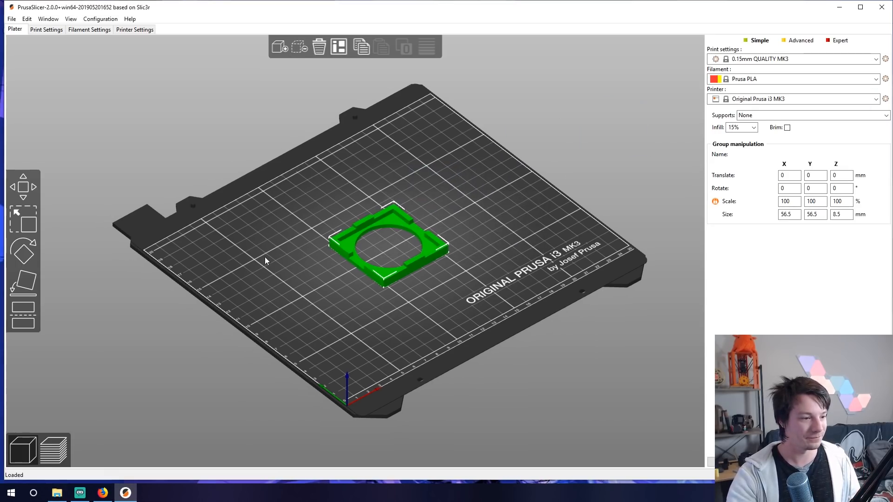
{"action": "key", "text": "1"}
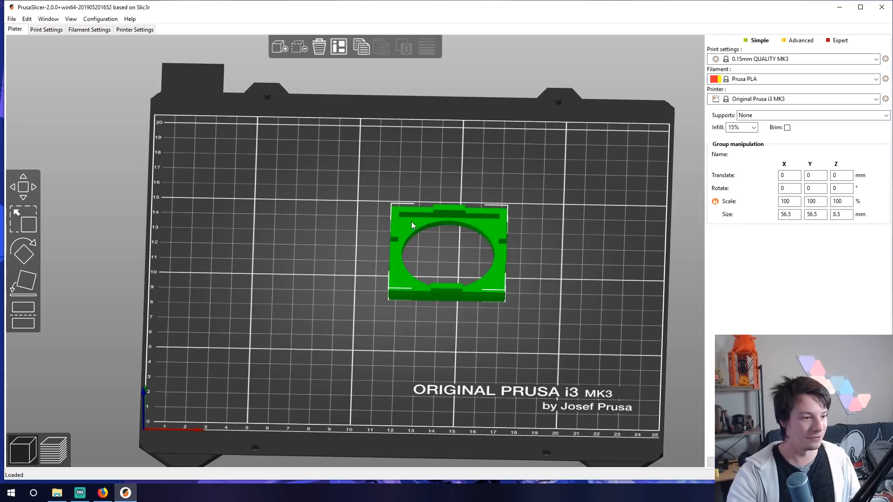
{"action": "left_click_drag", "start_coordinate": [411, 222], "coordinate": [375, 213]}
{"action": "left_click", "coordinate": [318, 213]}
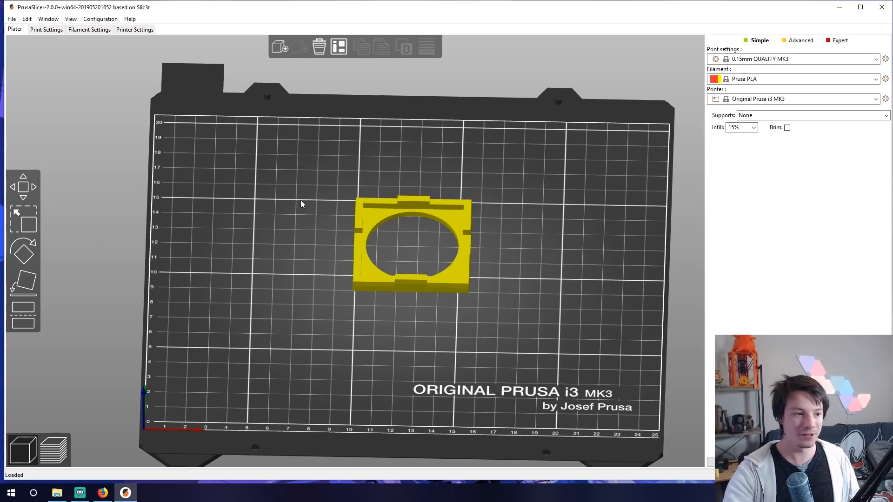
{"action": "left_click_drag", "start_coordinate": [433, 218], "coordinate": [302, 201]}
{"action": "left_click_drag", "start_coordinate": [382, 220], "coordinate": [408, 207]}
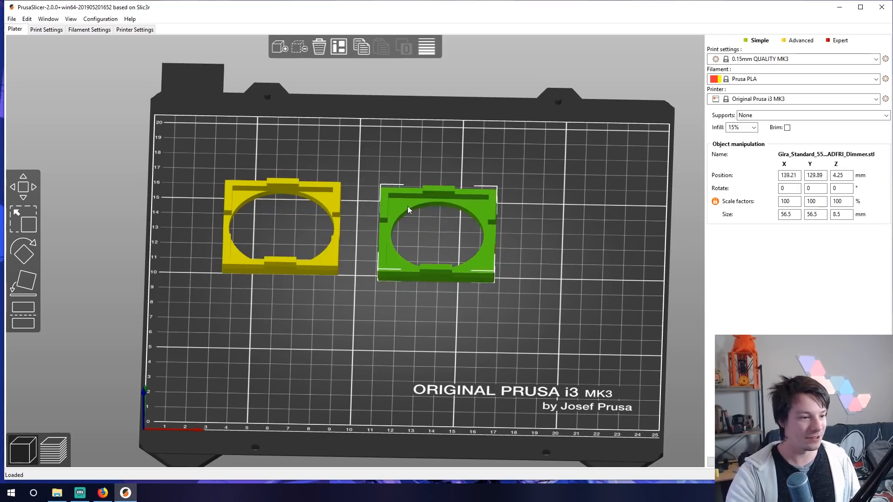
Step: Move the Remote frame closer to the Dimmer frame so both sit side by side
{"action": "left_click", "coordinate": [308, 230]}
{"action": "left_click_drag", "start_coordinate": [287, 286], "coordinate": [355, 291]}
{"action": "left_click", "coordinate": [344, 317]}
{"action": "right_click_drag", "start_coordinate": [337, 323], "coordinate": [358, 329]}
{"action": "left_click_drag", "start_coordinate": [358, 329], "coordinate": [332, 225]}
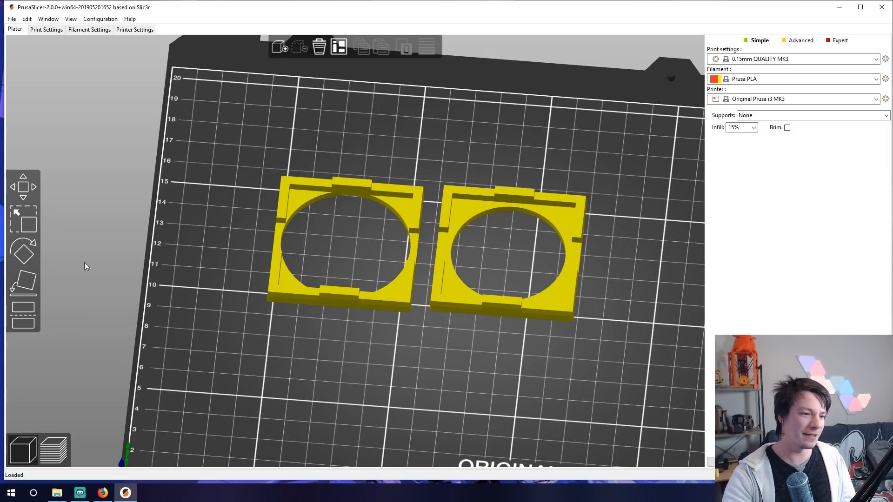
Step: Lay the Dimmer frame upside down on its clip side with Place on Face
{"action": "left_click", "coordinate": [458, 209]}
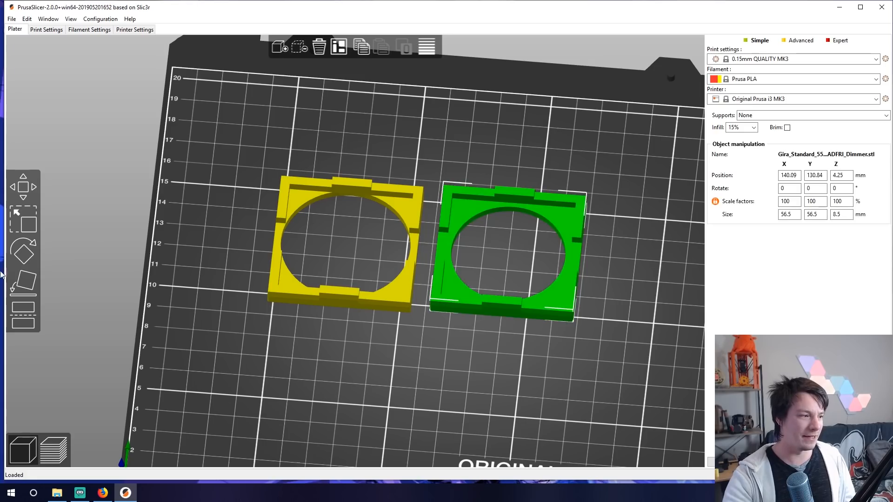
{"action": "key", "text": "f"}
{"action": "key", "text": "1"}
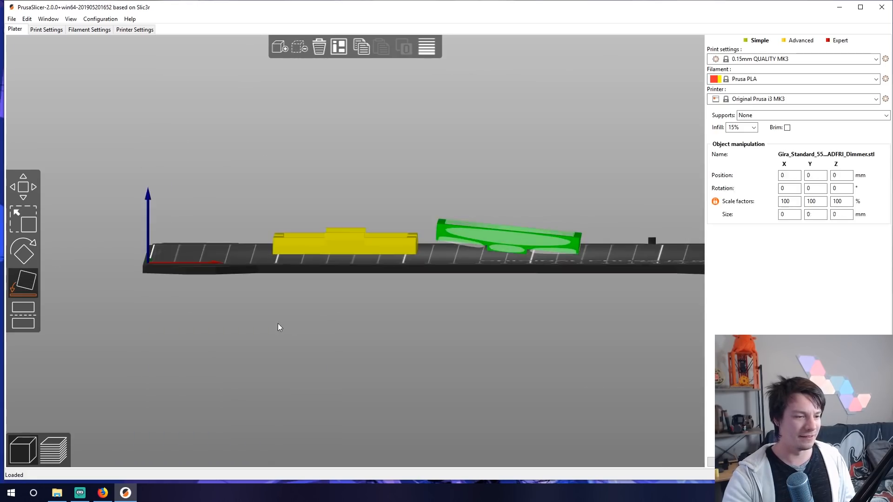
{"action": "left_click", "coordinate": [278, 322]}
{"action": "left_click_drag", "start_coordinate": [345, 297], "coordinate": [330, 313]}
{"action": "scroll", "coordinate": [330, 314], "scroll_direction": "up", "scroll_amount": 2}
{"action": "right_click_drag", "start_coordinate": [330, 314], "coordinate": [275, 301]}
{"action": "scroll", "coordinate": [337, 316], "scroll_direction": "up", "scroll_amount": 1}
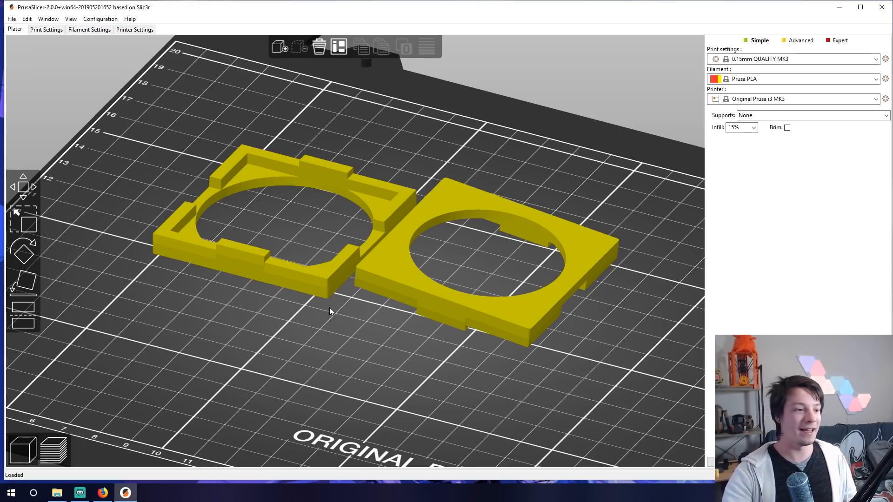
Step: Reorient the Dimmer frame with Place on Face so its large flat face rests on the bed
{"action": "left_click_drag", "start_coordinate": [378, 305], "coordinate": [294, 282]}
{"action": "left_click", "coordinate": [288, 280]}
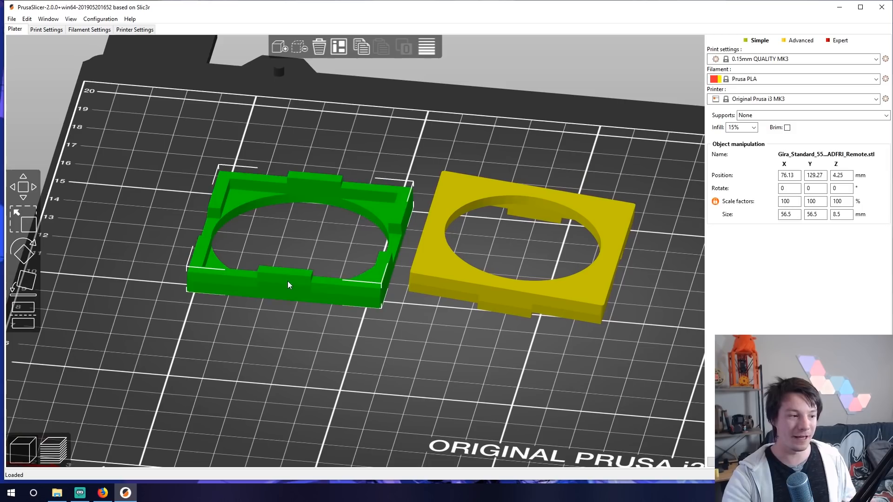
{"action": "left_click", "coordinate": [270, 336]}
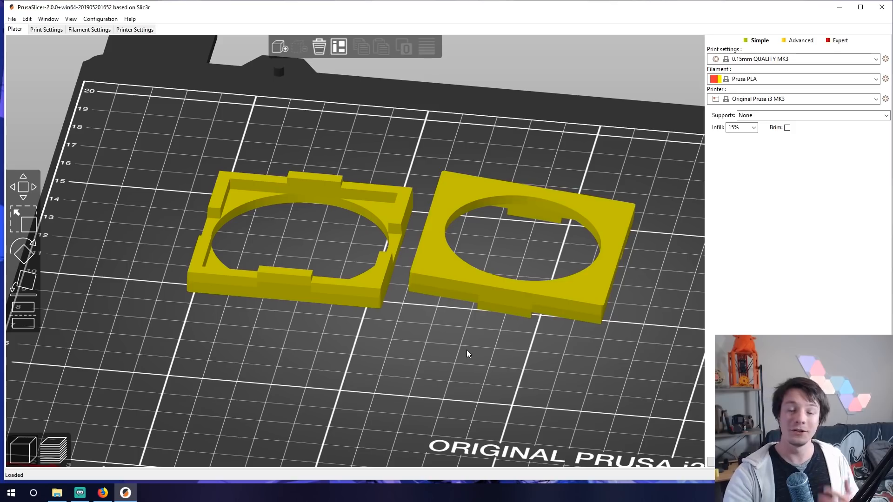
{"action": "left_click", "coordinate": [891, 284]}
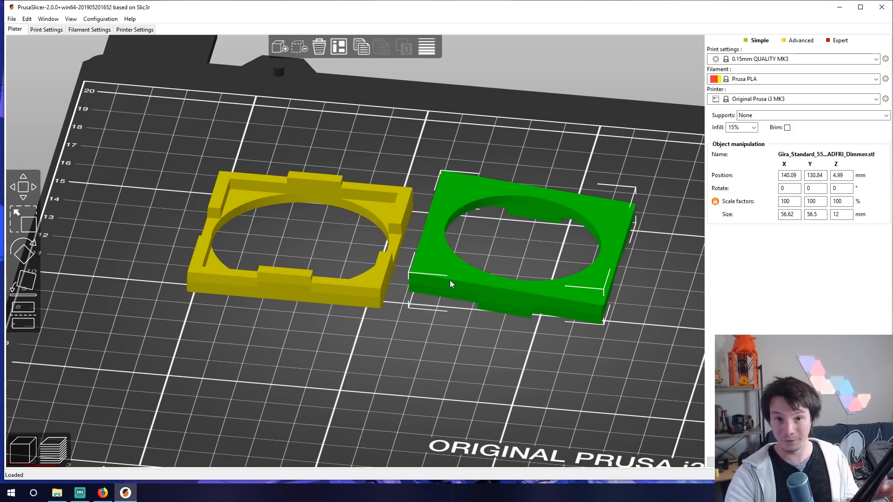
{"action": "left_click", "coordinate": [21, 288]}
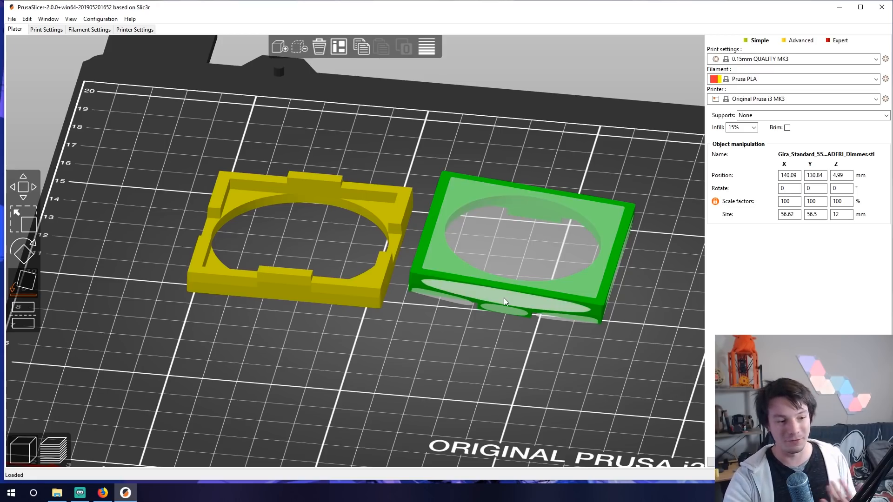
{"action": "left_click", "coordinate": [476, 246]}
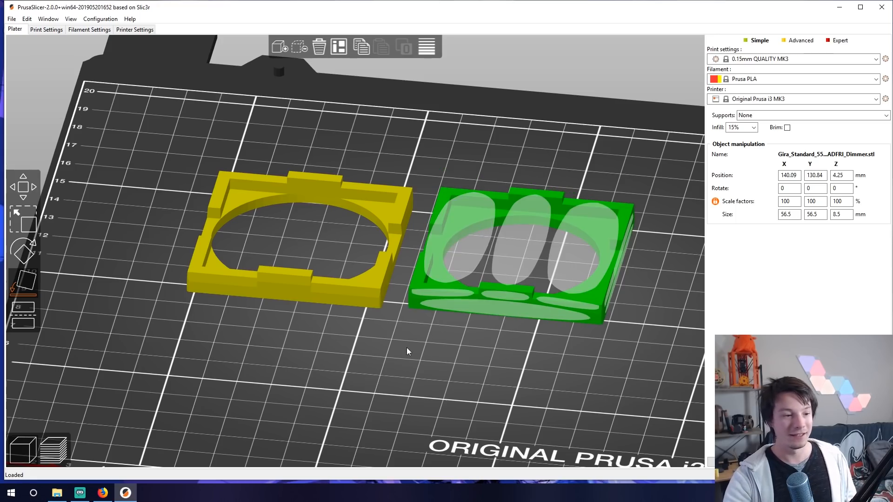
Step: Check the Remote frame's underside with Place on Face and nudge the frame slightly on the bed beside the Dimmer frame
{"action": "left_click_drag", "start_coordinate": [406, 347], "coordinate": [305, 326]}
{"action": "left_click", "coordinate": [294, 214]}
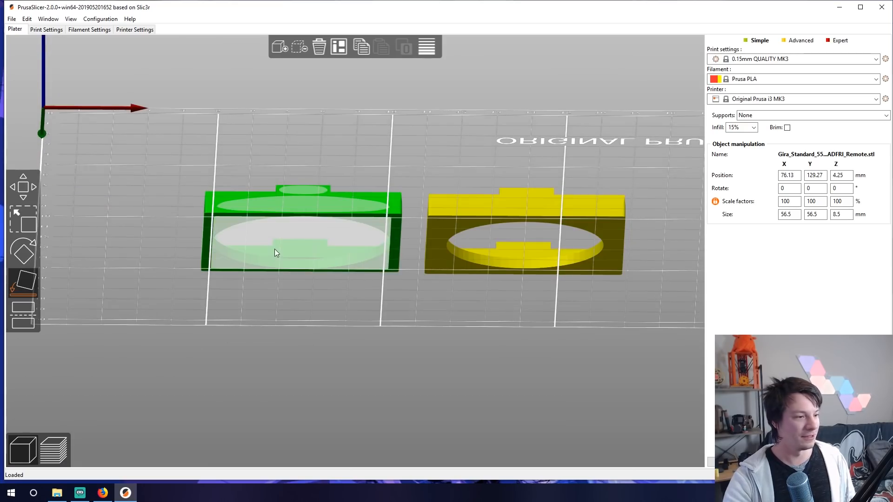
{"action": "left_click_drag", "start_coordinate": [267, 292], "coordinate": [387, 259]}
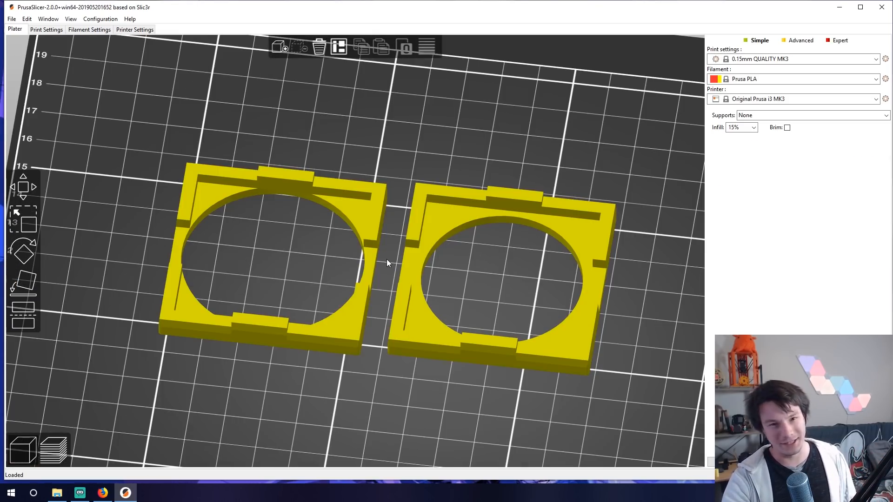
{"action": "left_click", "coordinate": [301, 343]}
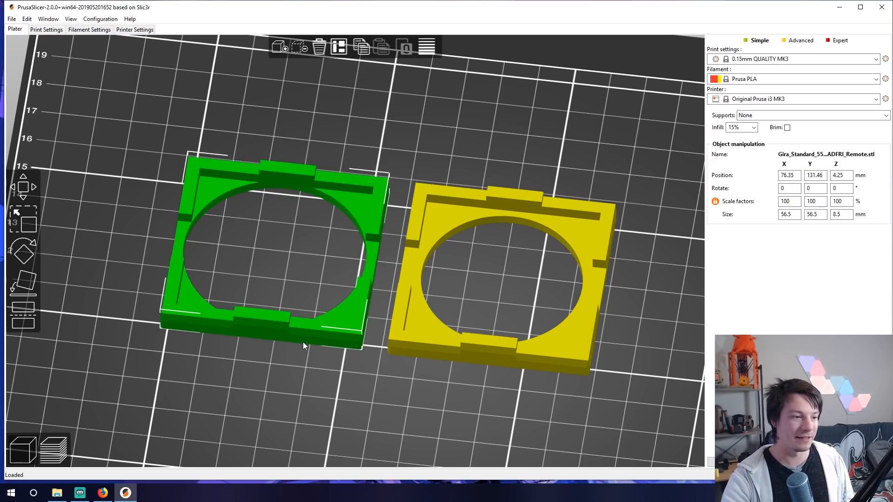
{"action": "left_click_drag", "start_coordinate": [303, 343], "coordinate": [300, 365]}
{"action": "left_click", "coordinate": [280, 358]}
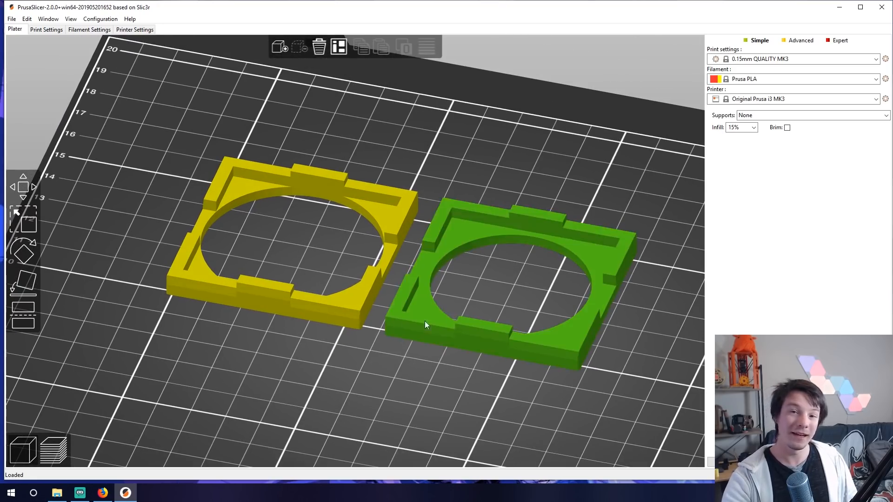
{"action": "mouse_move", "coordinate": [353, 363]}
{"action": "left_mouse_down"}
{"action": "mouse_move", "coordinate": [359, 359]}
{"action": "mouse_move", "coordinate": [353, 371]}
{"action": "left_mouse_up"}
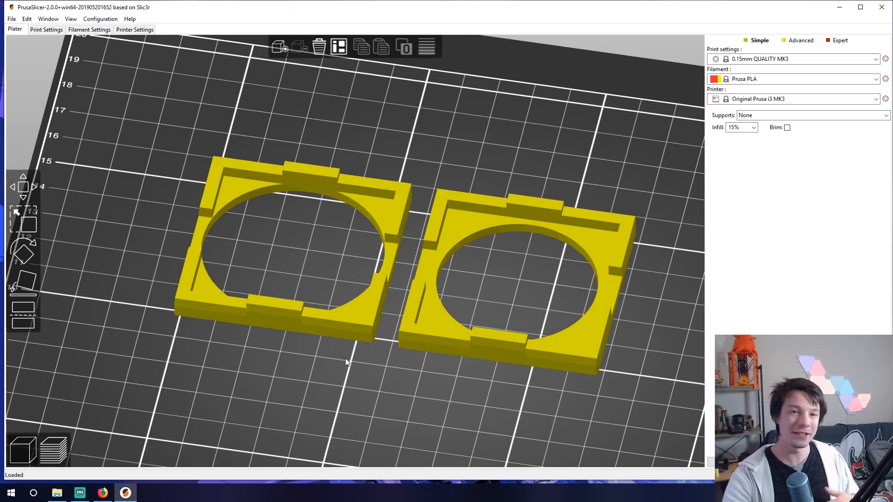
Step: Set the layer height of the 0.15mm QUALITY MK3 print profile to 0.25 mm
{"action": "left_click", "coordinate": [49, 30]}
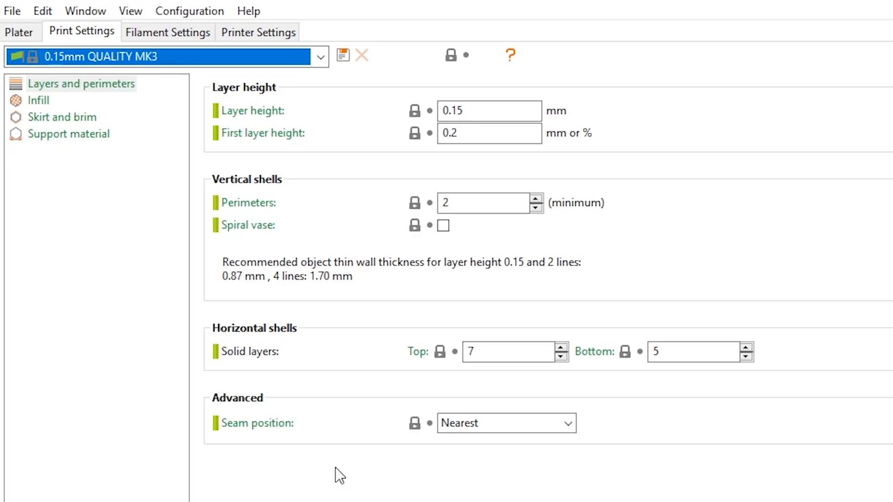
{"action": "key", "text": "Tab"}
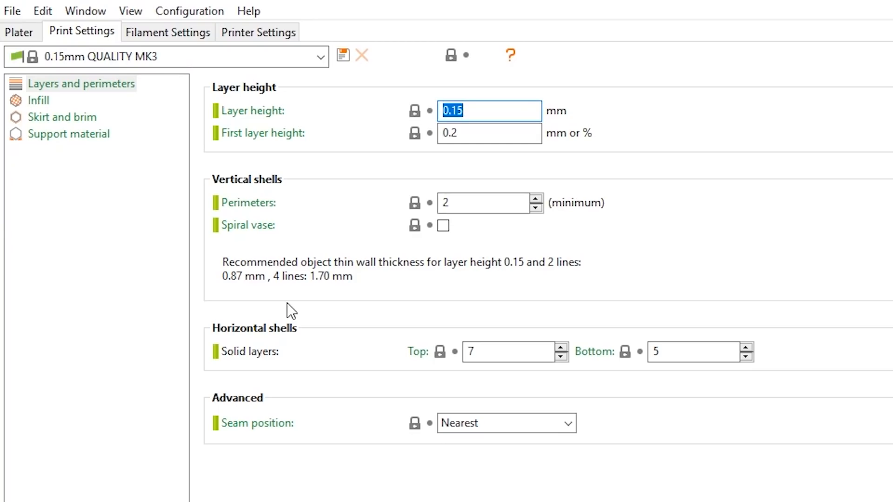
{"action": "left_click", "coordinate": [475, 111]}
{"action": "key", "text": "BackSpace"}
{"action": "key", "text": "BackSpace"}
{"action": "type", "text": "25"}
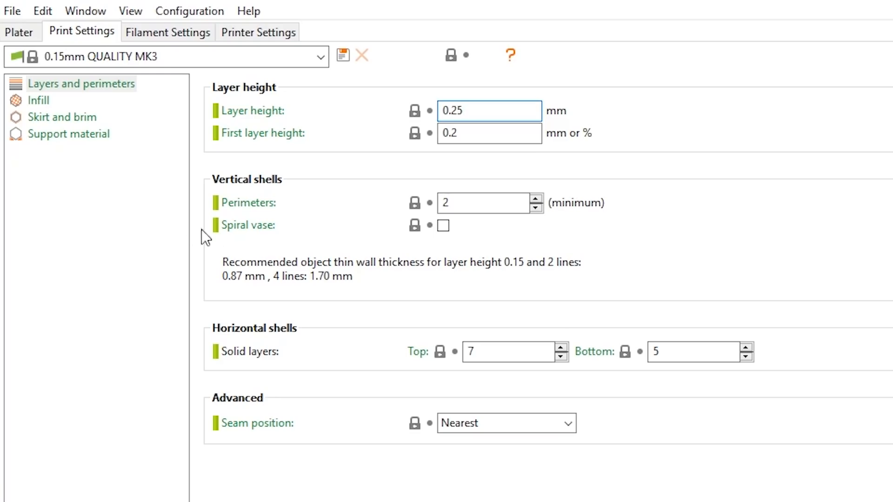
Step: Set the minimum number of perimeters to 4 and review the top and bottom solid layers
{"action": "left_click", "coordinate": [471, 201]}
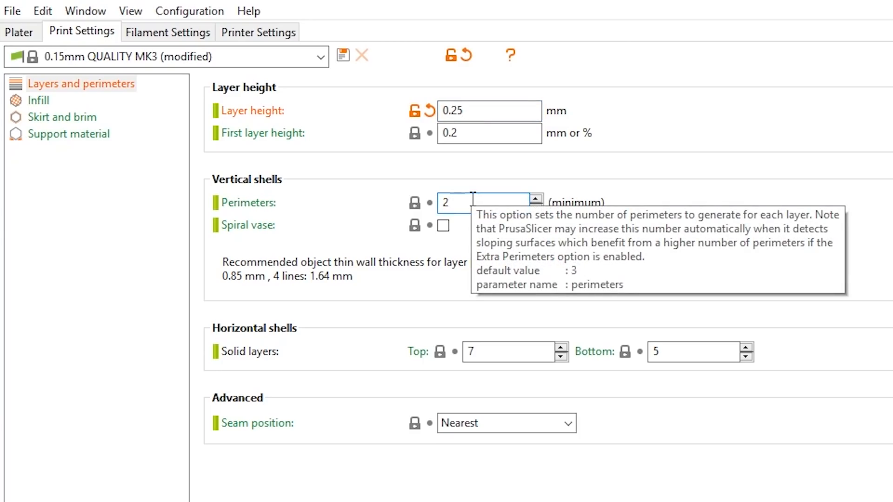
{"action": "double_click", "coordinate": [536, 199]}
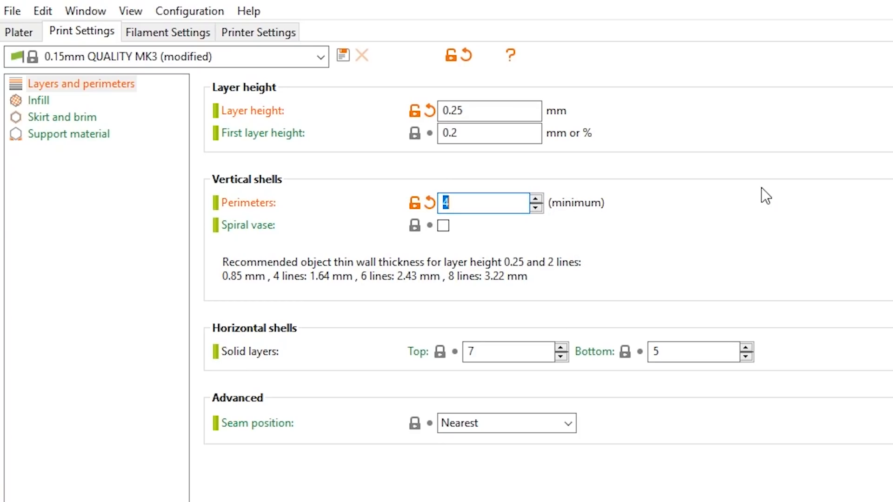
{"action": "left_click", "coordinate": [528, 351]}
{"action": "left_click", "coordinate": [657, 351]}
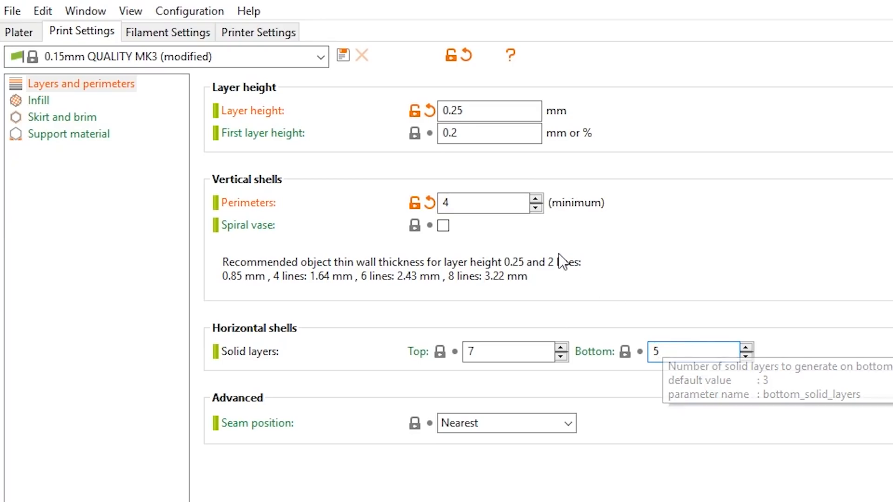
Step: Change the infill's fill pattern to Rectilinear
{"action": "left_click", "coordinate": [37, 100]}
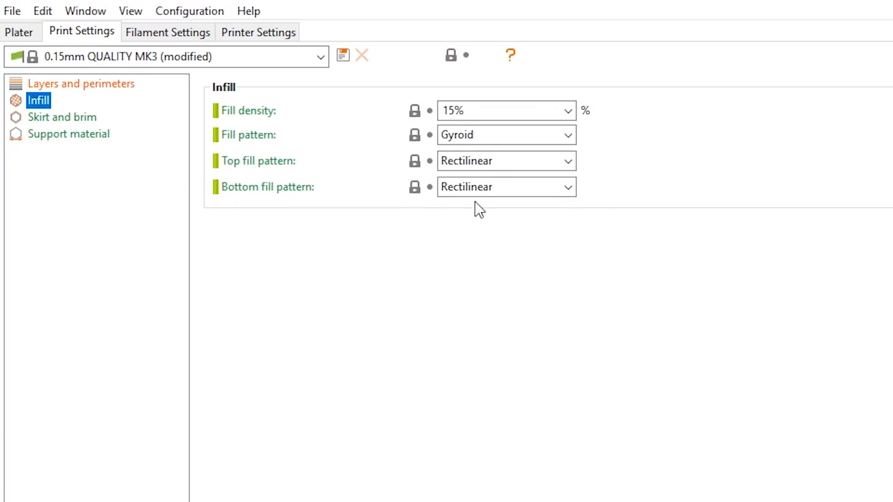
{"action": "left_click", "coordinate": [515, 144]}
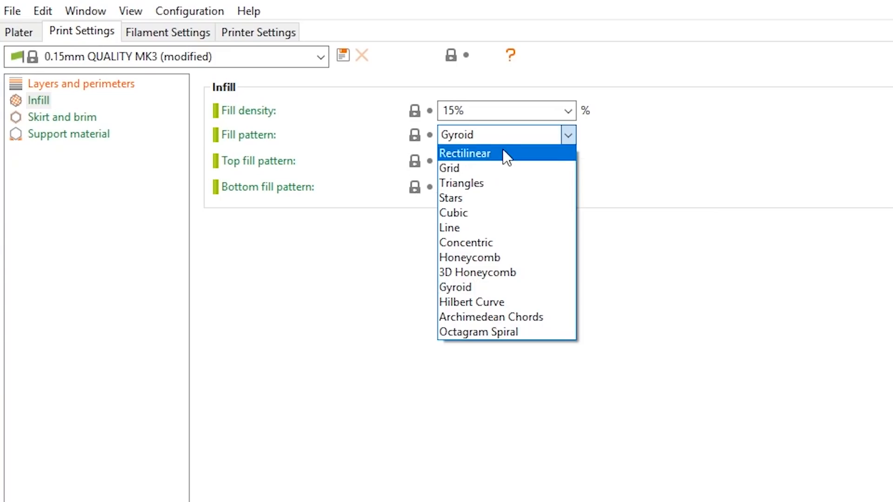
{"action": "left_click", "coordinate": [503, 153]}
{"action": "left_click", "coordinate": [494, 137]}
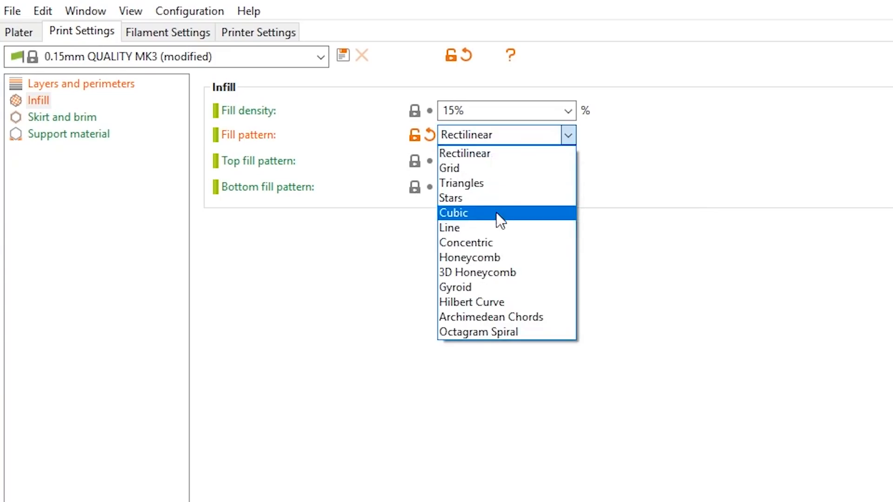
{"action": "left_click", "coordinate": [523, 151]}
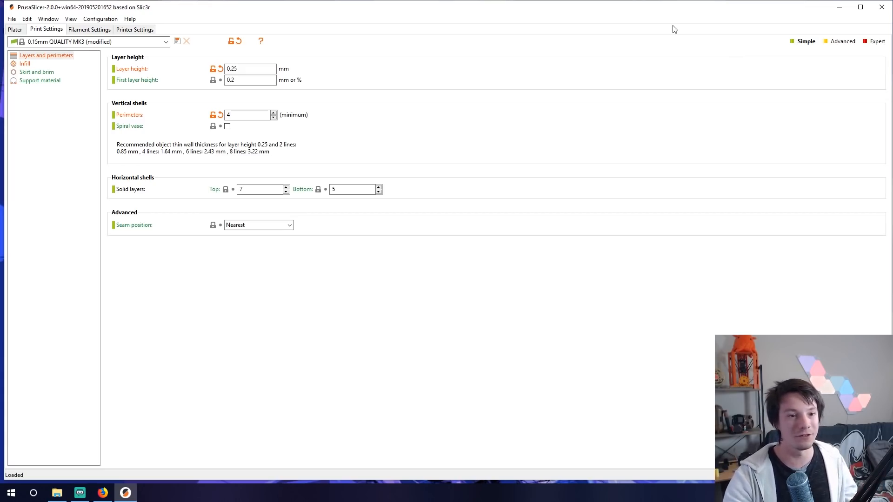
Step: Switch the settings to Advanced mode, set the elephant foot compensation to 0.4 mm and return to the print bed
{"action": "left_click", "coordinate": [828, 40]}
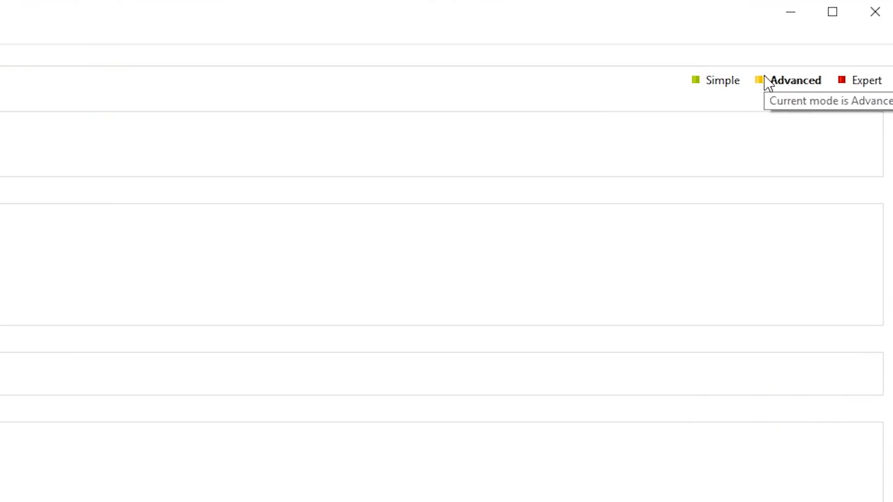
{"action": "left_click", "coordinate": [42, 208]}
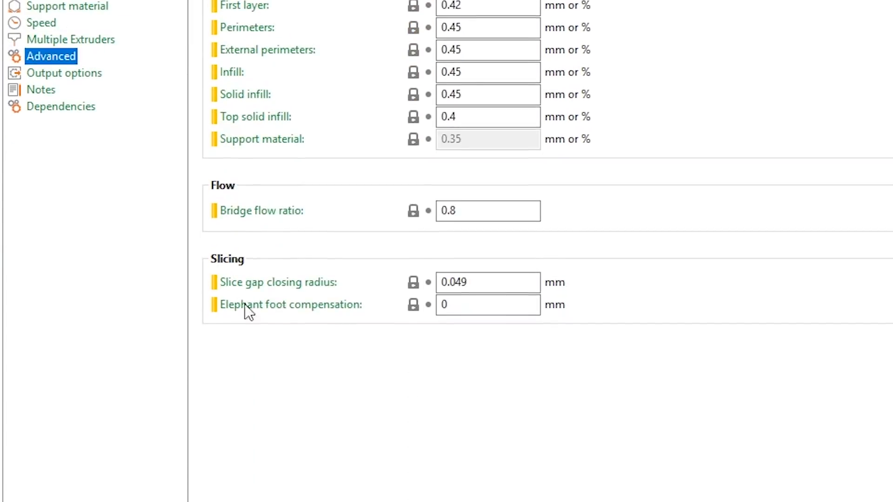
{"action": "mouse_move", "coordinate": [276, 306]}
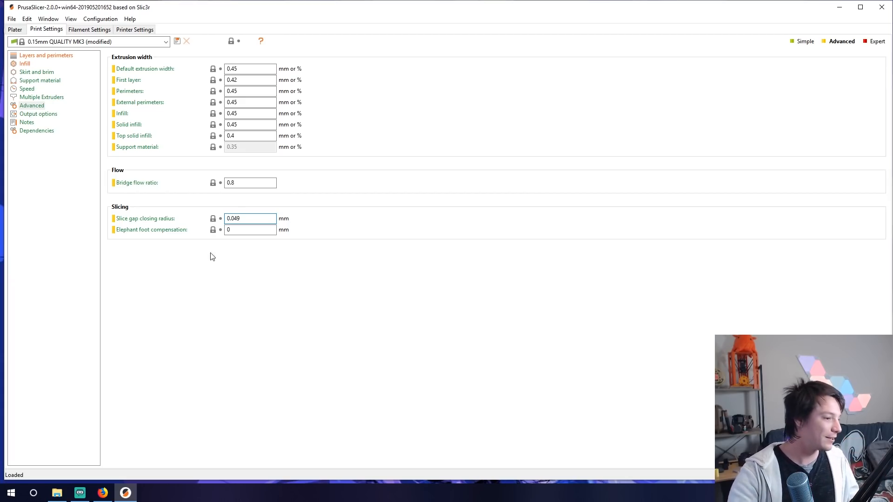
{"action": "left_click", "coordinate": [226, 230]}
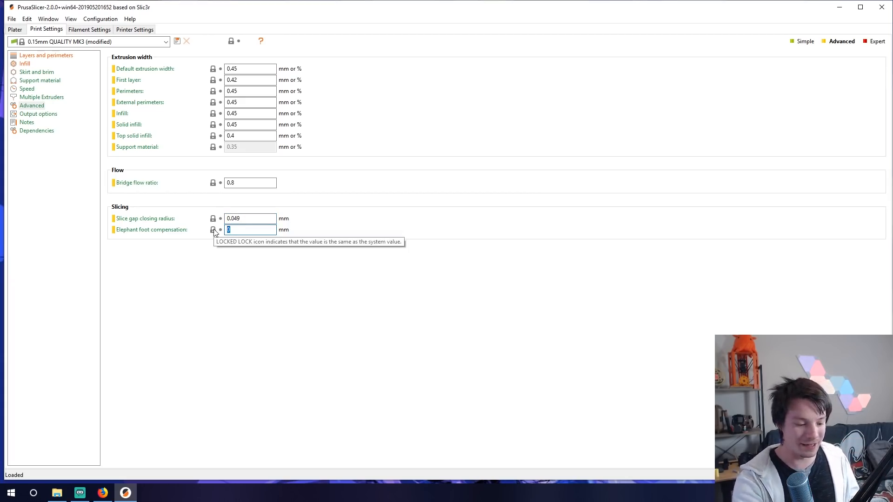
{"action": "type", "text": "0.4"}
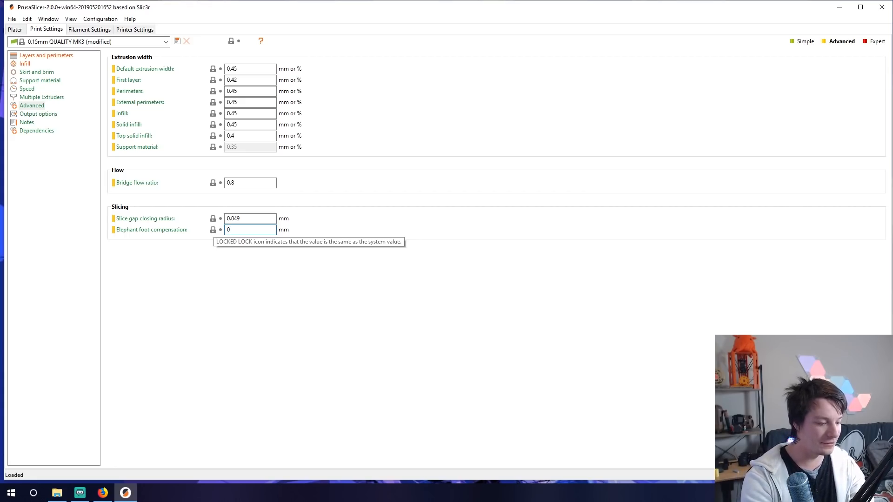
{"action": "key", "text": "Return"}
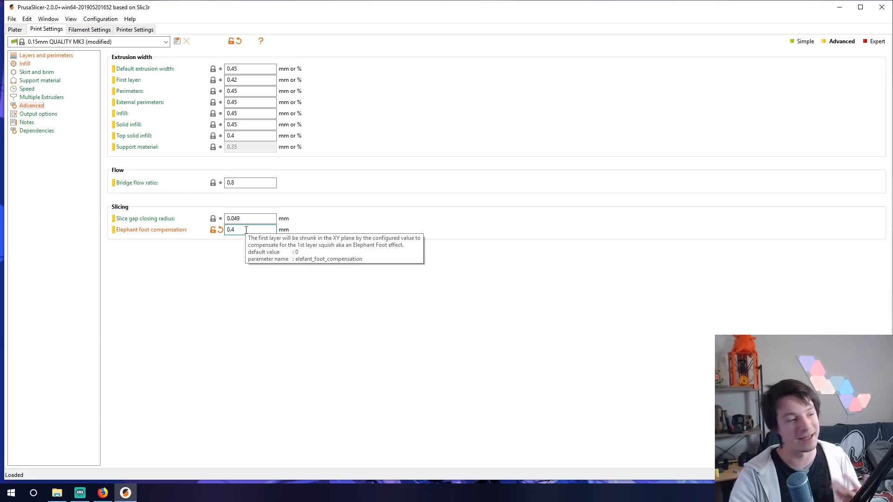
{"action": "left_click", "coordinate": [17, 31]}
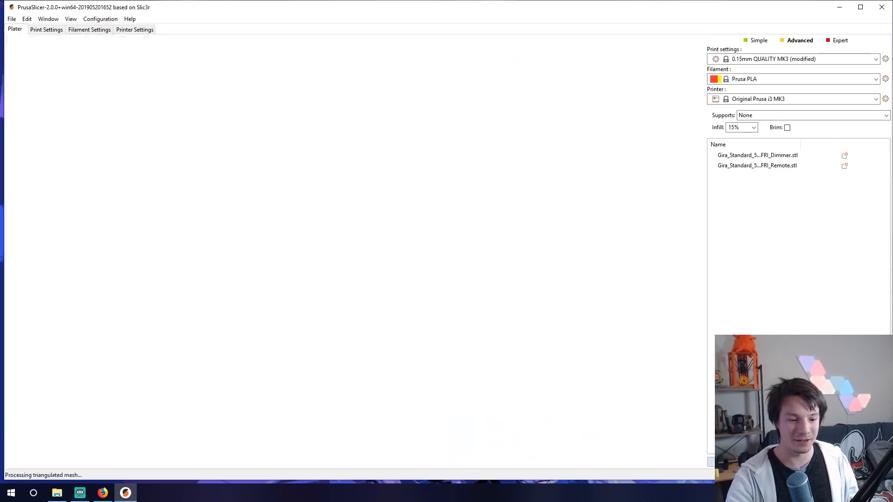
Step: Inspect the perimeters and top infill of the two sliced Gira frames up close in the preview
{"action": "right_click_drag", "start_coordinate": [487, 372], "coordinate": [286, 342]}
{"action": "left_click_drag", "start_coordinate": [462, 371], "coordinate": [352, 263]}
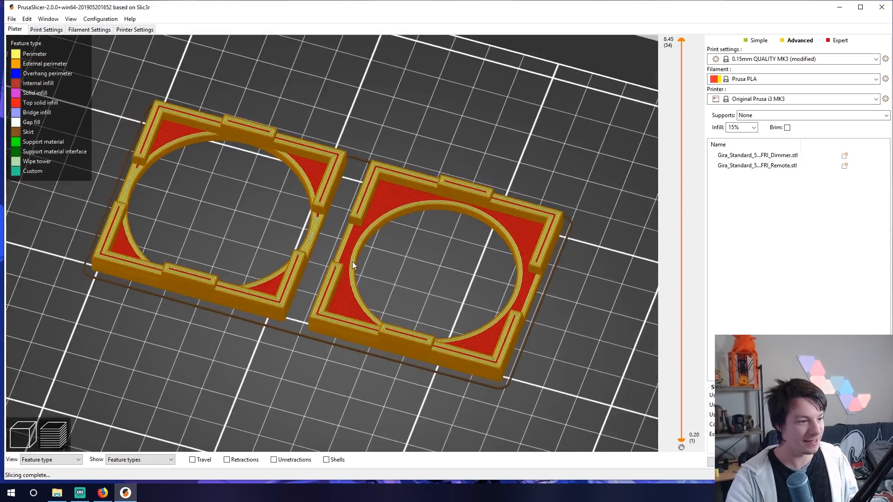
{"action": "scroll", "coordinate": [351, 260], "scroll_direction": "up", "scroll_amount": 5}
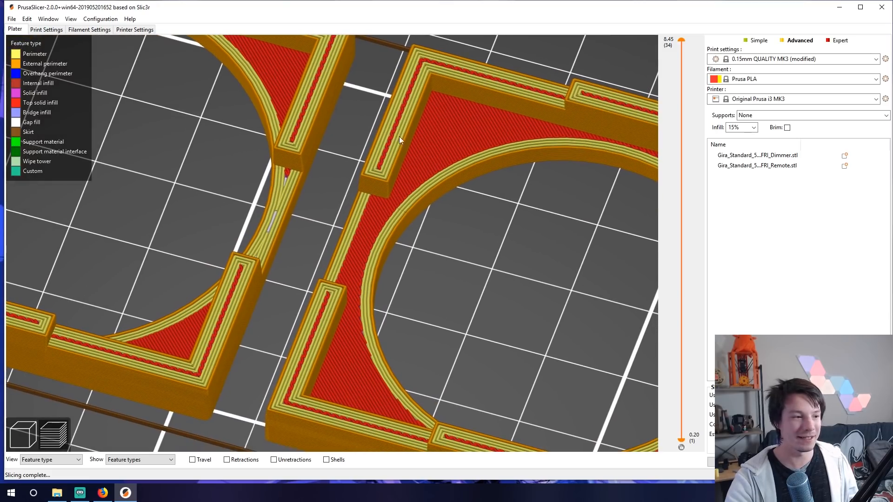
{"action": "scroll", "coordinate": [334, 214], "scroll_direction": "down", "scroll_amount": 6}
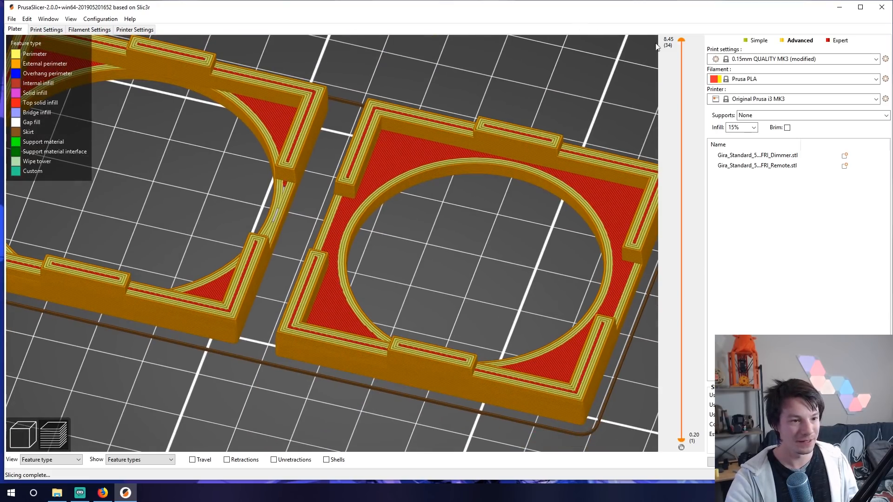
Step: Run the layer preview of the sliced frames down to the first layer and back to the top, and look through the filament presets
{"action": "left_click_drag", "start_coordinate": [682, 44], "coordinate": [678, 286]}
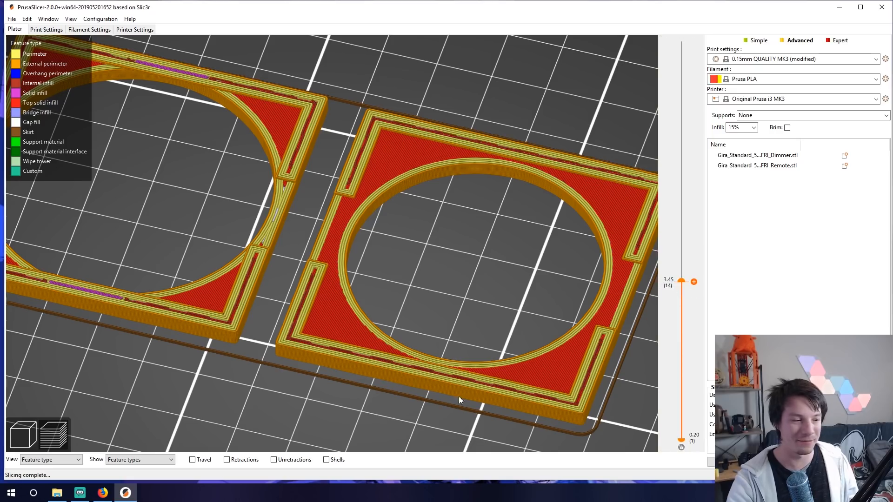
{"action": "right_click_drag", "start_coordinate": [563, 197], "coordinate": [539, 167]}
{"action": "left_click_drag", "start_coordinate": [683, 285], "coordinate": [679, 434]}
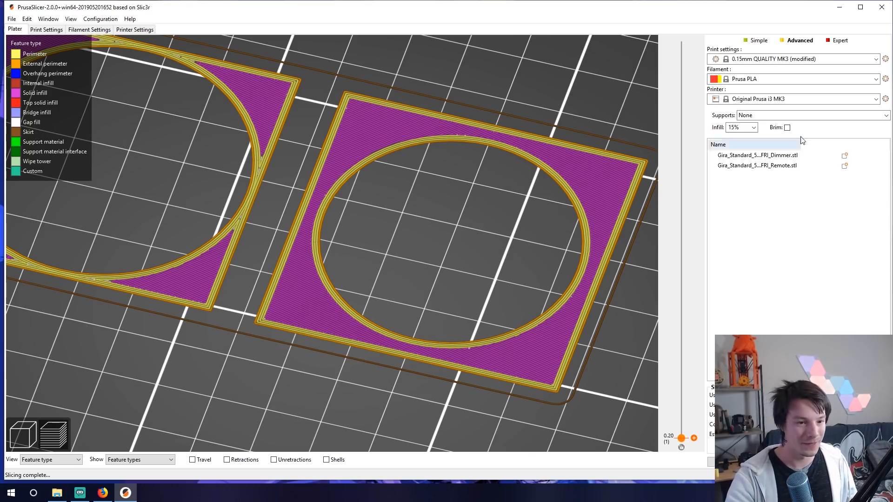
{"action": "left_click_drag", "start_coordinate": [682, 437], "coordinate": [681, 41]}
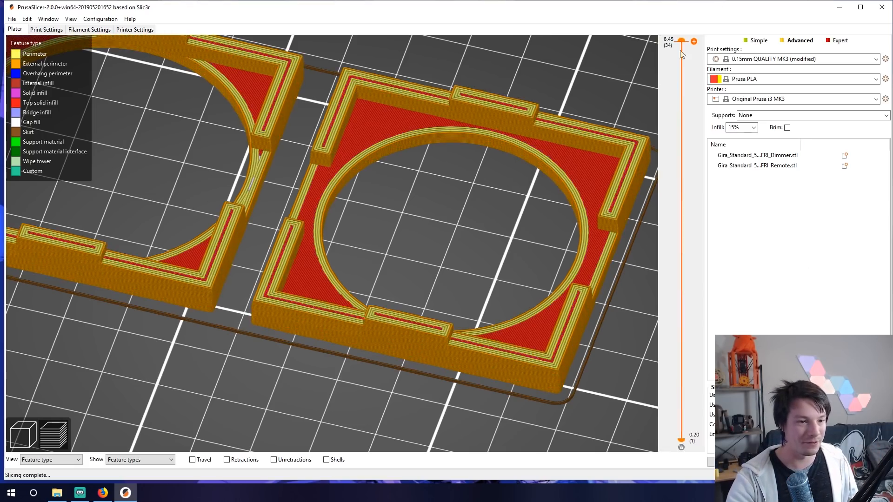
{"action": "scroll", "coordinate": [530, 184], "scroll_direction": "down", "scroll_amount": 5}
{"action": "left_click", "coordinate": [778, 78]}
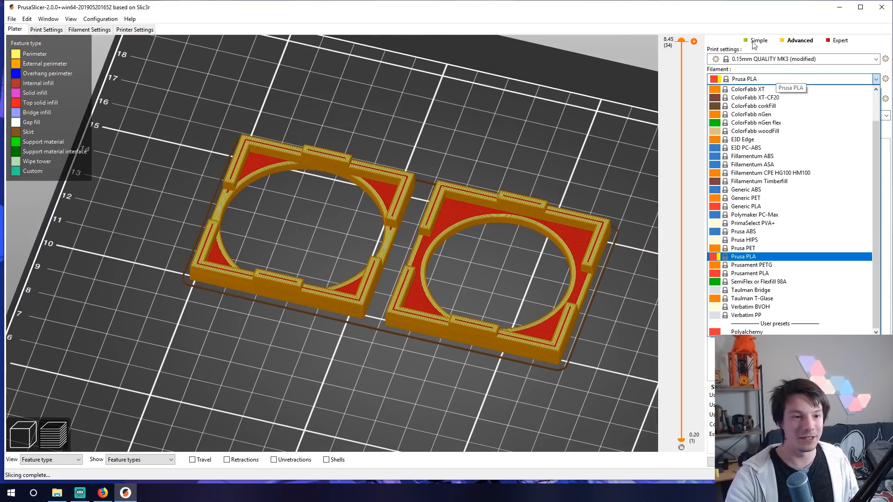
{"action": "left_click", "coordinate": [720, 41]}
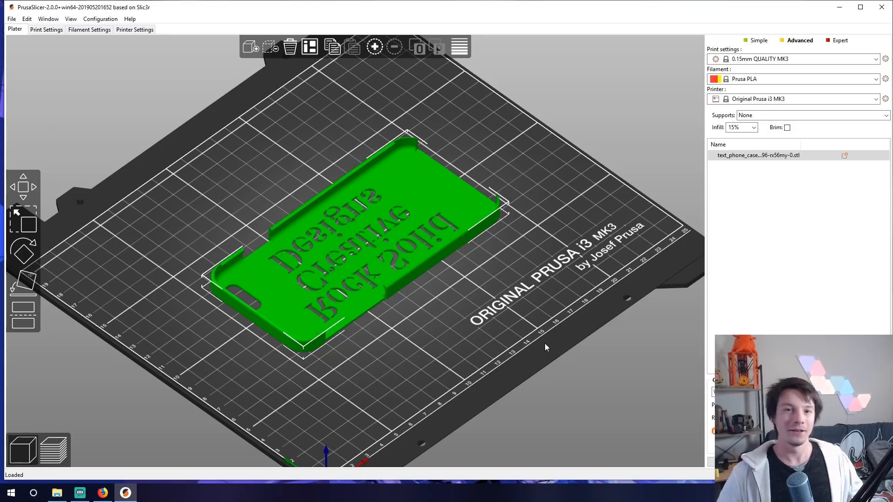
Step: Look over the text phone case and enable Detect thin walls in the print profile's layer and perimeter settings
{"action": "mouse_move", "coordinate": [493, 362]}
{"action": "left_mouse_down"}
{"action": "mouse_move", "coordinate": [473, 292]}
{"action": "mouse_move", "coordinate": [490, 325]}
{"action": "mouse_move", "coordinate": [487, 362]}
{"action": "left_mouse_up"}
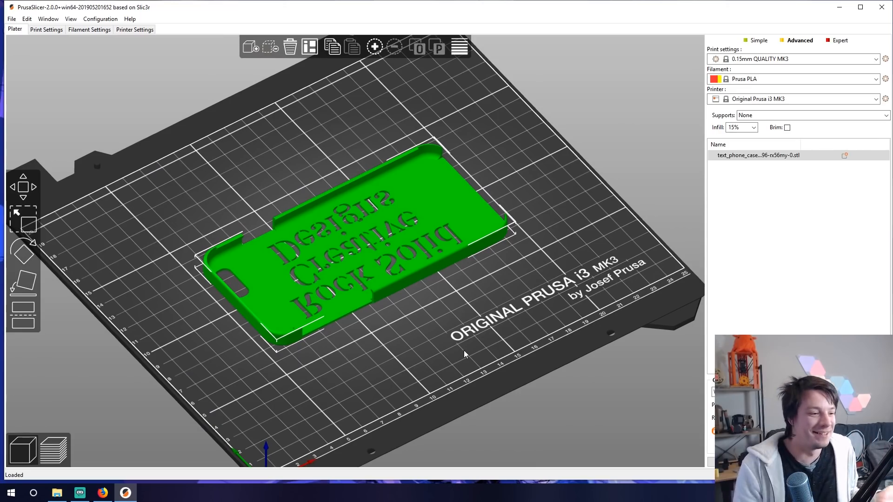
{"action": "left_click_drag", "start_coordinate": [235, 218], "coordinate": [223, 245]}
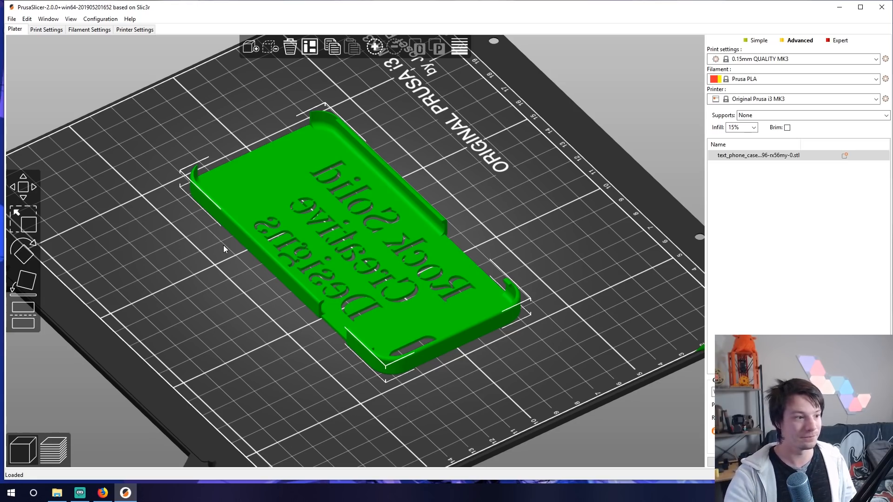
{"action": "left_click_drag", "start_coordinate": [224, 244], "coordinate": [168, 190]}
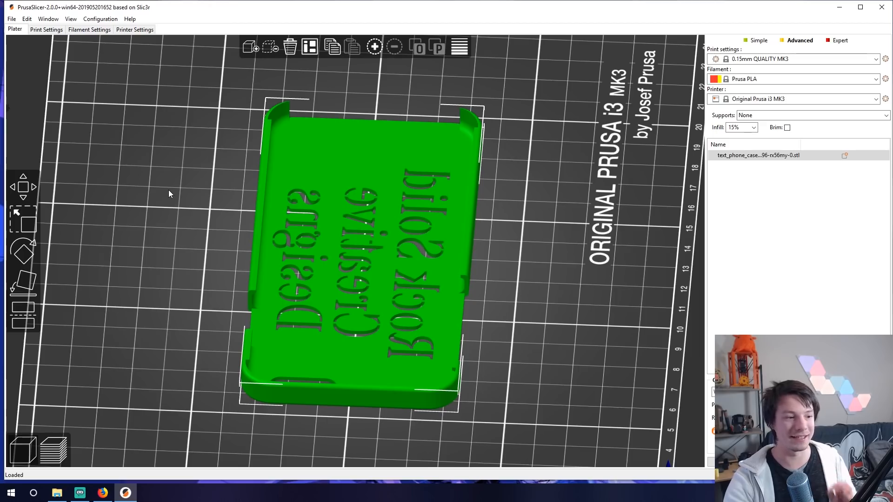
{"action": "left_click", "coordinate": [49, 30]}
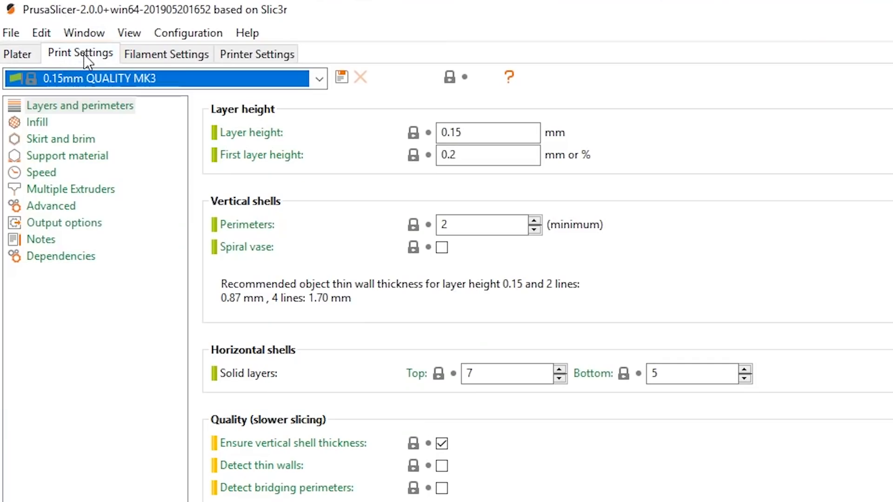
{"action": "left_click", "coordinate": [72, 112]}
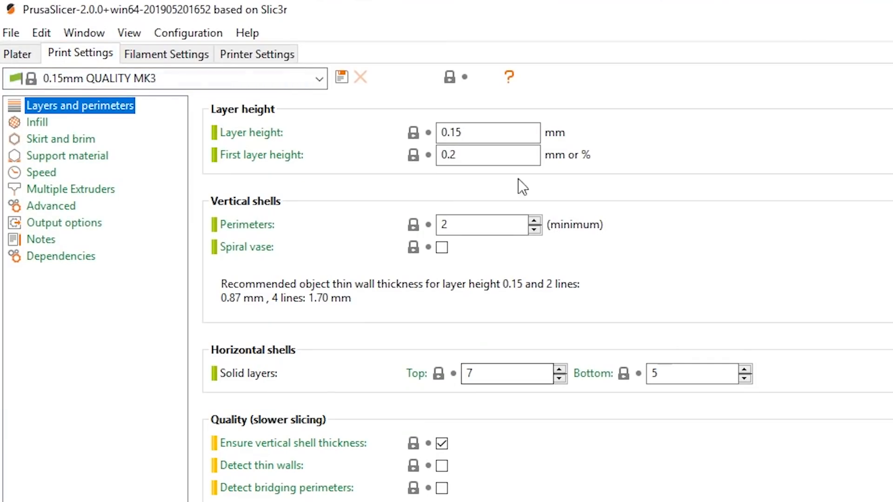
{"action": "left_click", "coordinate": [499, 131]}
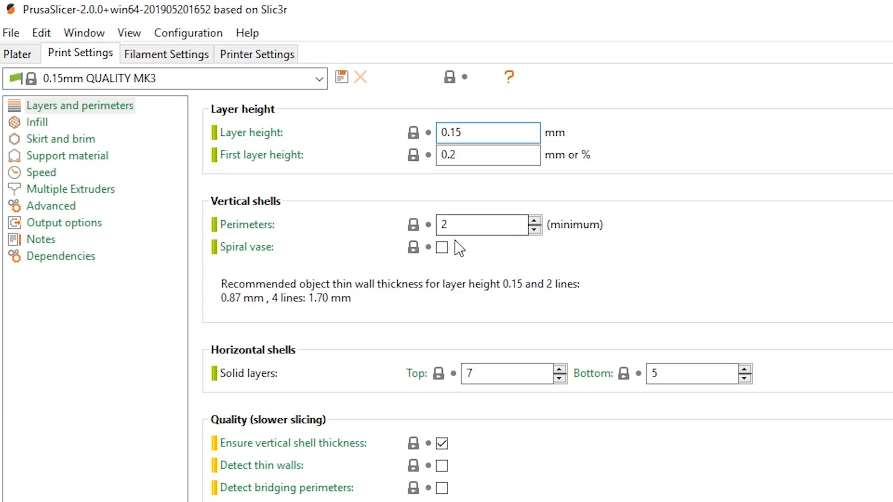
{"action": "left_click", "coordinate": [468, 225]}
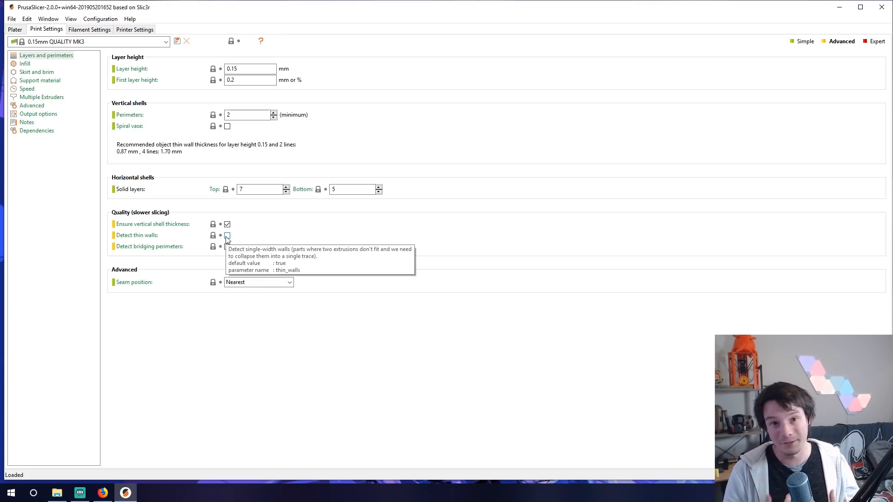
{"action": "left_click", "coordinate": [227, 236]}
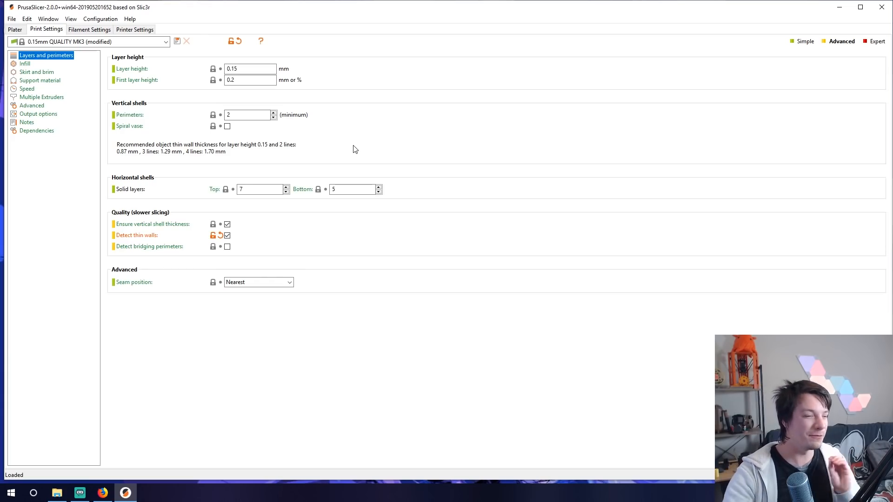
Step: Set the default extrusion width to 0.42 mm in the advanced print settings
{"action": "left_click", "coordinate": [33, 106]}
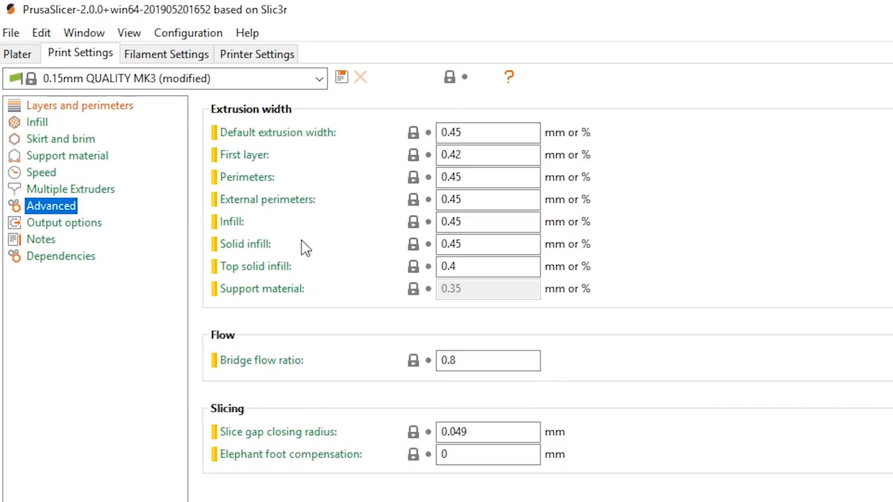
{"action": "left_click", "coordinate": [486, 134]}
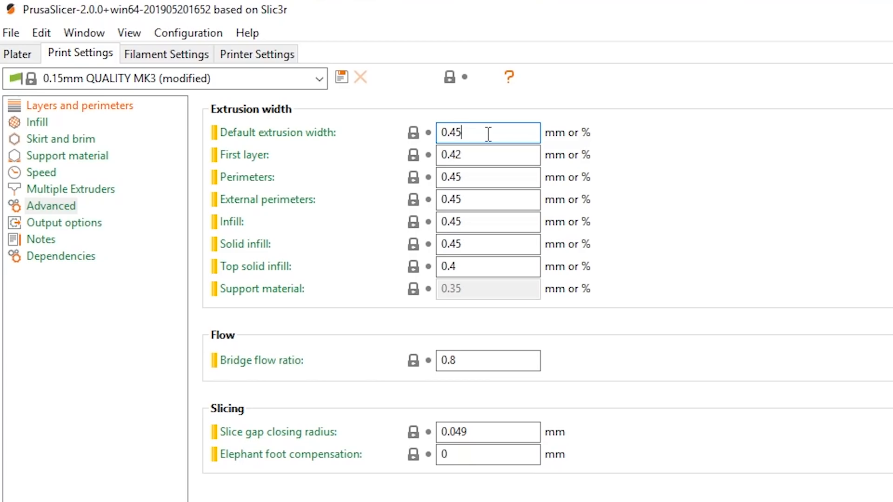
{"action": "key", "text": "BackSpace"}
{"action": "type", "text": "2"}
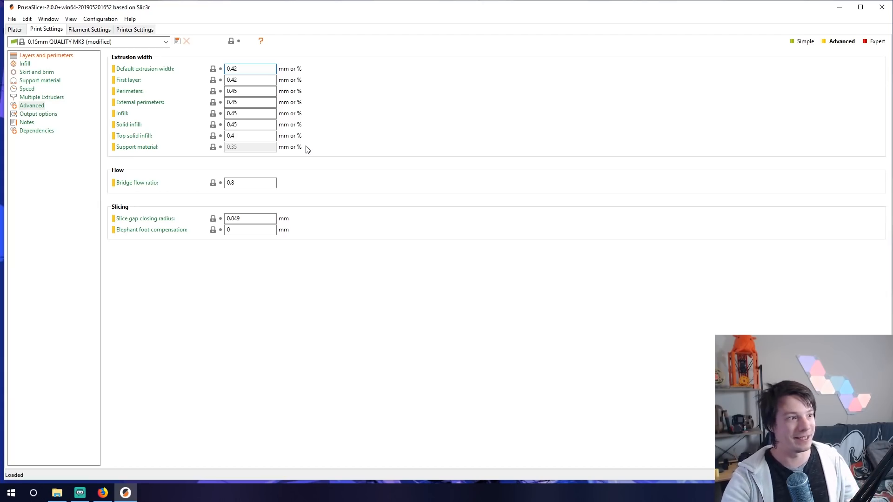
Step: Return to the print bed, slice the phone case and inspect its cut-out lettering in the preview
{"action": "left_click", "coordinate": [14, 30]}
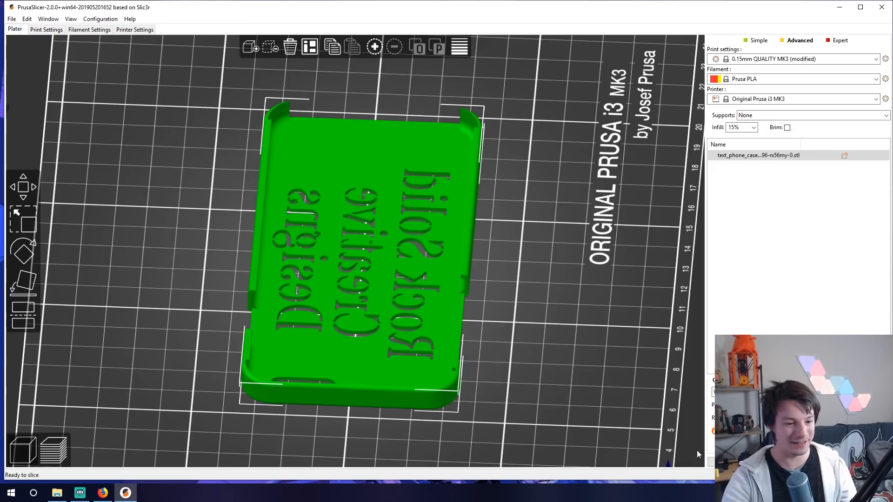
{"action": "left_click", "coordinate": [754, 462]}
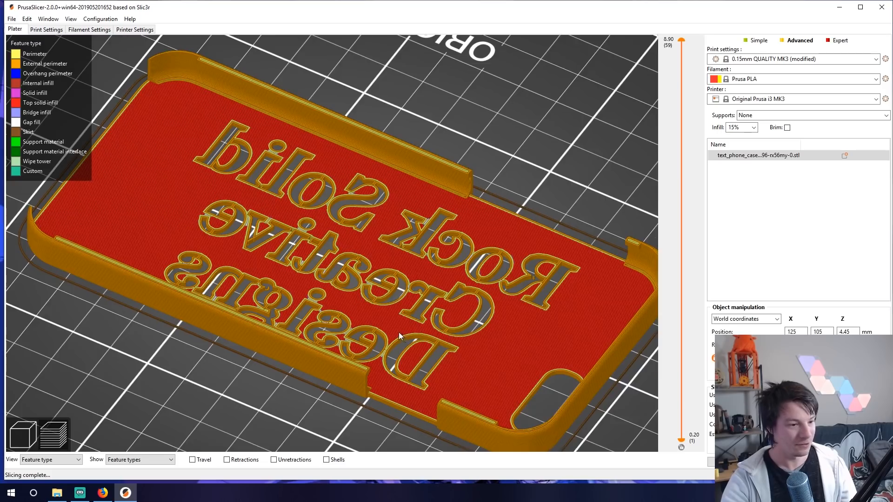
{"action": "scroll", "coordinate": [398, 332], "scroll_direction": "up", "scroll_amount": 10}
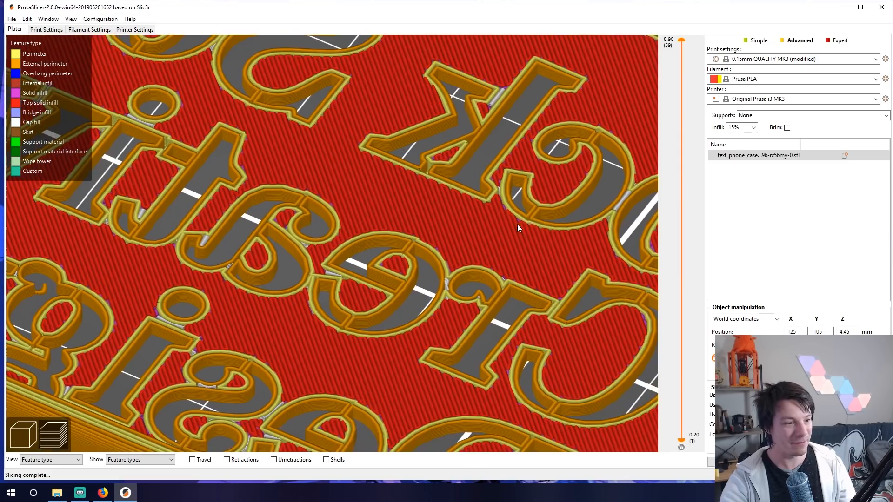
{"action": "right_click_drag", "start_coordinate": [534, 214], "coordinate": [459, 202]}
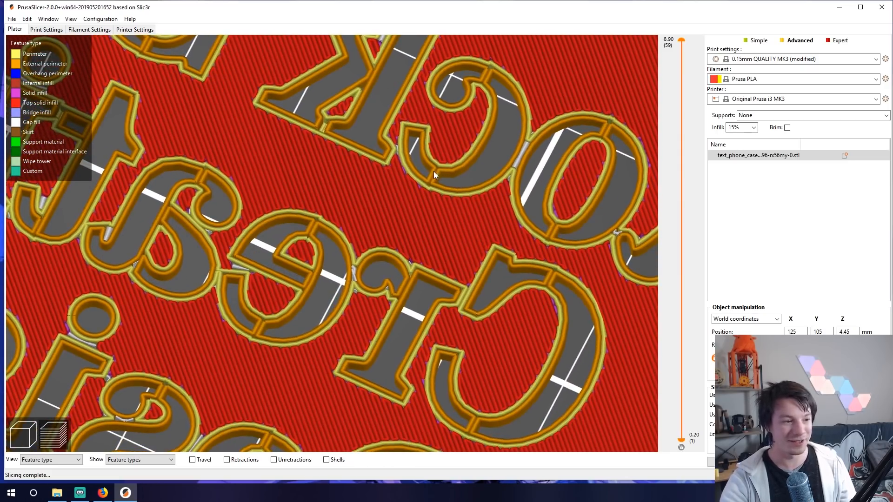
{"action": "scroll", "coordinate": [423, 178], "scroll_direction": "down", "scroll_amount": 10}
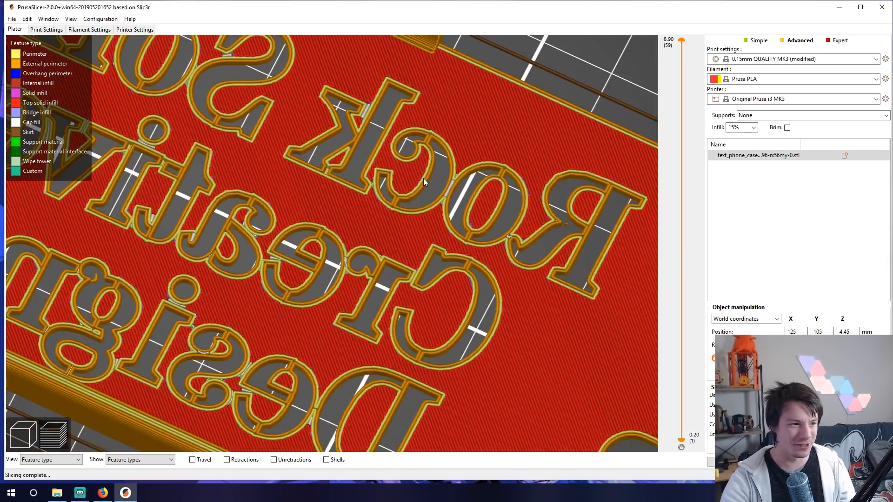
{"action": "scroll", "coordinate": [568, 200], "scroll_direction": "up", "scroll_amount": 4}
{"action": "right_click_drag", "start_coordinate": [430, 181], "coordinate": [531, 219]}
{"action": "right_click_drag", "start_coordinate": [290, 106], "coordinate": [529, 248]}
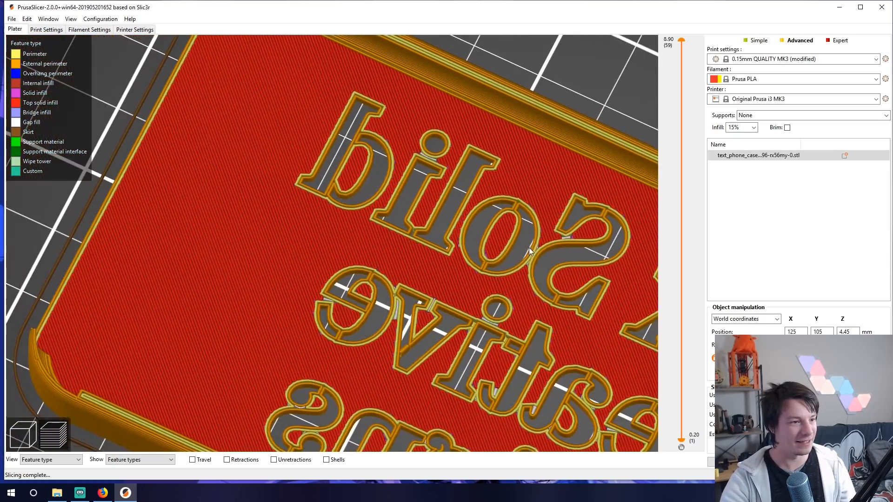
Step: Examine the thin raised wall at the phone case's rounded corner in the sliced preview
{"action": "right_click_drag", "start_coordinate": [310, 171], "coordinate": [465, 276]}
{"action": "scroll", "coordinate": [442, 107], "scroll_direction": "up", "scroll_amount": 4}
{"action": "right_click_drag", "start_coordinate": [443, 107], "coordinate": [417, 238]}
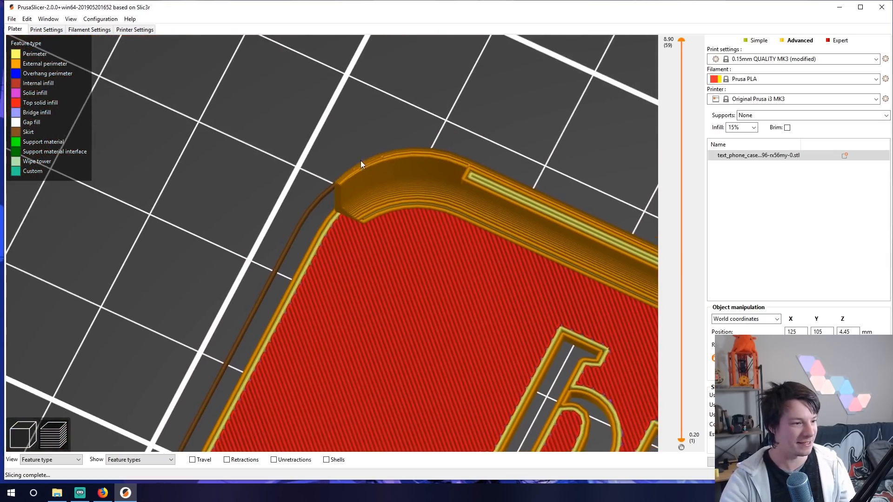
{"action": "scroll", "coordinate": [362, 162], "scroll_direction": "up", "scroll_amount": 1}
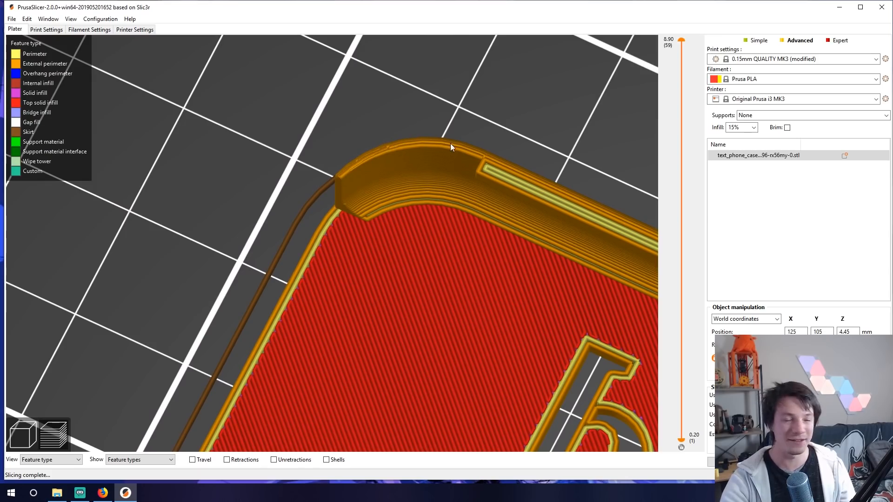
{"action": "left_click_drag", "start_coordinate": [357, 171], "coordinate": [348, 211]}
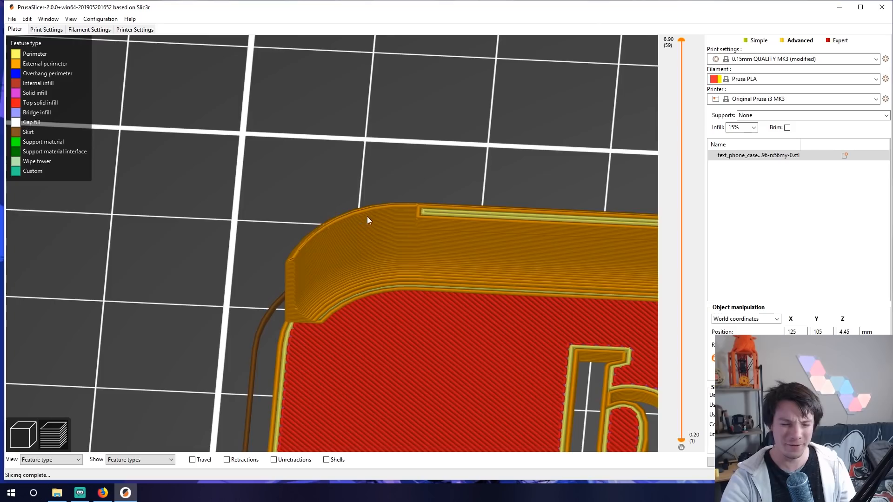
Step: Review the whole sliced phone case from several angles and check the gaps between the letters up close
{"action": "scroll", "coordinate": [383, 210], "scroll_direction": "down", "scroll_amount": 11}
{"action": "right_click_drag", "start_coordinate": [376, 291], "coordinate": [259, 228]}
{"action": "scroll", "coordinate": [260, 238], "scroll_direction": "down", "scroll_amount": 5}
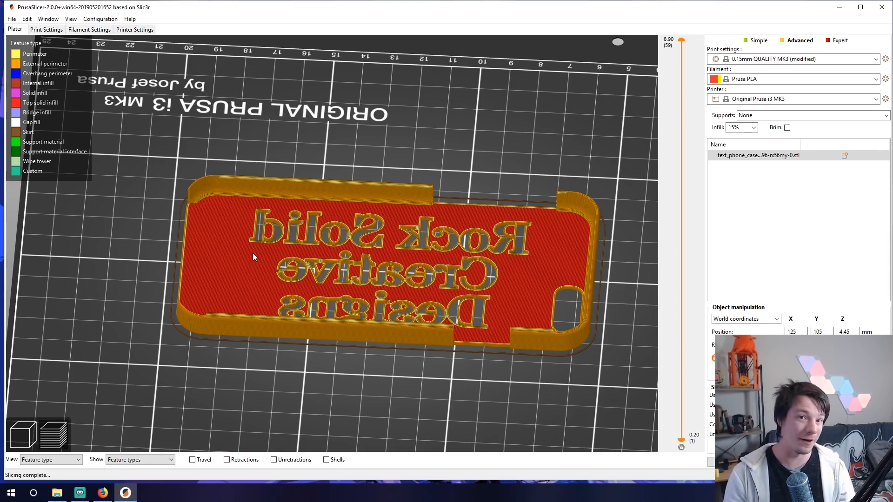
{"action": "left_click_drag", "start_coordinate": [252, 255], "coordinate": [293, 187]}
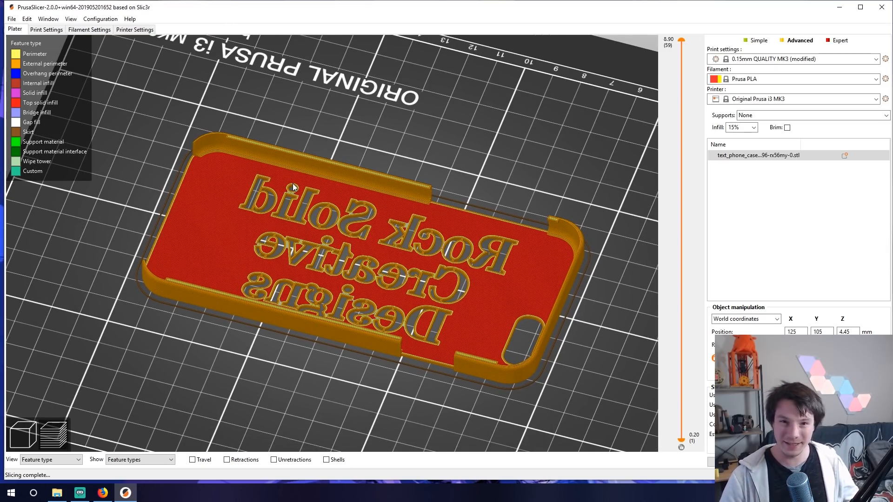
{"action": "mouse_move", "coordinate": [305, 191]}
{"action": "left_mouse_down"}
{"action": "mouse_move", "coordinate": [311, 213]}
{"action": "mouse_move", "coordinate": [306, 198]}
{"action": "left_mouse_up"}
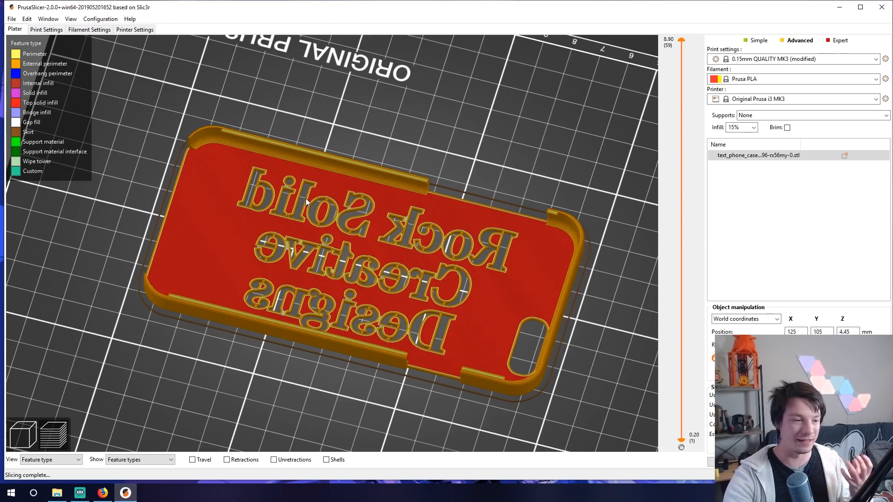
{"action": "left_click_drag", "start_coordinate": [308, 212], "coordinate": [312, 247]}
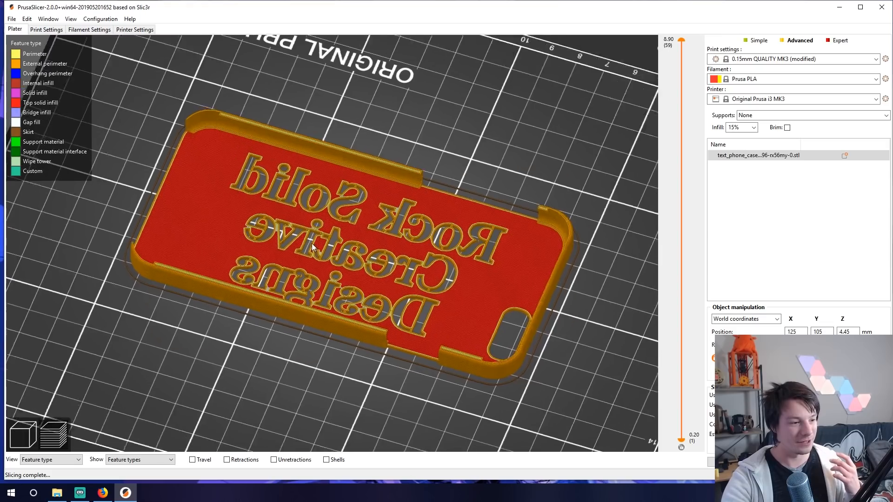
{"action": "scroll", "coordinate": [312, 247], "scroll_direction": "up", "scroll_amount": 2}
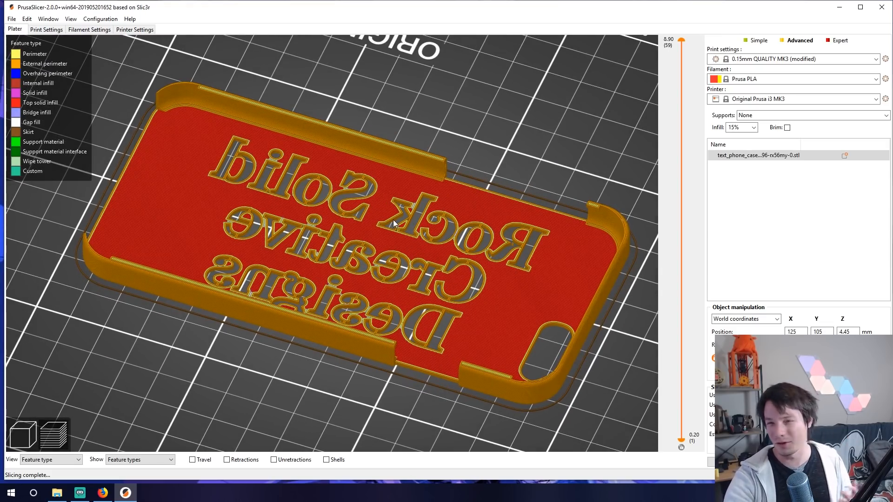
{"action": "scroll", "coordinate": [395, 219], "scroll_direction": "up", "scroll_amount": 5}
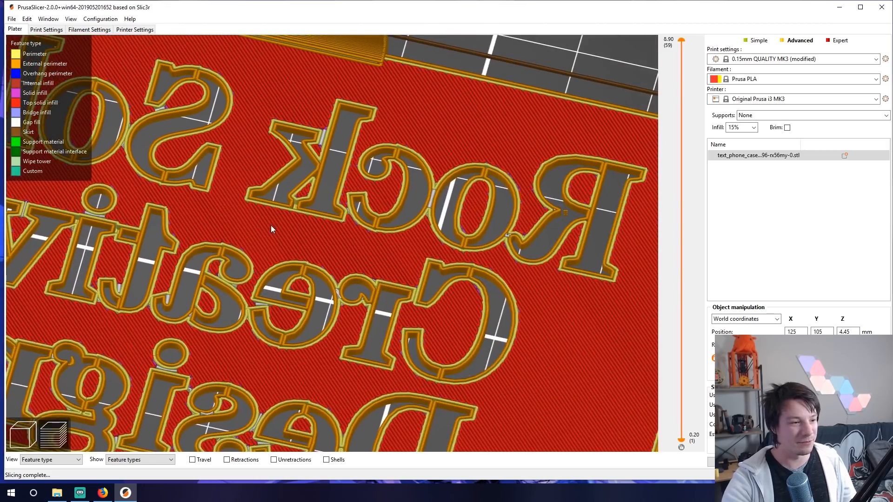
{"action": "scroll", "coordinate": [271, 225], "scroll_direction": "up", "scroll_amount": 2}
{"action": "scroll", "coordinate": [399, 216], "scroll_direction": "down", "scroll_amount": 2}
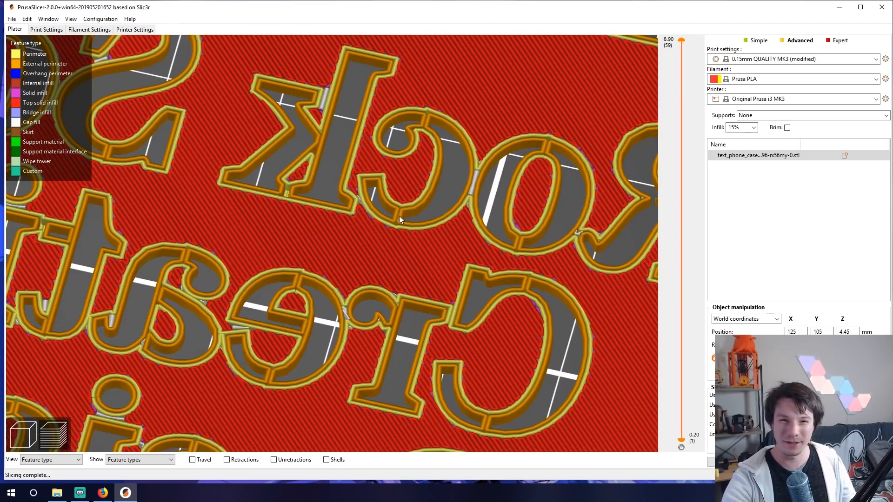
Step: Look over the whole sliced phone case and its lettering once more in the preview
{"action": "scroll", "coordinate": [353, 226], "scroll_direction": "down", "scroll_amount": 4}
{"action": "scroll", "coordinate": [339, 233], "scroll_direction": "up", "scroll_amount": 3}
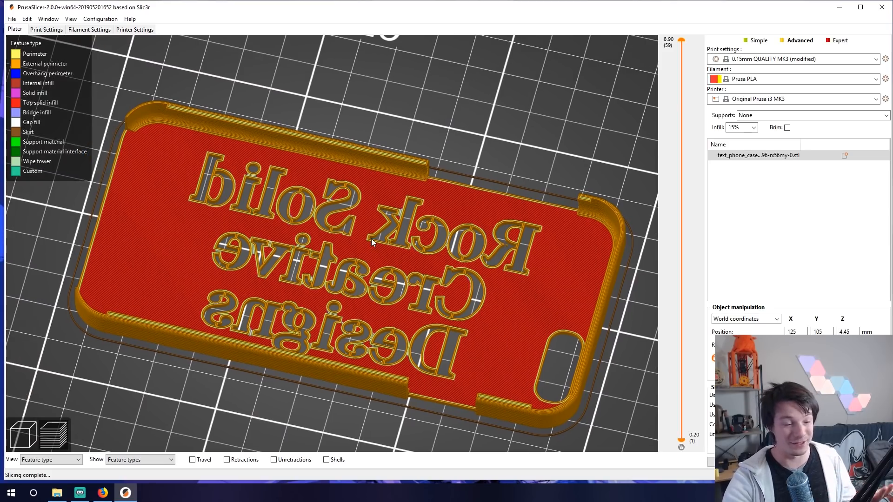
{"action": "middle_click_drag", "start_coordinate": [358, 239], "coordinate": [357, 219]}
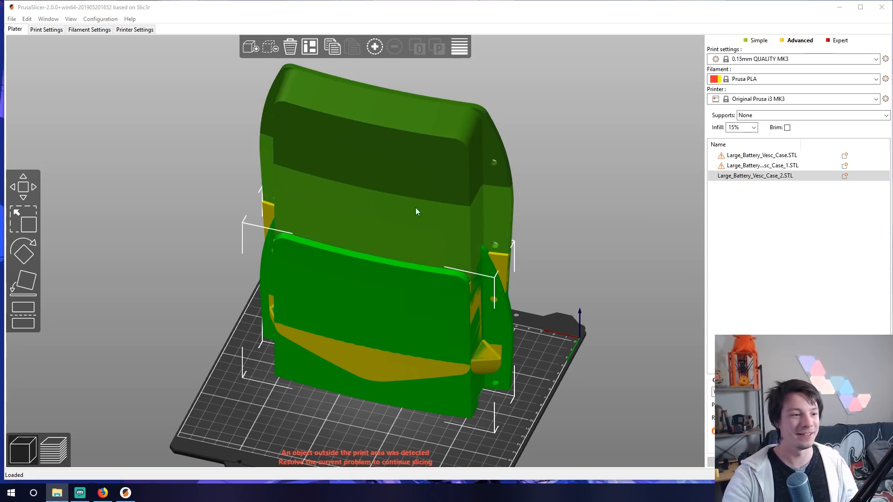
Step: Delete the full-size model Large_Battery_Vesc_Case.STL from the print bed
{"action": "left_click", "coordinate": [414, 207]}
{"action": "left_click_drag", "start_coordinate": [488, 253], "coordinate": [494, 299]}
{"action": "left_click", "coordinate": [26, 281]}
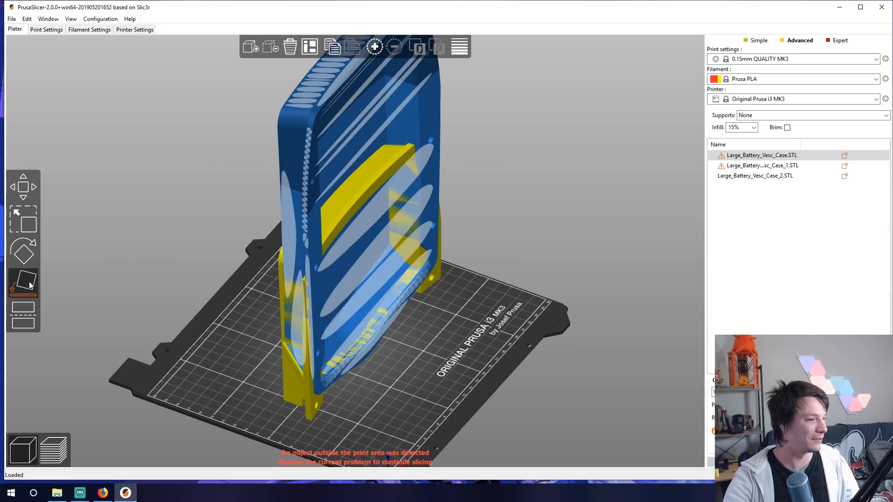
{"action": "left_click", "coordinate": [404, 172]}
{"action": "left_click_drag", "start_coordinate": [274, 224], "coordinate": [315, 275]}
{"action": "key", "text": "Delete"}
Step: Move Large_Battery_Vesc_Case_2.STL clear of the other half and compare the two case halves from several angles
{"action": "left_click_drag", "start_coordinate": [390, 249], "coordinate": [302, 252]}
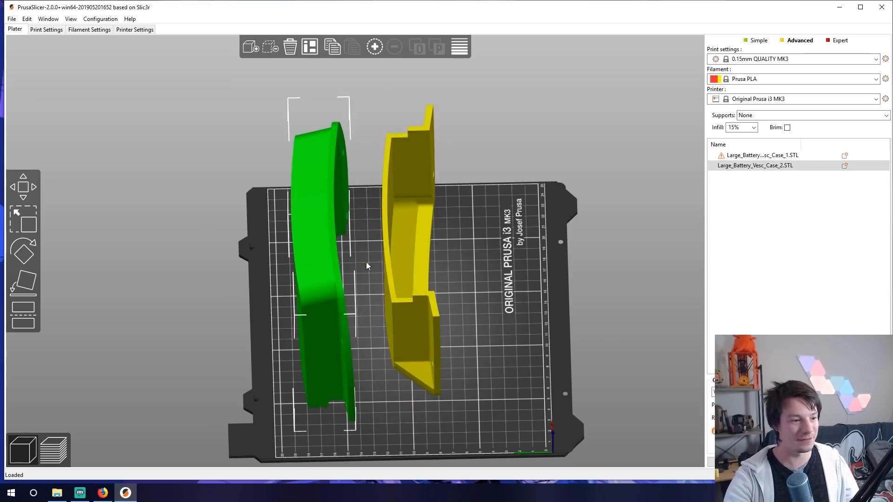
{"action": "left_click_drag", "start_coordinate": [385, 266], "coordinate": [436, 265]}
{"action": "mouse_move", "coordinate": [341, 323]}
{"action": "left_mouse_down"}
{"action": "mouse_move", "coordinate": [334, 306]}
{"action": "mouse_move", "coordinate": [357, 322]}
{"action": "left_mouse_up"}
{"action": "left_click_drag", "start_coordinate": [395, 357], "coordinate": [381, 344]}
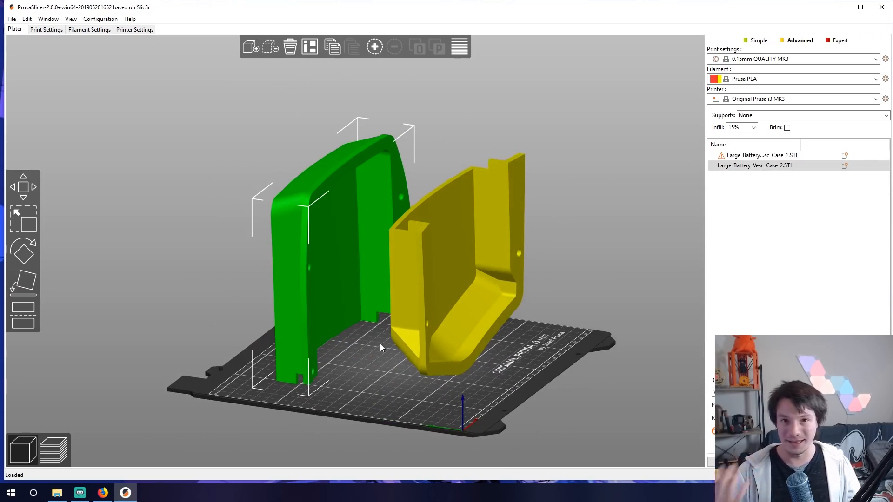
{"action": "left_click_drag", "start_coordinate": [120, 78], "coordinate": [184, 237]}
{"action": "scroll", "coordinate": [184, 204], "scroll_direction": "up", "scroll_amount": 3}
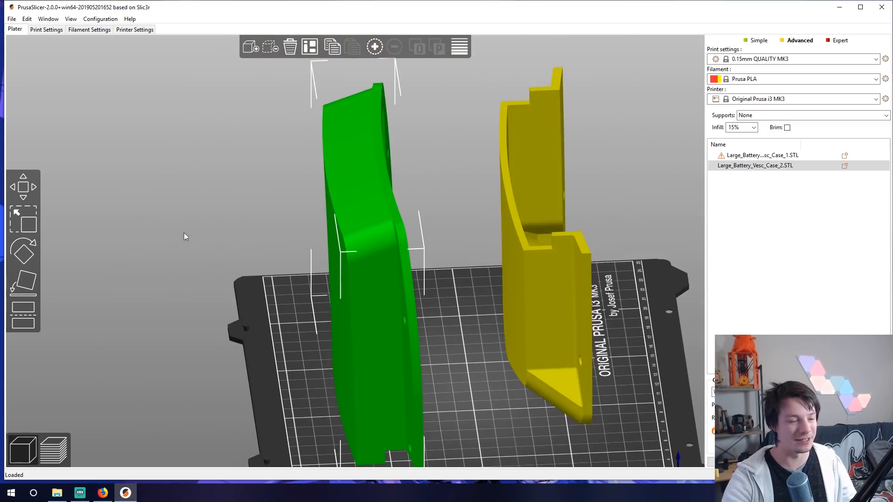
Step: Delete the case half Large_Battery_Vesc_Case_1.STL from the print bed
{"action": "left_click", "coordinate": [517, 267]}
{"action": "left_click_drag", "start_coordinate": [515, 277], "coordinate": [467, 293]}
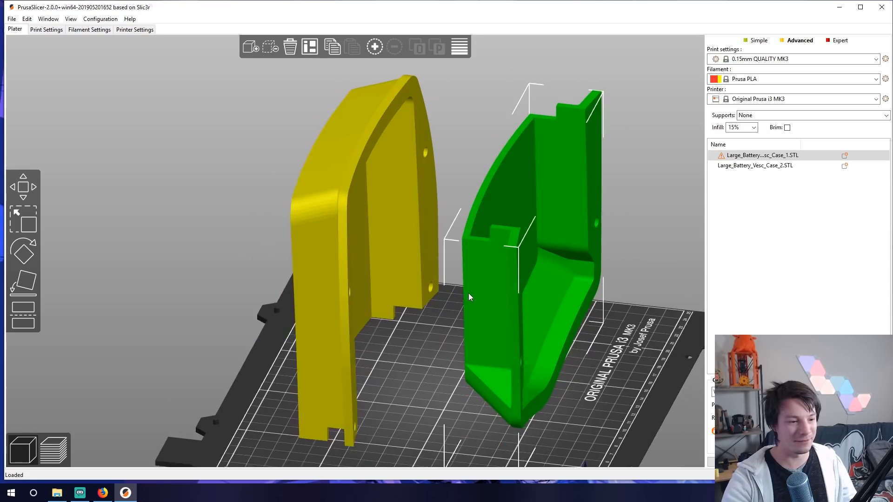
{"action": "key", "text": "Delete"}
{"action": "scroll", "coordinate": [365, 297], "scroll_direction": "down", "scroll_amount": 1}
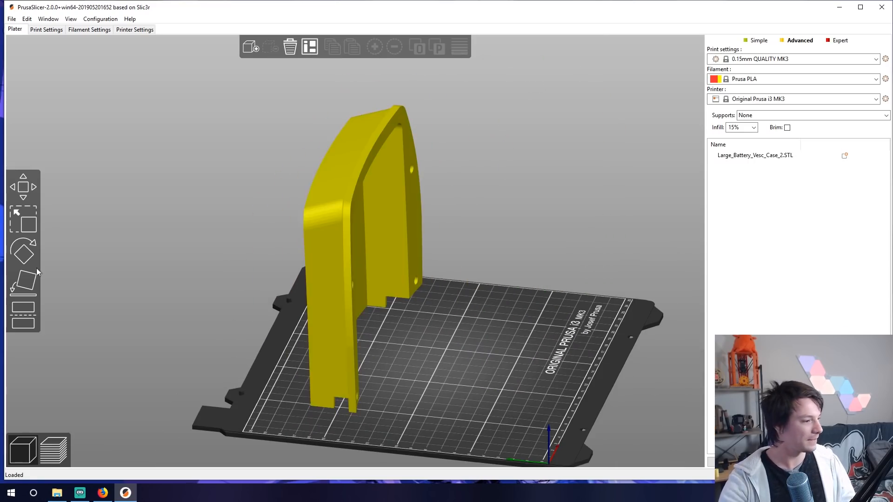
Step: Move the remaining case half closer to the middle of the print bed
{"action": "left_click_drag", "start_coordinate": [334, 257], "coordinate": [379, 276]}
{"action": "left_click_drag", "start_coordinate": [483, 341], "coordinate": [455, 349]}
{"action": "right_click_drag", "start_coordinate": [455, 349], "coordinate": [526, 293]}
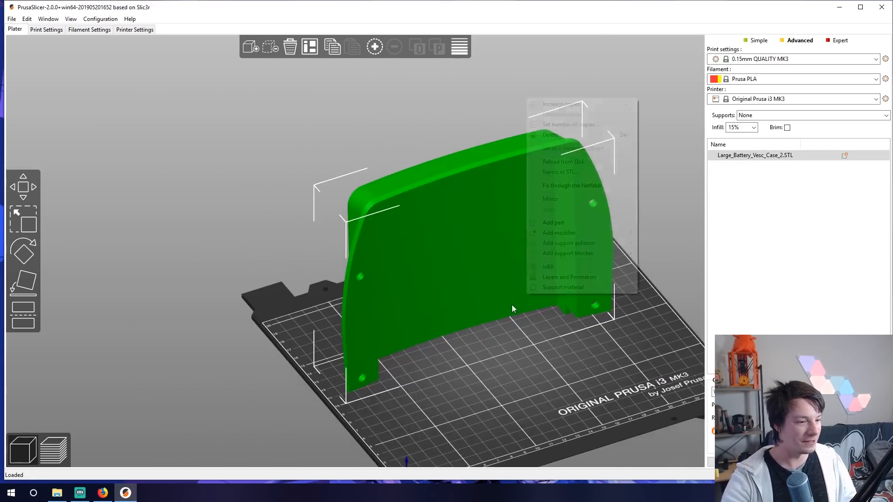
Step: Examine the upright case half from all sides and underneath, checking its bed contact, notched lower corners and inner recess
{"action": "left_click_drag", "start_coordinate": [511, 305], "coordinate": [477, 356]}
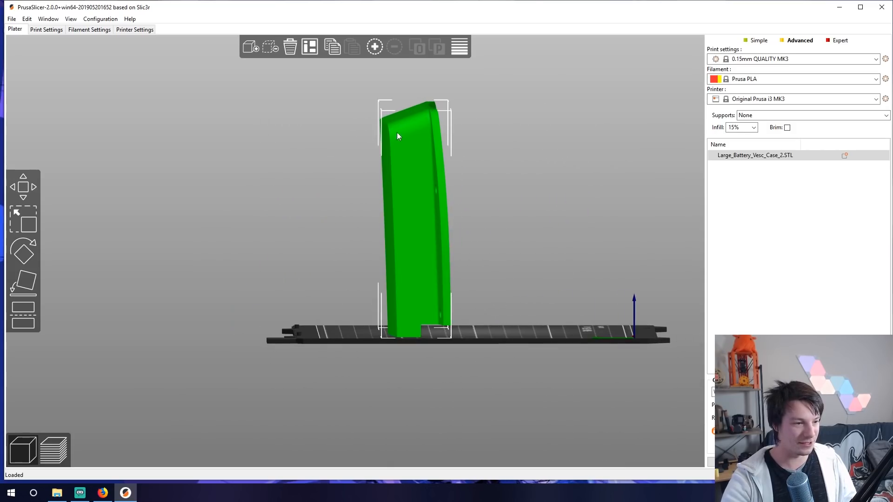
{"action": "left_click_drag", "start_coordinate": [393, 135], "coordinate": [374, 224]}
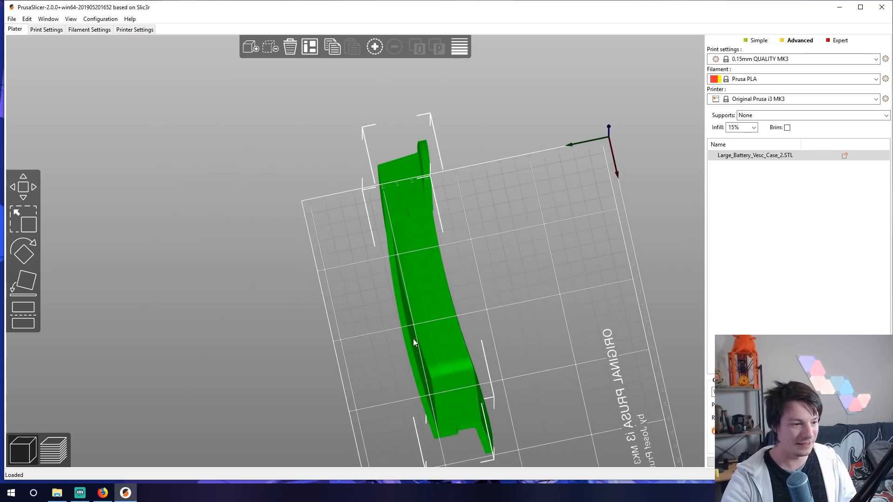
{"action": "left_click_drag", "start_coordinate": [413, 342], "coordinate": [349, 270]}
{"action": "scroll", "coordinate": [508, 311], "scroll_direction": "up", "scroll_amount": 5}
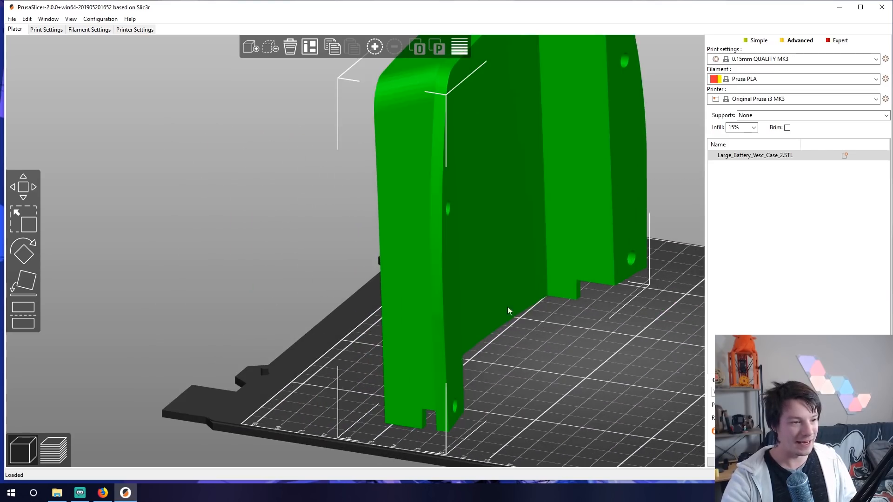
{"action": "right_click_drag", "start_coordinate": [582, 298], "coordinate": [588, 289]}
{"action": "left_click_drag", "start_coordinate": [575, 321], "coordinate": [559, 316]}
{"action": "right_click_drag", "start_coordinate": [559, 316], "coordinate": [444, 296]}
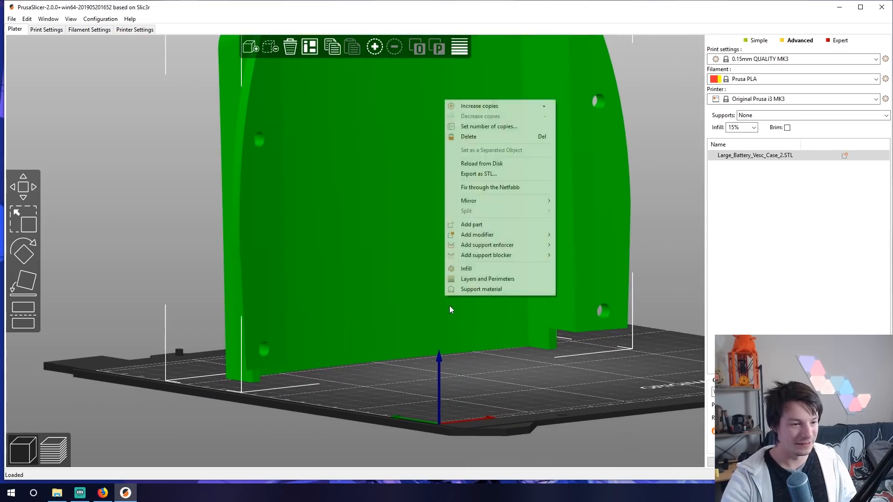
{"action": "left_click_drag", "start_coordinate": [449, 309], "coordinate": [320, 318]}
{"action": "left_click_drag", "start_coordinate": [413, 325], "coordinate": [509, 324]}
{"action": "left_click_drag", "start_coordinate": [497, 354], "coordinate": [469, 347]}
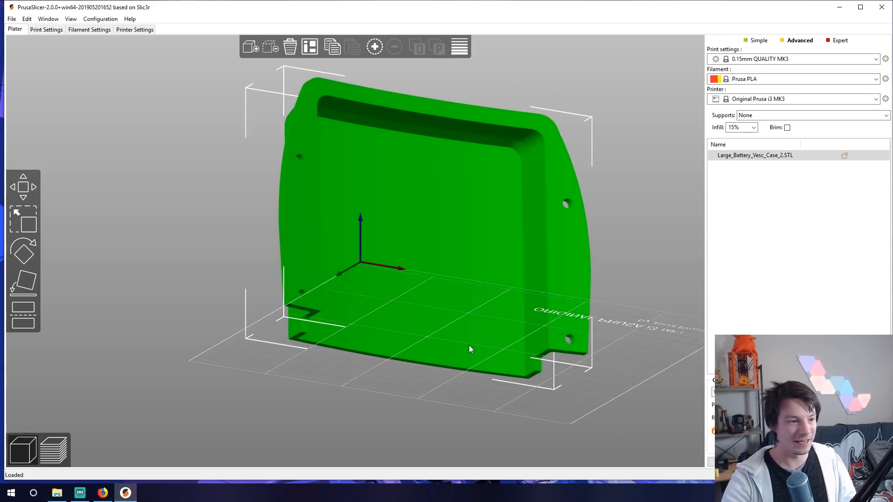
{"action": "left_click_drag", "start_coordinate": [355, 112], "coordinate": [244, 237]}
{"action": "left_click_drag", "start_coordinate": [239, 320], "coordinate": [201, 296]}
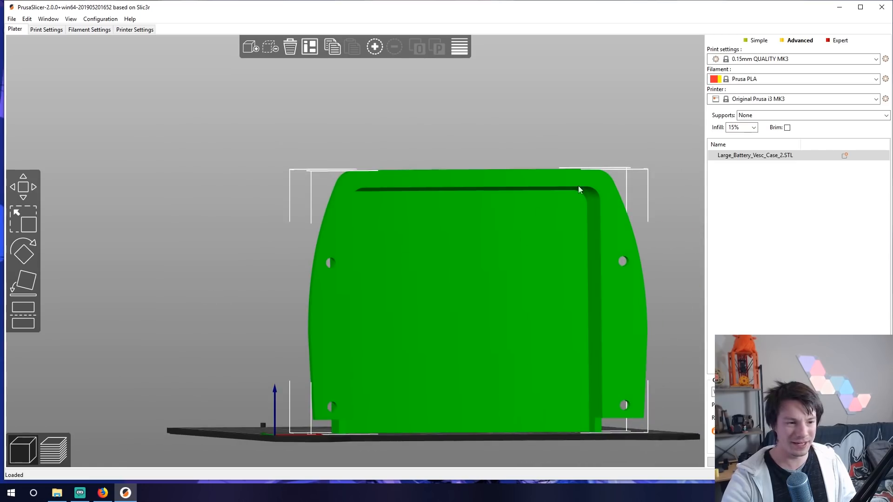
{"action": "left_click_drag", "start_coordinate": [497, 215], "coordinate": [454, 287]}
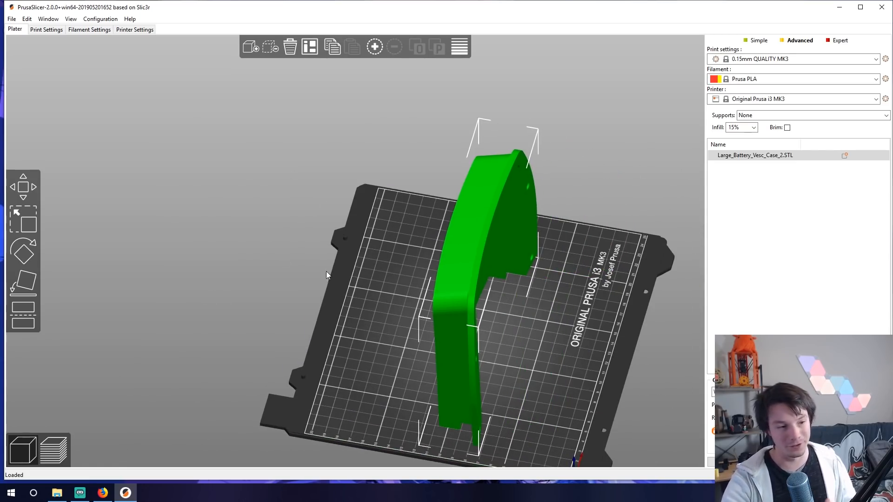
{"action": "left_click_drag", "start_coordinate": [326, 272], "coordinate": [325, 295]}
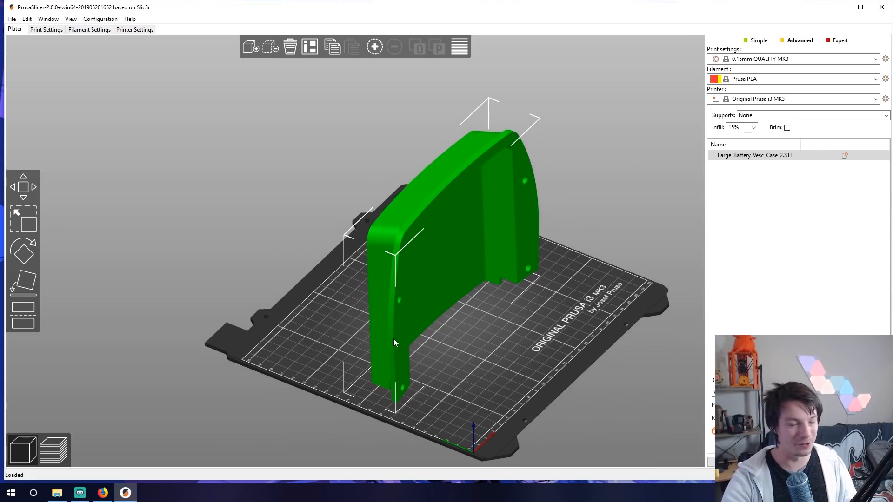
Step: Slice the case half and view its curved upper edge in the layer preview
{"action": "key", "text": "Tab"}
{"action": "scroll", "coordinate": [302, 119], "scroll_direction": "up", "scroll_amount": 5}
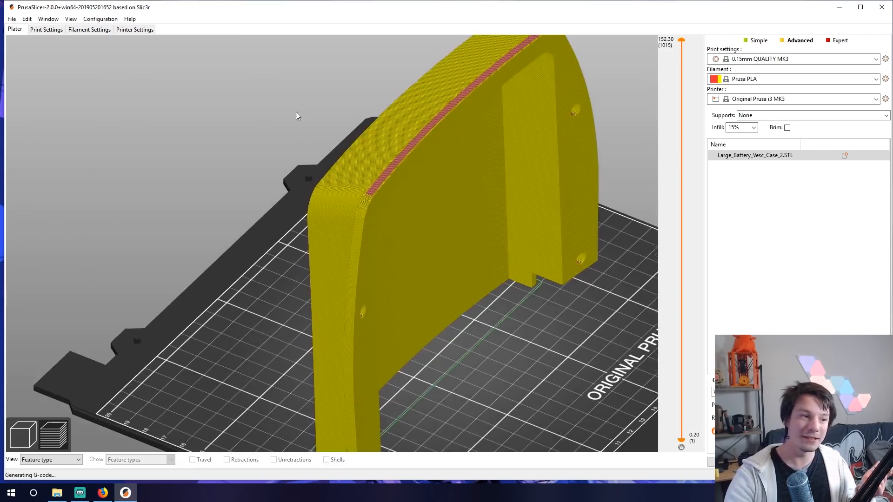
{"action": "left_click_drag", "start_coordinate": [296, 112], "coordinate": [277, 168]}
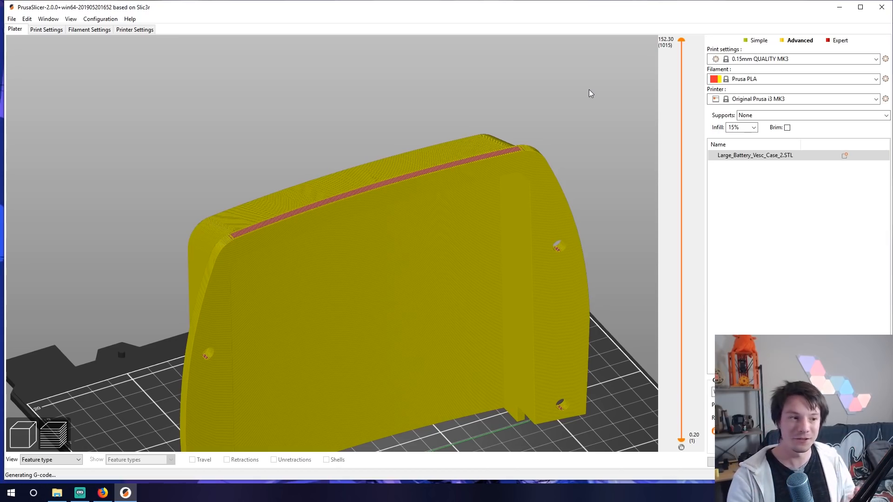
{"action": "left_click_drag", "start_coordinate": [330, 92], "coordinate": [544, 74]}
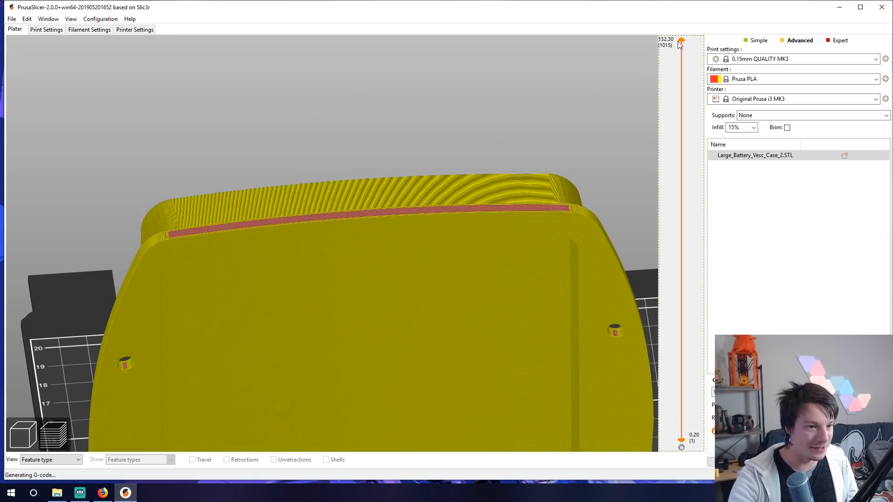
Step: Check the infill inside the case's upper wall at layer heights 138.80, 142.55 and 143.15 mm
{"action": "left_click_drag", "start_coordinate": [681, 40], "coordinate": [697, 70]}
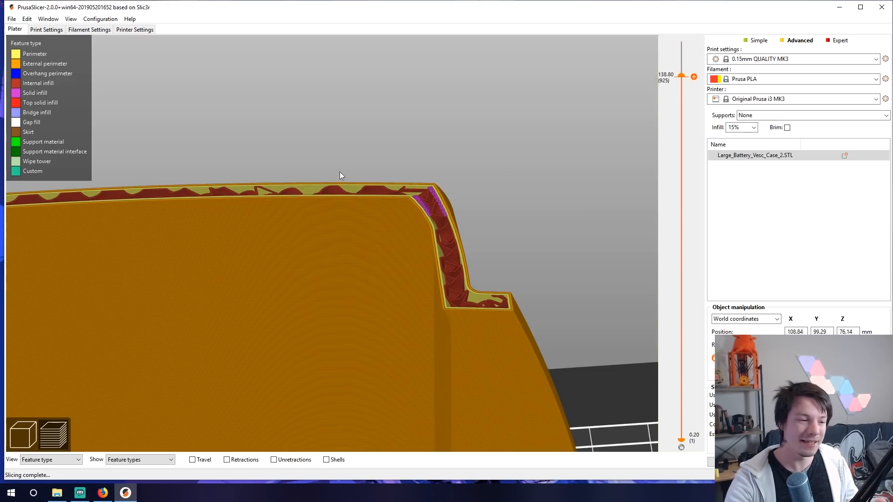
{"action": "left_click_drag", "start_coordinate": [684, 78], "coordinate": [689, 67]}
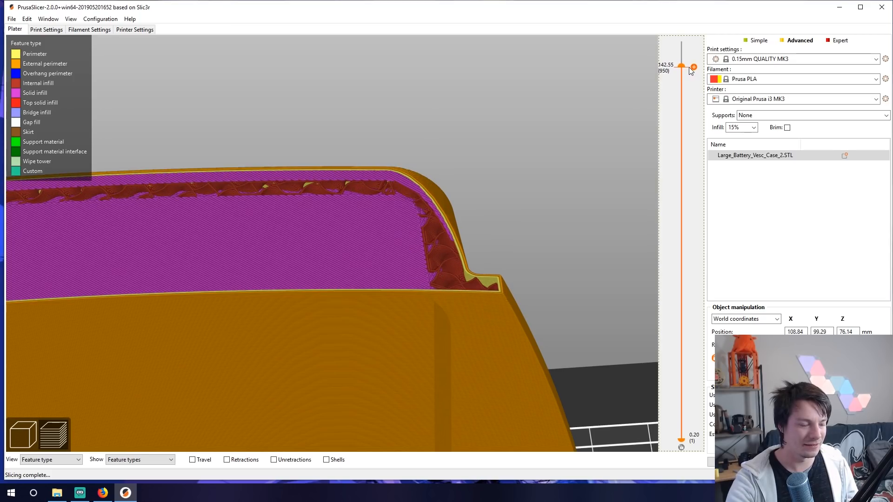
{"action": "left_click_drag", "start_coordinate": [571, 136], "coordinate": [404, 175]}
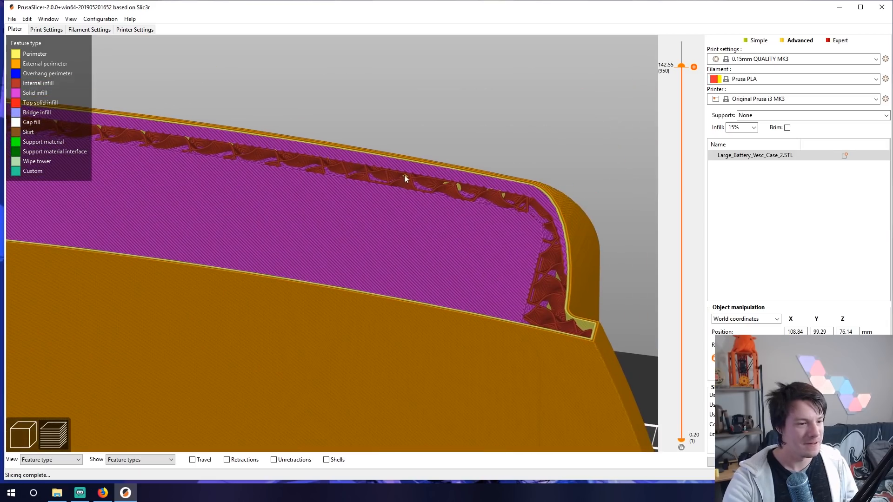
{"action": "left_click_drag", "start_coordinate": [682, 66], "coordinate": [682, 64]}
{"action": "scroll", "coordinate": [396, 341], "scroll_direction": "down", "scroll_amount": 6}
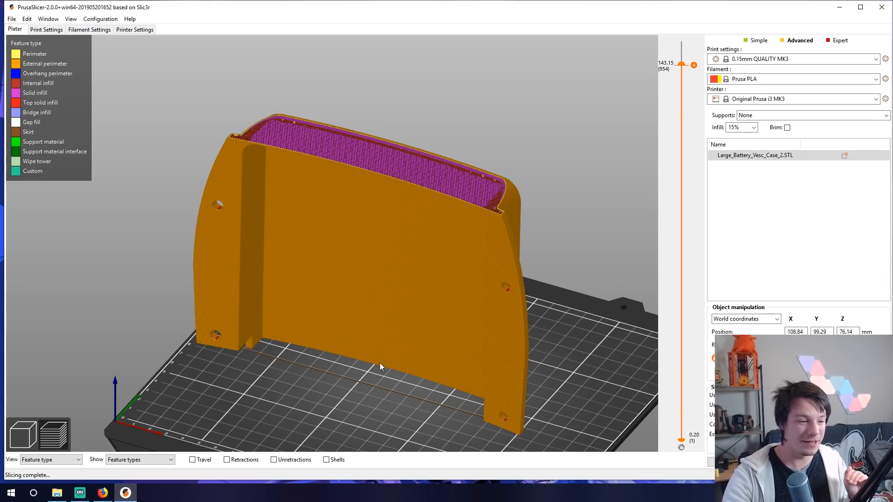
Step: Inspect the sliced case half's lower corners where the flanges overhang the print bed
{"action": "left_click_drag", "start_coordinate": [380, 363], "coordinate": [415, 369]}
{"action": "scroll", "coordinate": [549, 345], "scroll_direction": "up", "scroll_amount": 5}
{"action": "right_click_drag", "start_coordinate": [605, 364], "coordinate": [505, 336]}
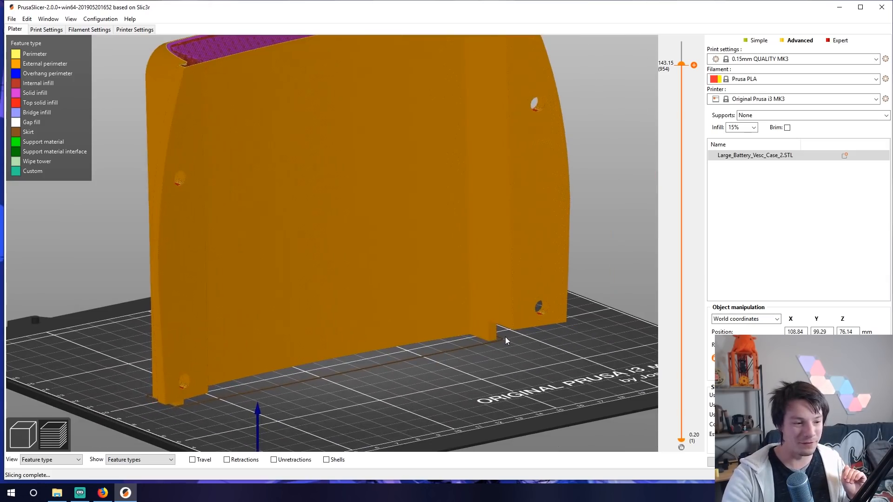
{"action": "scroll", "coordinate": [470, 330], "scroll_direction": "down", "scroll_amount": 4}
{"action": "left_click_drag", "start_coordinate": [412, 303], "coordinate": [379, 311]}
{"action": "right_click_drag", "start_coordinate": [362, 306], "coordinate": [398, 329]}
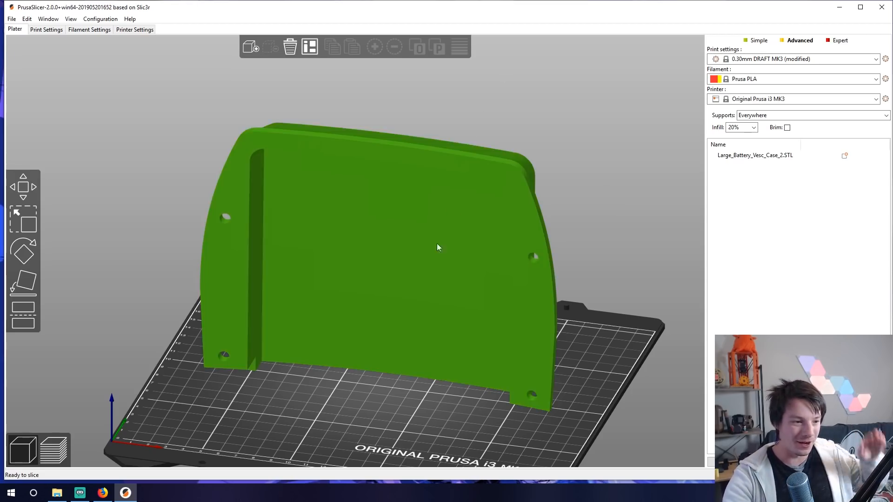
Step: Examine the gaps between the print bed and the flanges at the case half's lower corners in the model view
{"action": "key", "text": "1"}
{"action": "left_click_drag", "start_coordinate": [331, 372], "coordinate": [332, 372]}
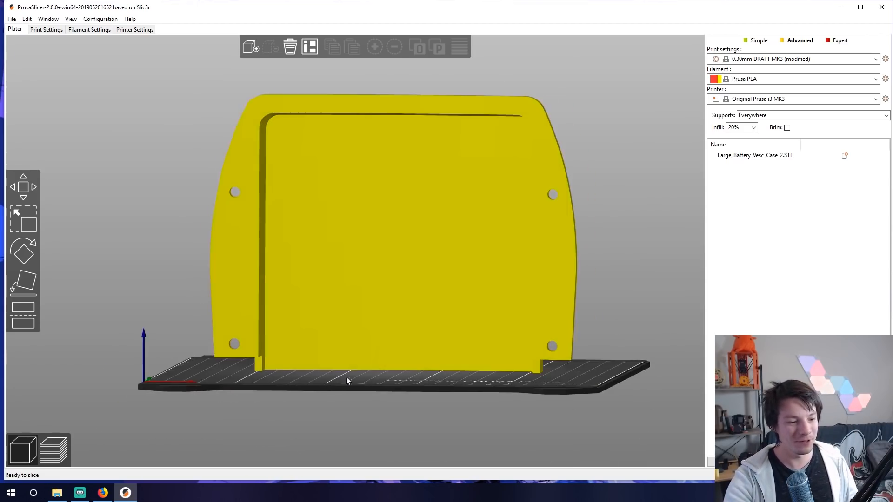
{"action": "right_click_drag", "start_coordinate": [488, 382], "coordinate": [414, 328]}
{"action": "scroll", "coordinate": [526, 339], "scroll_direction": "up", "scroll_amount": 3}
{"action": "left_click_drag", "start_coordinate": [504, 330], "coordinate": [448, 326]}
{"action": "scroll", "coordinate": [533, 314], "scroll_direction": "up", "scroll_amount": 3}
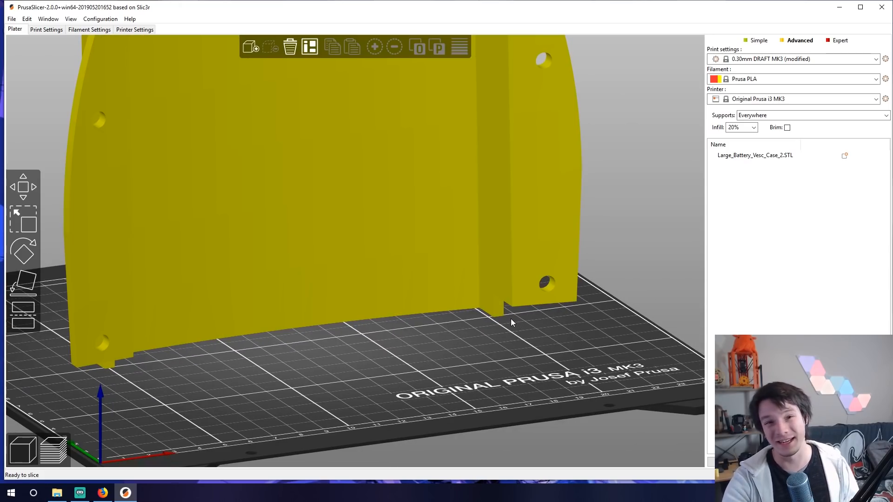
{"action": "scroll", "coordinate": [464, 314], "scroll_direction": "down", "scroll_amount": 5}
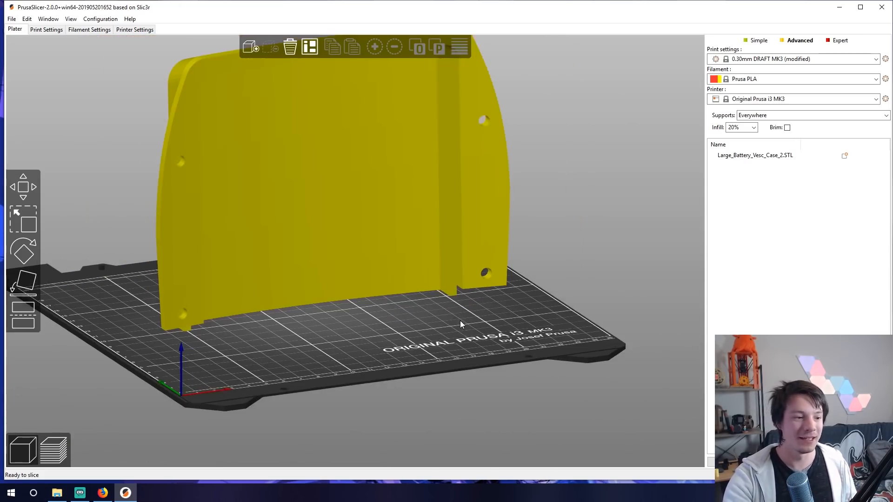
{"action": "left_click_drag", "start_coordinate": [459, 320], "coordinate": [393, 357]}
{"action": "scroll", "coordinate": [392, 355], "scroll_direction": "up", "scroll_amount": 2}
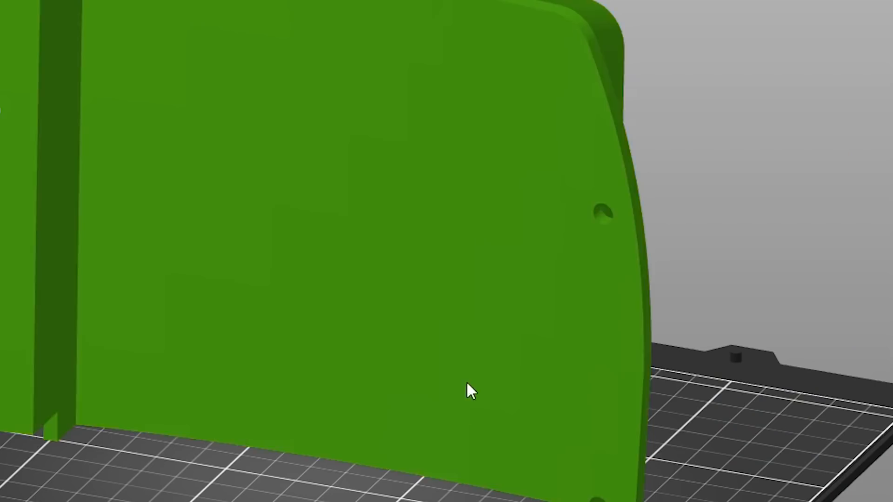
Step: Add a box-shaped support enforcer to the case half
{"action": "right_click", "coordinate": [493, 340]}
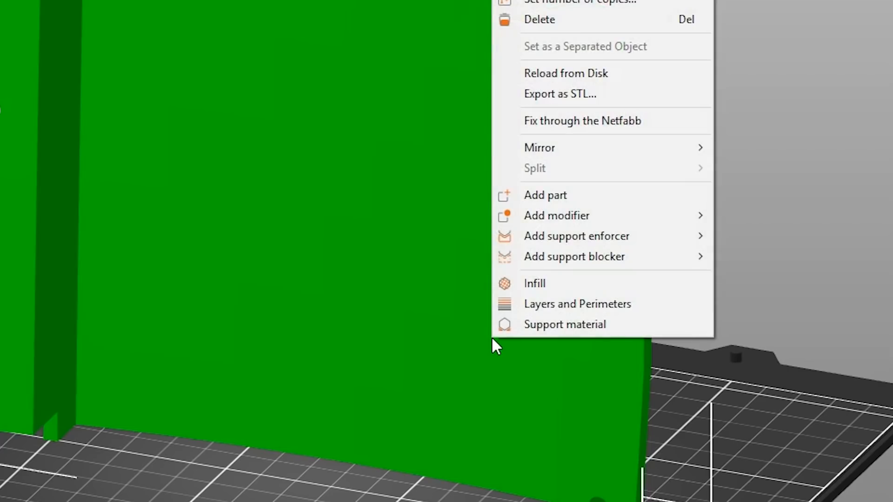
{"action": "mouse_move", "coordinate": [595, 229]}
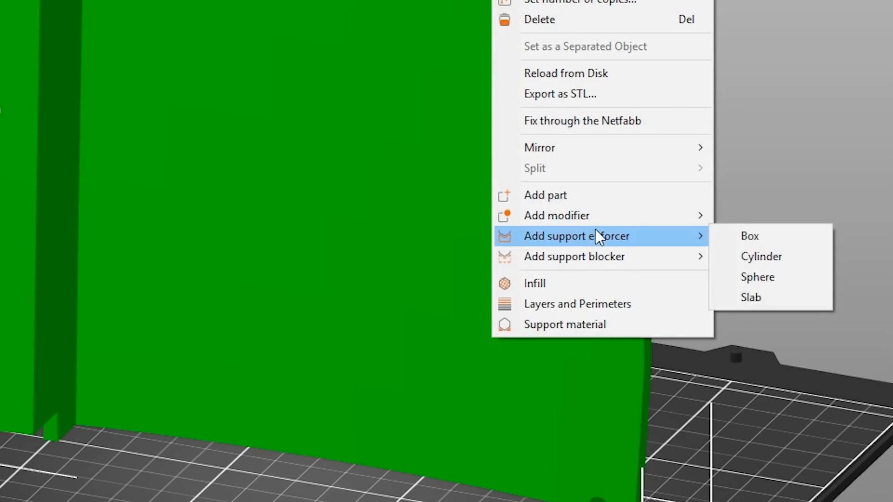
{"action": "left_click", "coordinate": [742, 239]}
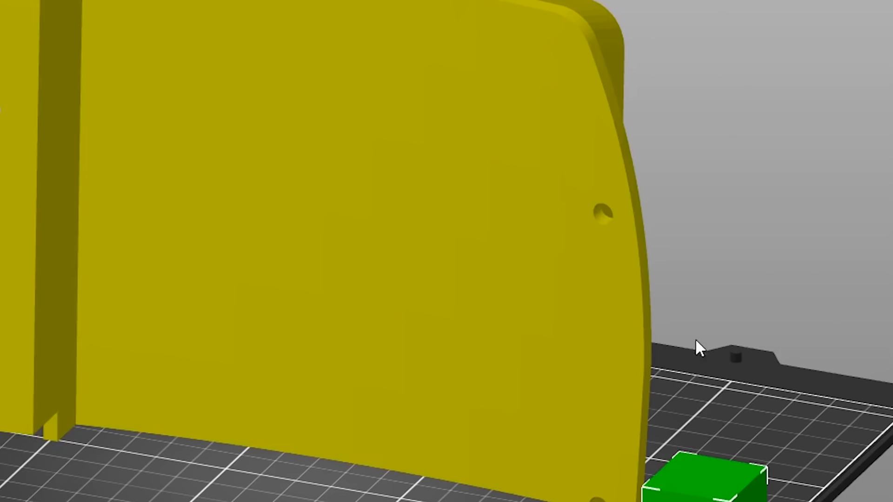
Step: Move the support enforcer box onto the nearby lower corner of the case, around the overhanging flange
{"action": "left_click_drag", "start_coordinate": [695, 338], "coordinate": [618, 300]}
{"action": "scroll", "coordinate": [634, 303], "scroll_direction": "up", "scroll_amount": 2}
{"action": "right_click_drag", "start_coordinate": [649, 307], "coordinate": [545, 282]}
{"action": "left_click", "coordinate": [588, 280]}
{"action": "left_click", "coordinate": [595, 336]}
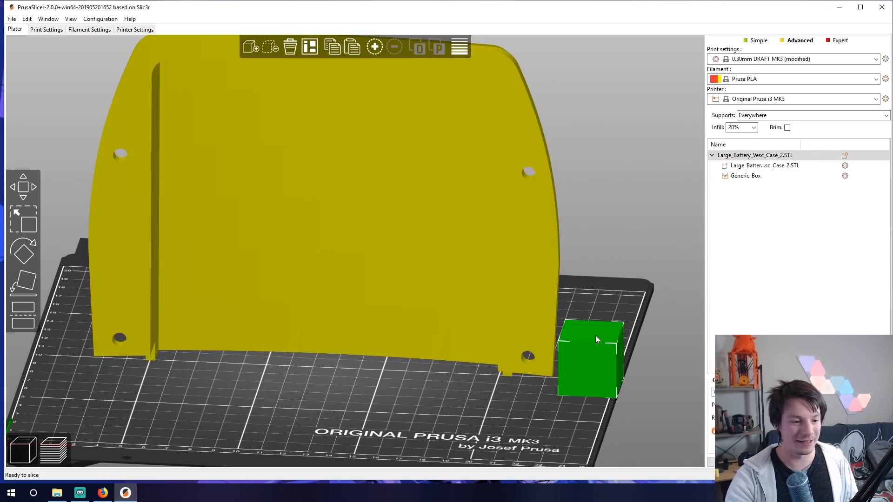
{"action": "left_click_drag", "start_coordinate": [591, 345], "coordinate": [526, 346]}
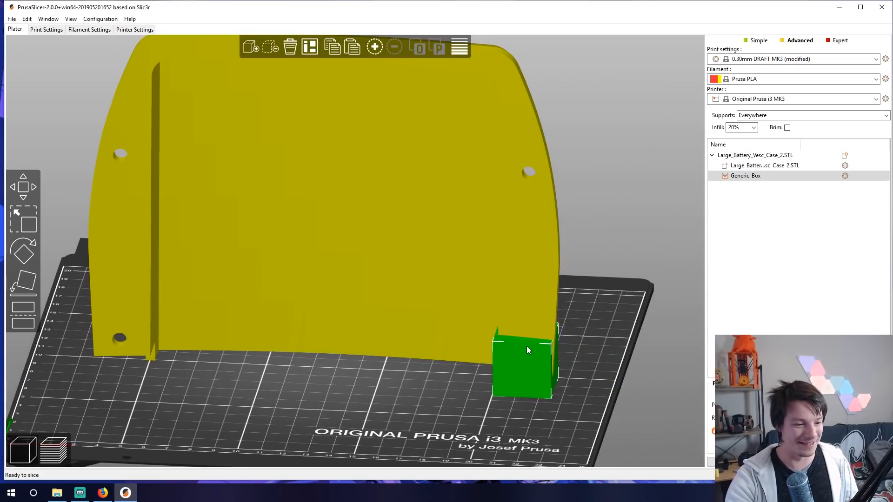
Step: Duplicate the support enforcer box and move the copy onto the opposite lower corner of the case half
{"action": "left_click_drag", "start_coordinate": [574, 362], "coordinate": [372, 375]}
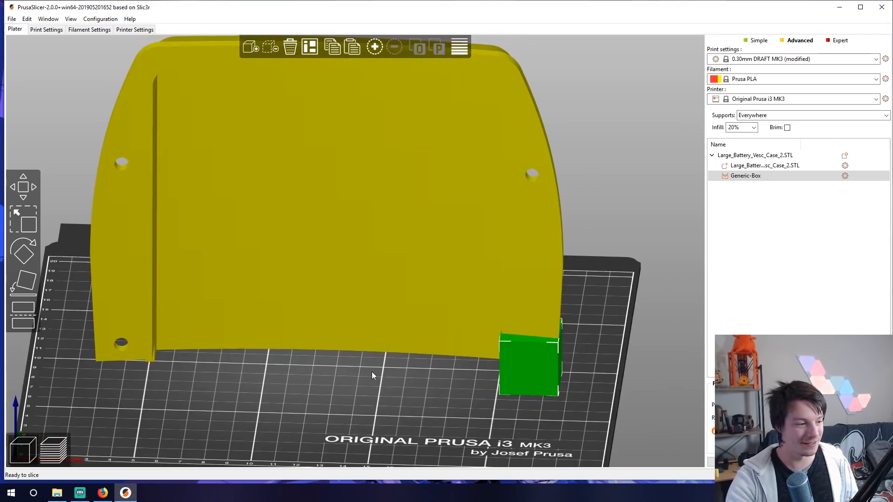
{"action": "right_click_drag", "start_coordinate": [372, 372], "coordinate": [466, 357]}
{"action": "scroll", "coordinate": [466, 356], "scroll_direction": "down", "scroll_amount": 2}
{"action": "key", "text": "ctrl+c"}
{"action": "key", "text": "ctrl+v"}
{"action": "left_click_drag", "start_coordinate": [612, 319], "coordinate": [261, 320]}
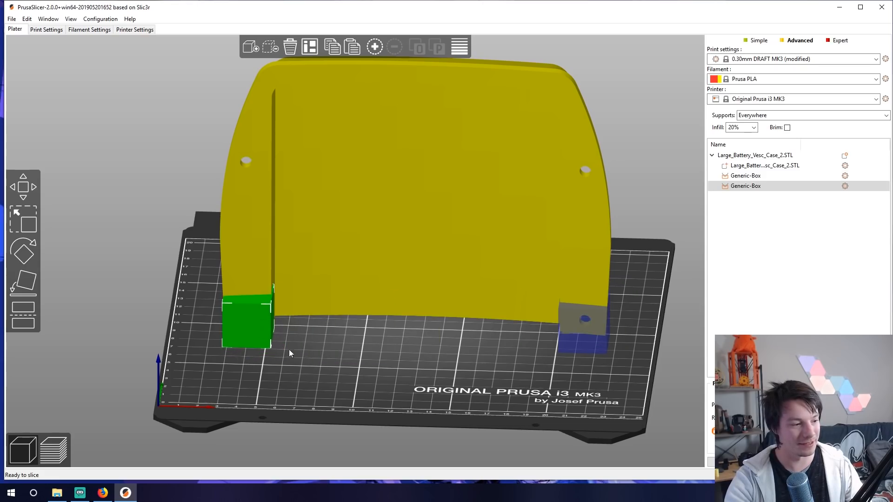
Step: Adjust the copied enforcer's position so it surrounds the overhanging flange at its corner
{"action": "left_click_drag", "start_coordinate": [289, 350], "coordinate": [260, 346]}
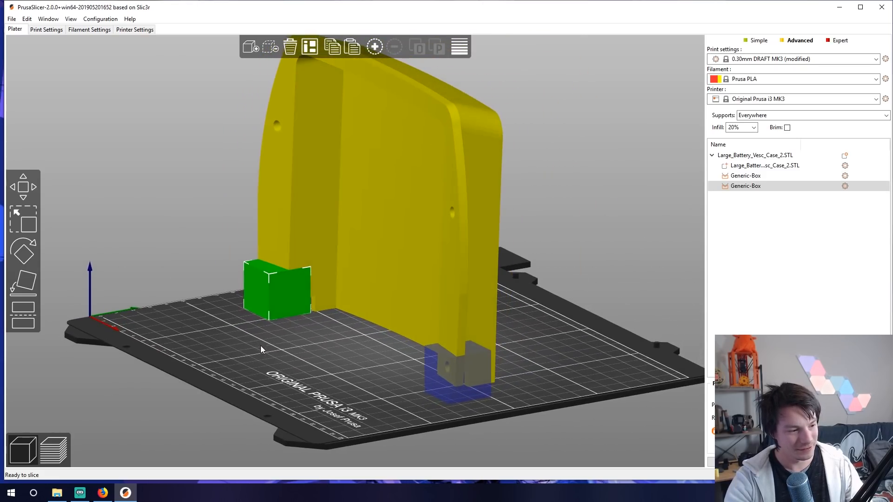
{"action": "left_click_drag", "start_coordinate": [273, 301], "coordinate": [283, 302]}
{"action": "left_click_drag", "start_coordinate": [328, 352], "coordinate": [286, 348]}
{"action": "left_click", "coordinate": [286, 347]}
Step: Disable auto generated supports in the print settings so only the support enforcers produce support
{"action": "scroll", "coordinate": [276, 361], "scroll_direction": "up", "scroll_amount": 5}
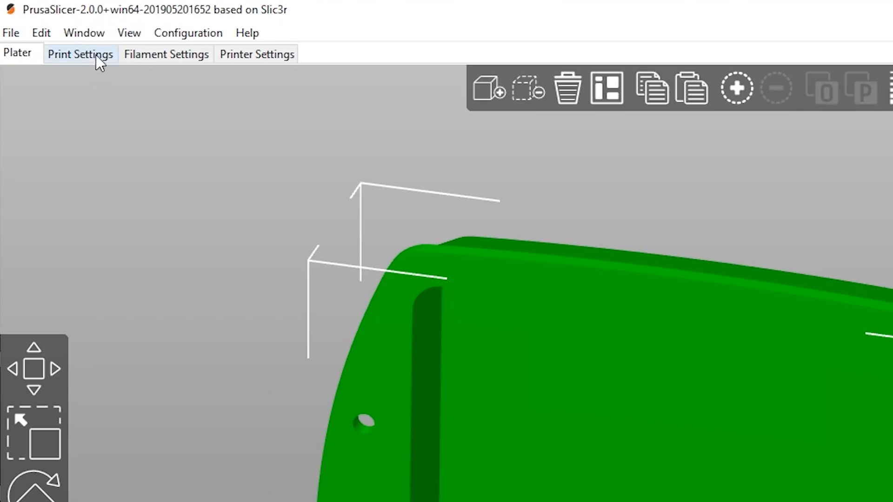
{"action": "left_click", "coordinate": [53, 30]}
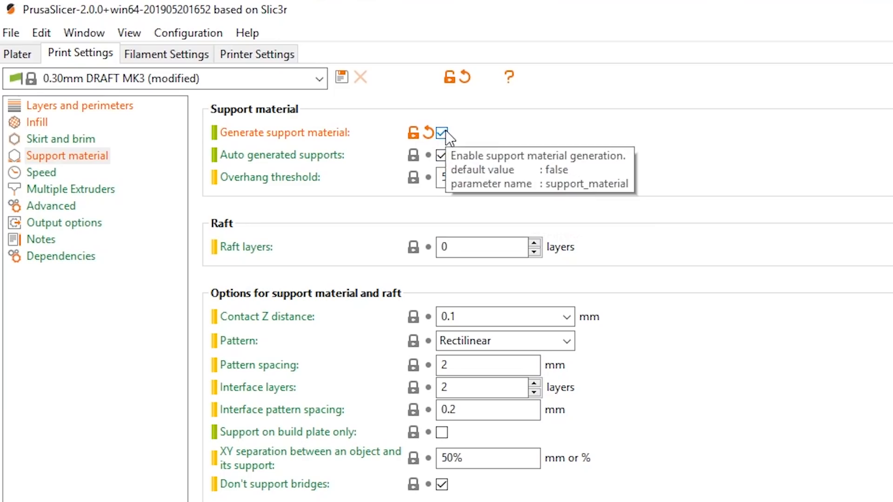
{"action": "left_click", "coordinate": [441, 155]}
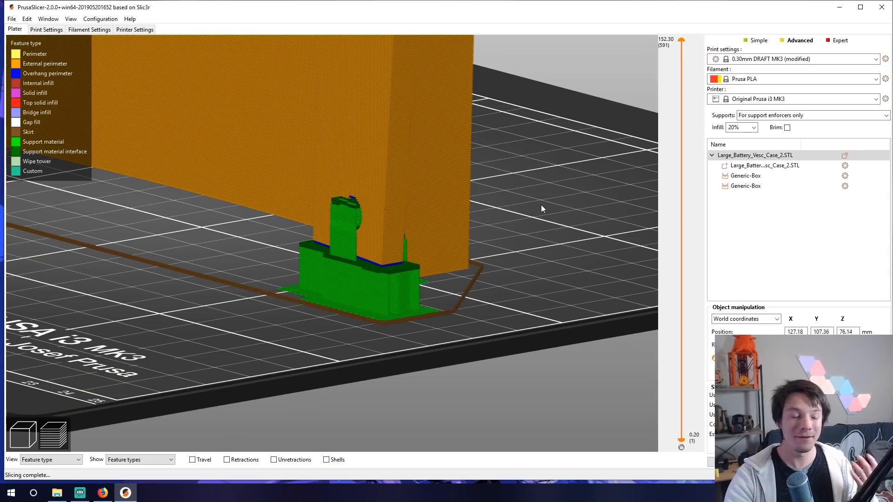
Step: Check the sliced case half's supports layer by layer and export the G-code
{"action": "left_click_drag", "start_coordinate": [681, 41], "coordinate": [669, 306]}
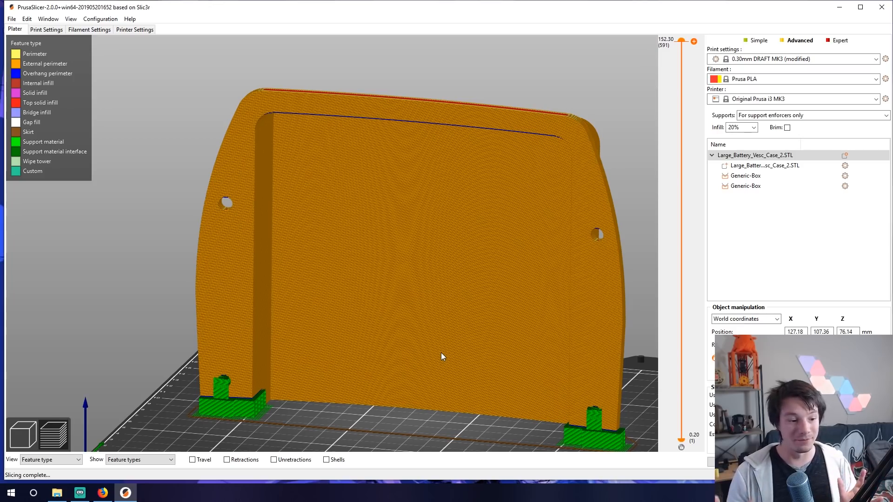
{"action": "key", "text": "ctrl+g"}
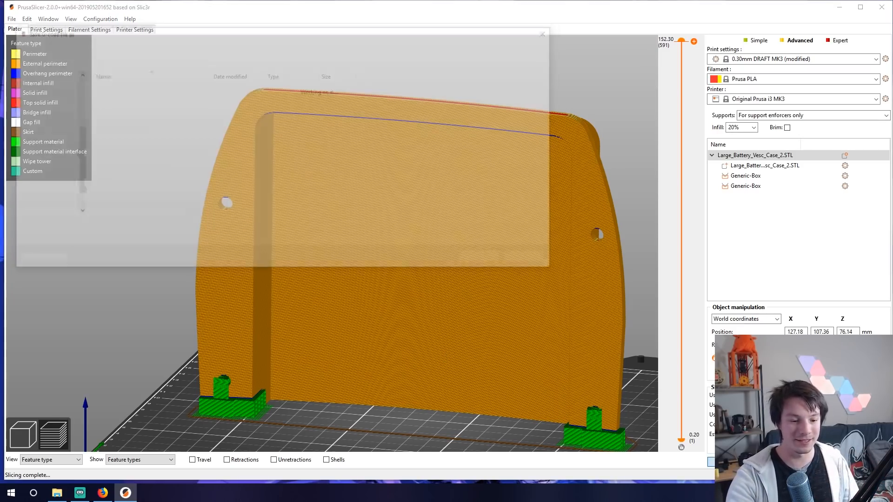
{"action": "left_click", "coordinate": [483, 259]}
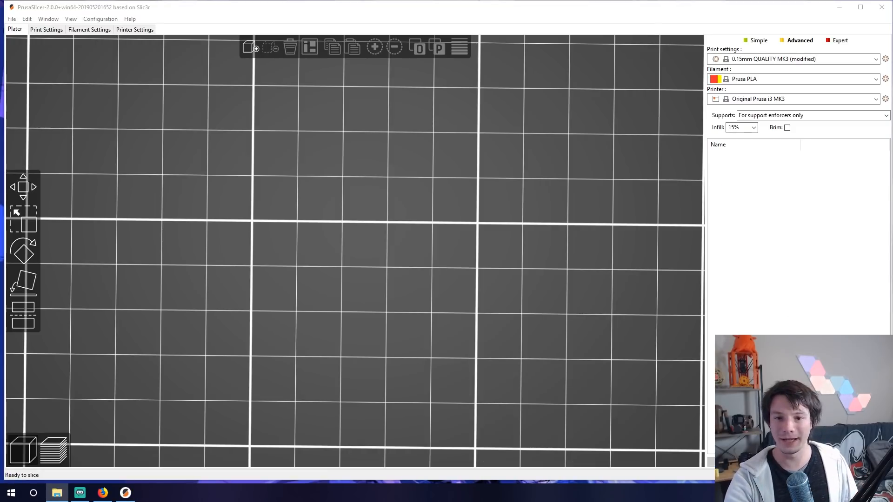
Step: Import bbhd.stl and bbhdwsupport.stl and place the two overlapping figures apart on the print bed
{"action": "left_click_drag", "start_coordinate": [760, 146], "coordinate": [323, 214]}
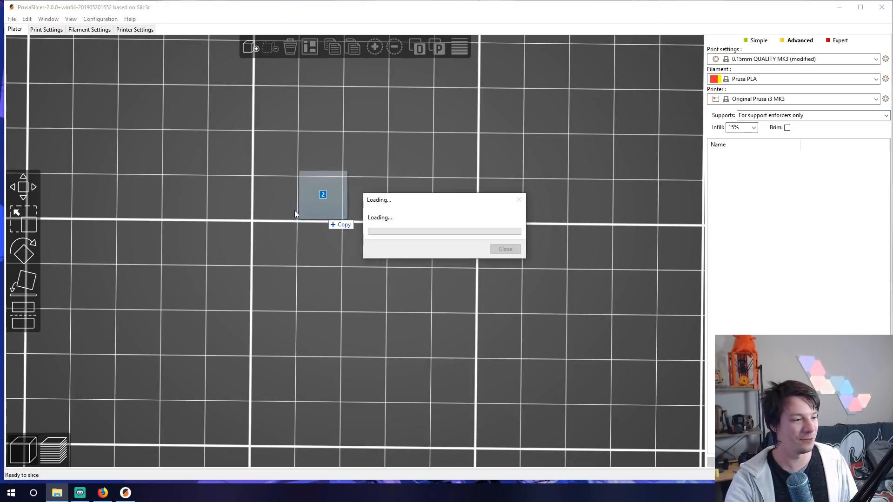
{"action": "left_click_drag", "start_coordinate": [221, 239], "coordinate": [213, 203]}
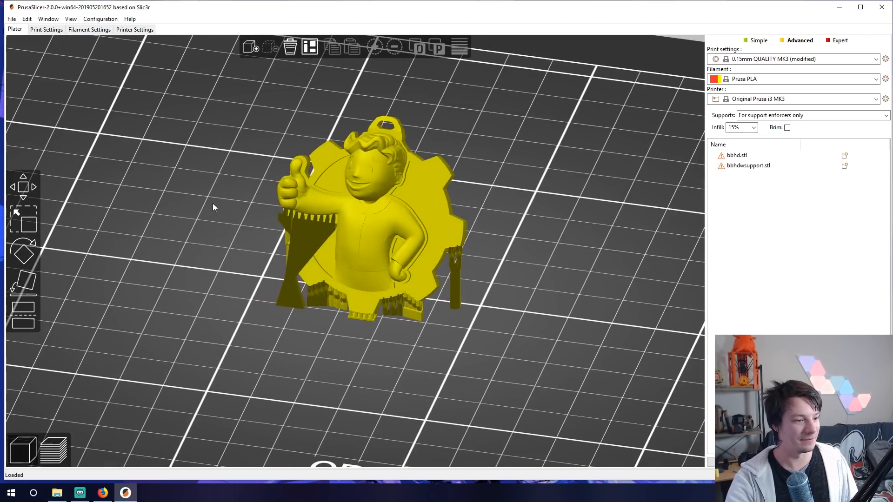
{"action": "left_click_drag", "start_coordinate": [349, 192], "coordinate": [534, 189]}
{"action": "left_click_drag", "start_coordinate": [335, 206], "coordinate": [263, 195]}
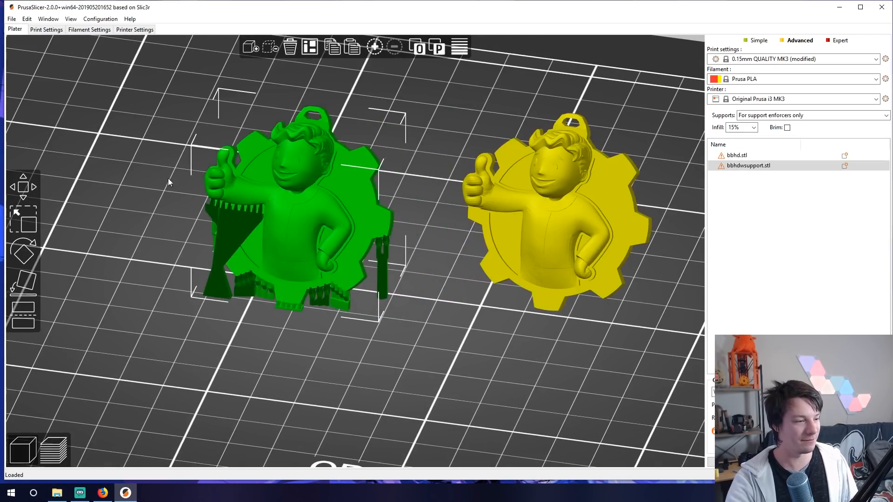
Step: Inspect the built-in supports of bbhdwsupport.stl, delete that model and move bbhd.stl into its place on the bed
{"action": "scroll", "coordinate": [168, 178], "scroll_direction": "up", "scroll_amount": 2}
{"action": "right_click_drag", "start_coordinate": [169, 177], "coordinate": [253, 201]}
{"action": "left_click_drag", "start_coordinate": [253, 201], "coordinate": [208, 229]}
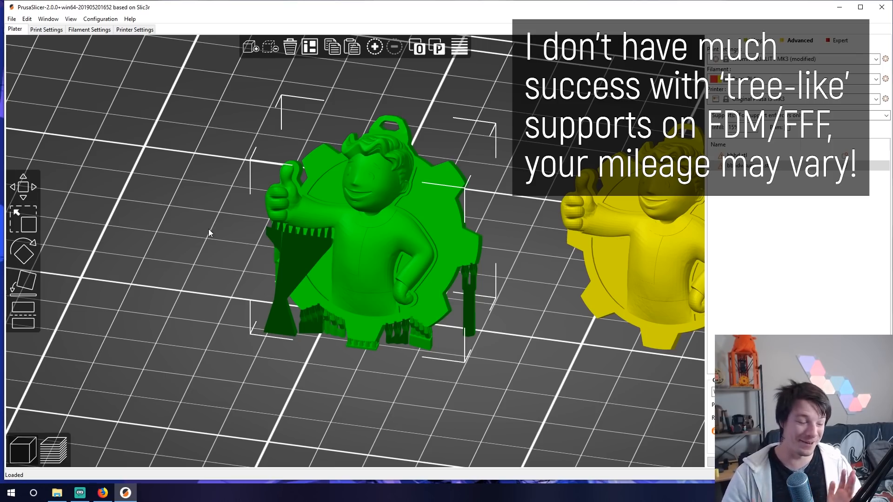
{"action": "left_click_drag", "start_coordinate": [354, 251], "coordinate": [348, 252]}
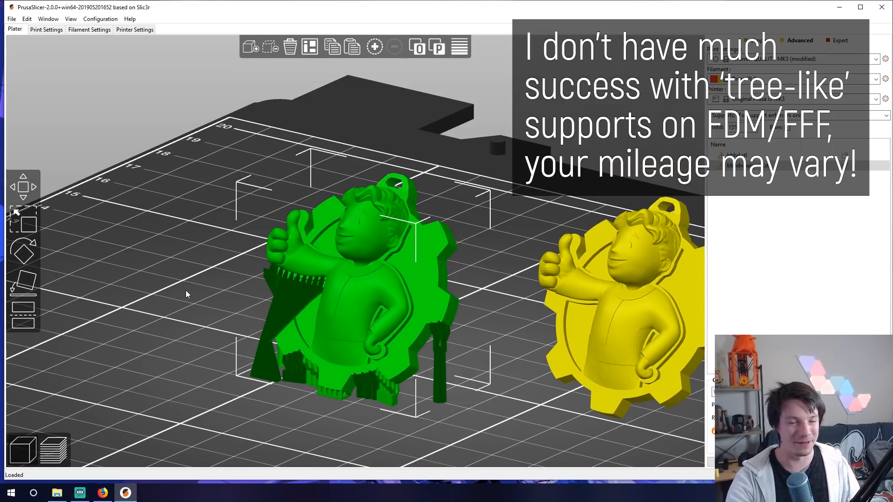
{"action": "key", "text": "Delete"}
{"action": "left_click", "coordinate": [605, 314]}
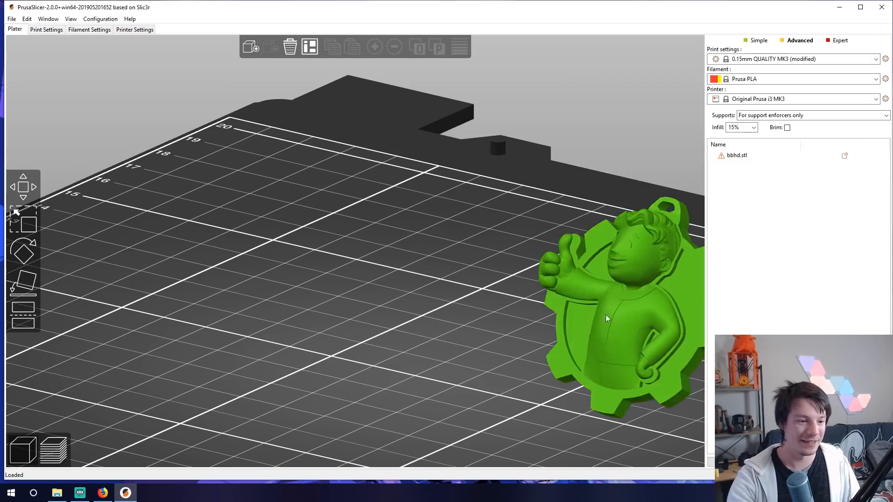
{"action": "left_click_drag", "start_coordinate": [605, 314], "coordinate": [212, 317]}
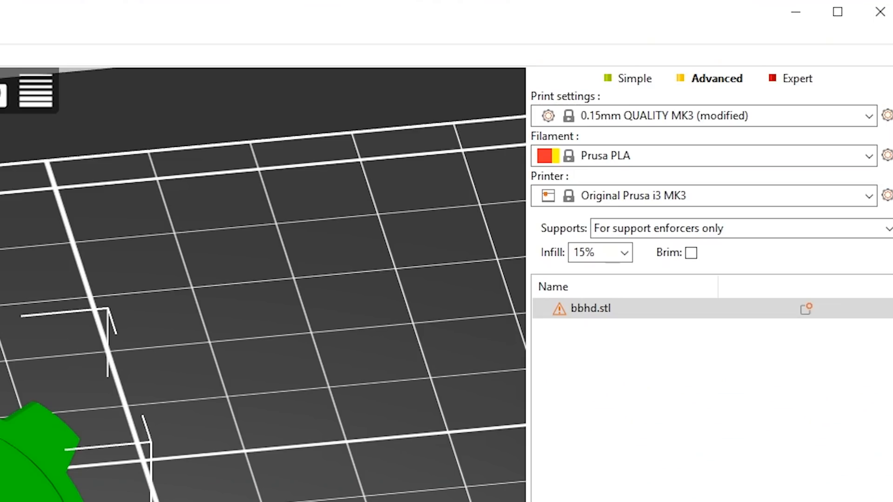
Step: Switch the print profile to 0.10mm DETAIL MK3, discarding the unsaved preset changes
{"action": "left_click", "coordinate": [740, 122]}
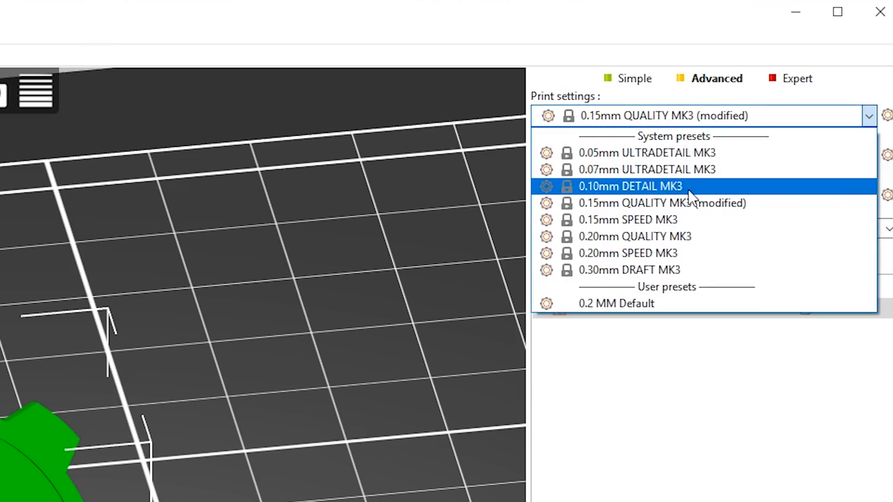
{"action": "left_click", "coordinate": [689, 188]}
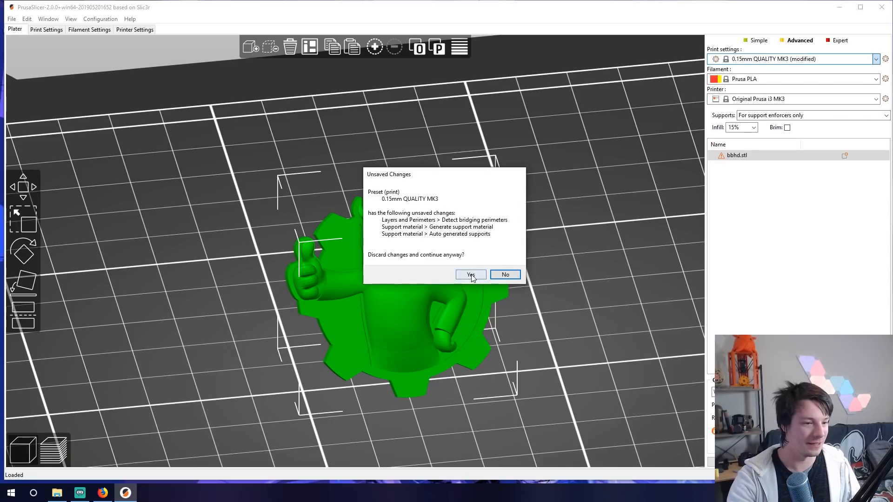
{"action": "left_click", "coordinate": [471, 276]}
{"action": "key", "text": "1"}
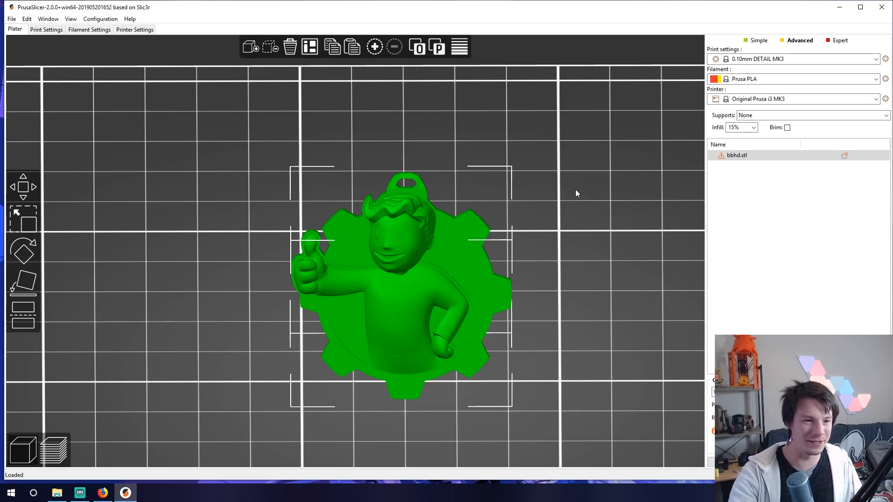
{"action": "left_click", "coordinate": [763, 60]}
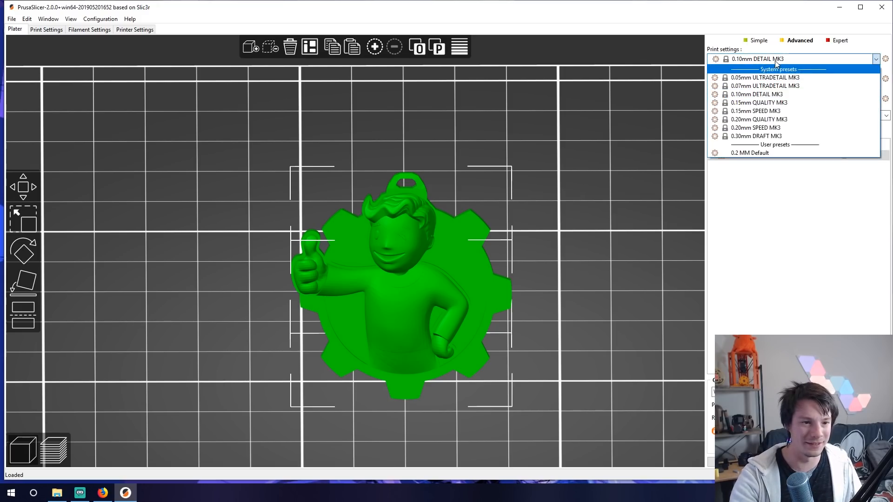
{"action": "left_click", "coordinate": [764, 64]}
Step: Use Place on Face to stand bbhd.stl on the face spanning two of the gear's lower teeth
{"action": "left_click_drag", "start_coordinate": [511, 196], "coordinate": [256, 266]}
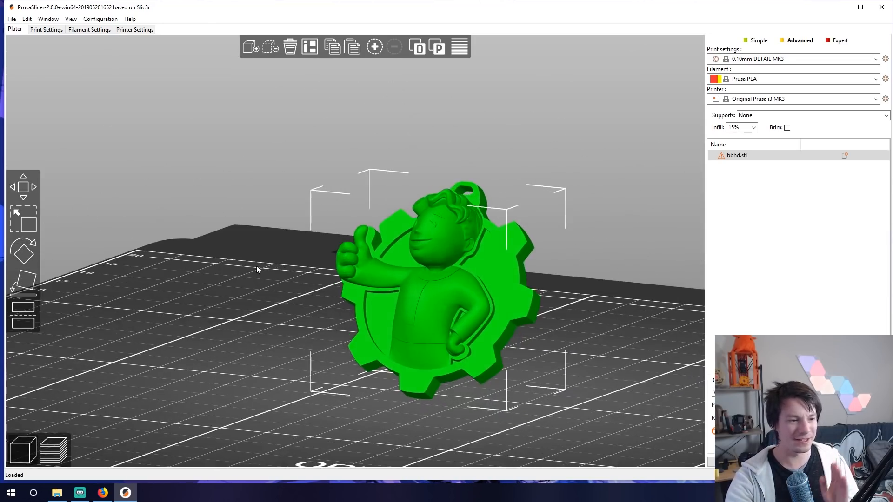
{"action": "mouse_move", "coordinate": [243, 316]}
{"action": "left_mouse_down"}
{"action": "mouse_move", "coordinate": [258, 317]}
{"action": "mouse_move", "coordinate": [242, 317]}
{"action": "left_mouse_up"}
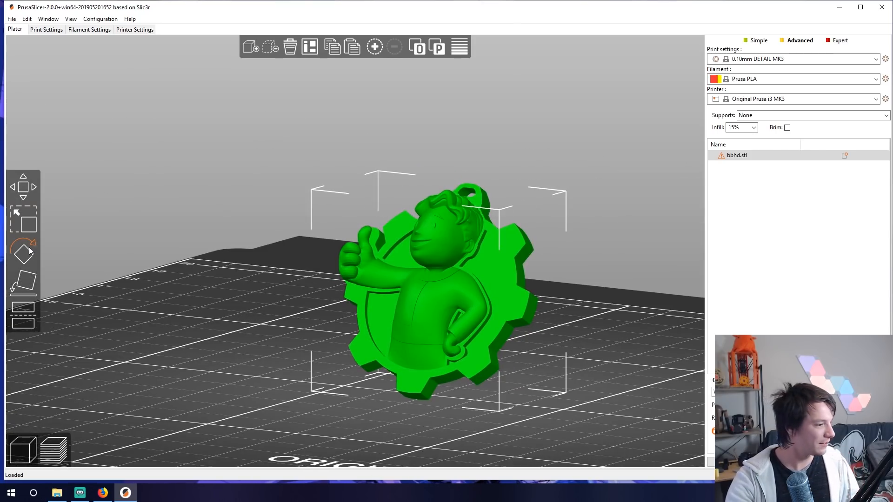
{"action": "left_click", "coordinate": [33, 286]}
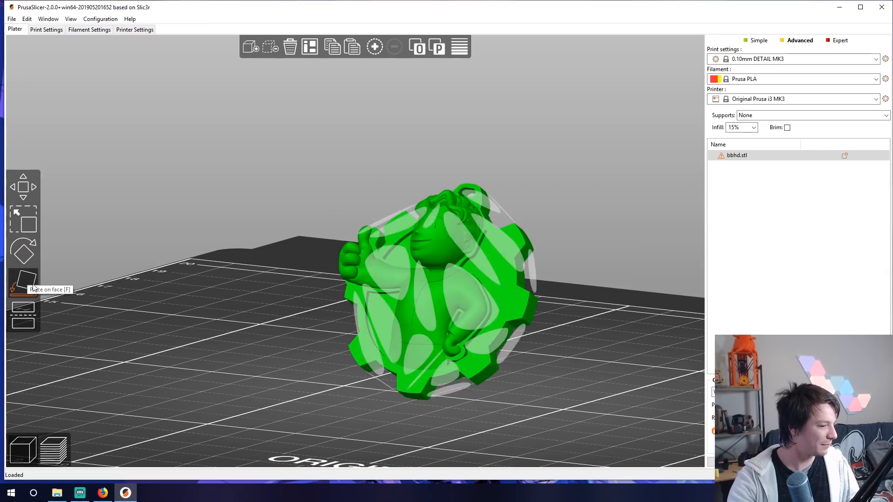
{"action": "left_click_drag", "start_coordinate": [33, 287], "coordinate": [278, 370]}
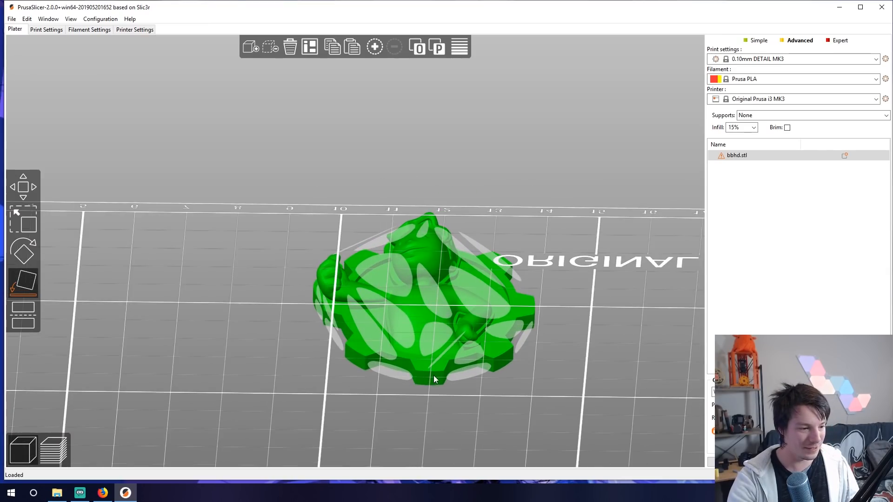
{"action": "left_click_drag", "start_coordinate": [433, 375], "coordinate": [344, 280]}
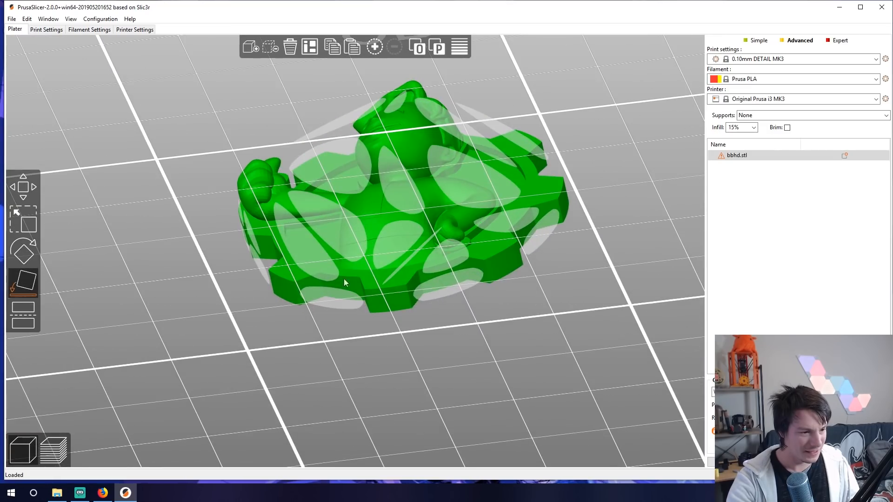
{"action": "left_click", "coordinate": [437, 286]}
{"action": "left_click_drag", "start_coordinate": [166, 283], "coordinate": [46, 193]}
{"action": "left_click", "coordinate": [23, 187]}
{"action": "left_click", "coordinate": [111, 251]}
{"action": "left_click_drag", "start_coordinate": [111, 251], "coordinate": [166, 308]}
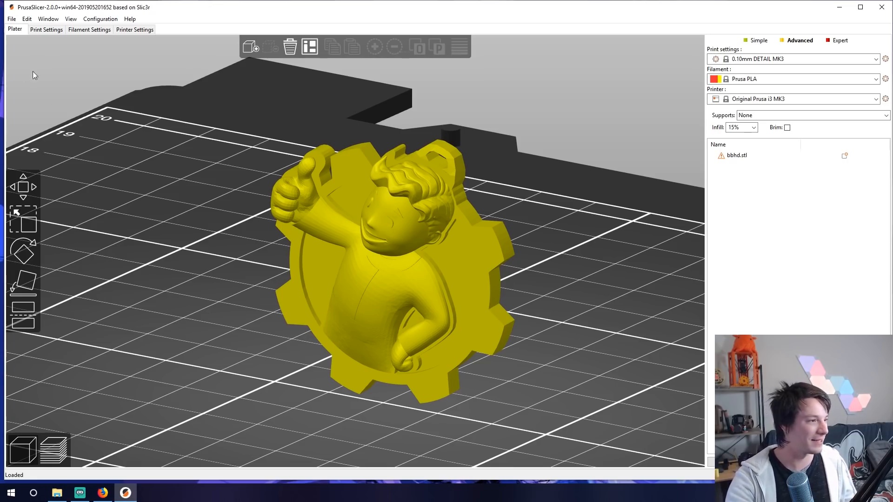
Step: Enable support material generation in the print settings and accept the suggested perimeter adjustment
{"action": "left_click", "coordinate": [55, 20]}
{"action": "left_click", "coordinate": [42, 40]}
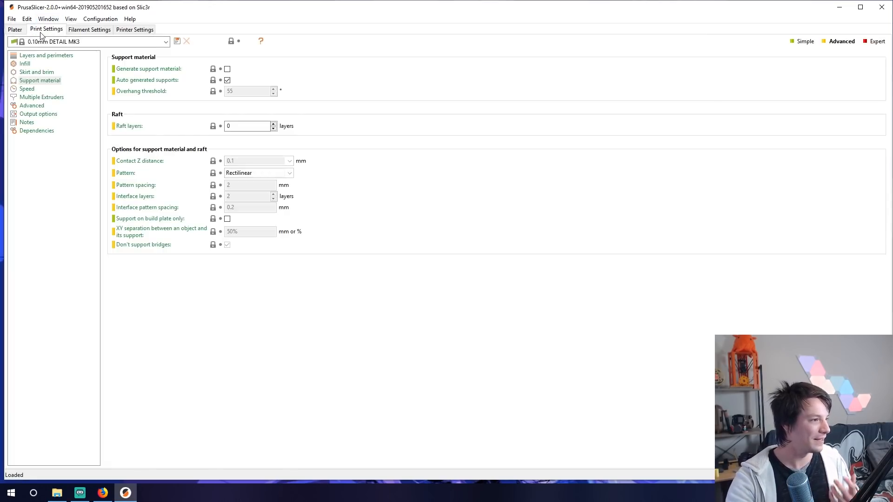
{"action": "left_click", "coordinate": [48, 55]}
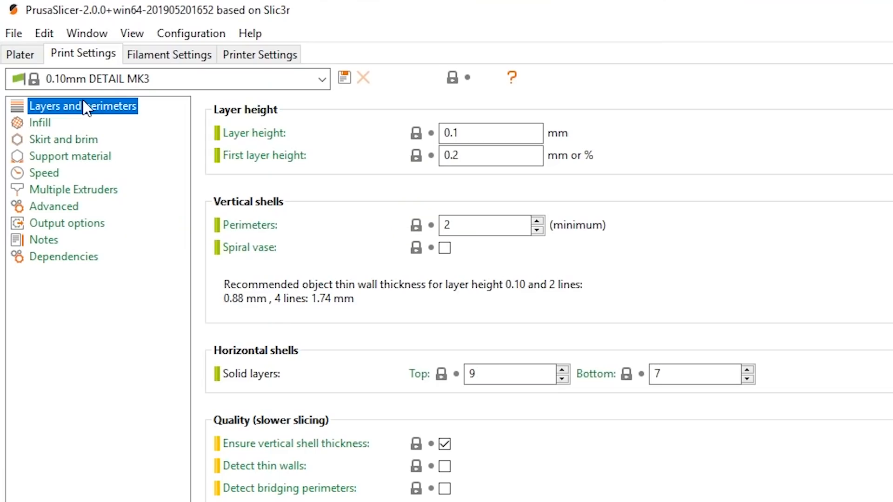
{"action": "left_click", "coordinate": [64, 155]}
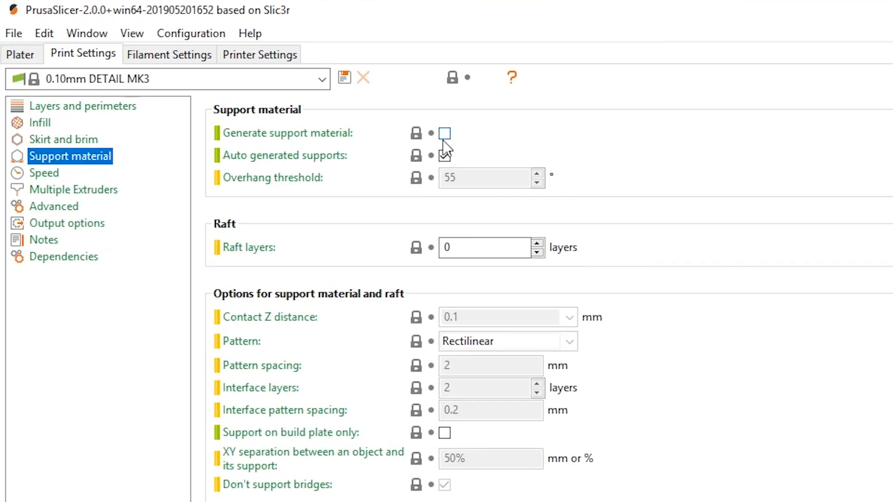
{"action": "left_click", "coordinate": [444, 135]}
{"action": "key", "text": "Return"}
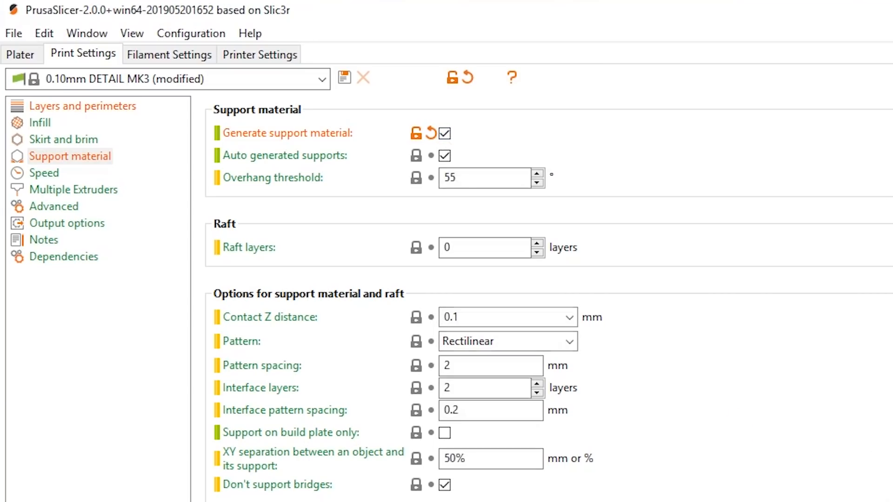
Step: Set the raft to 3 layers
{"action": "left_click", "coordinate": [523, 251]}
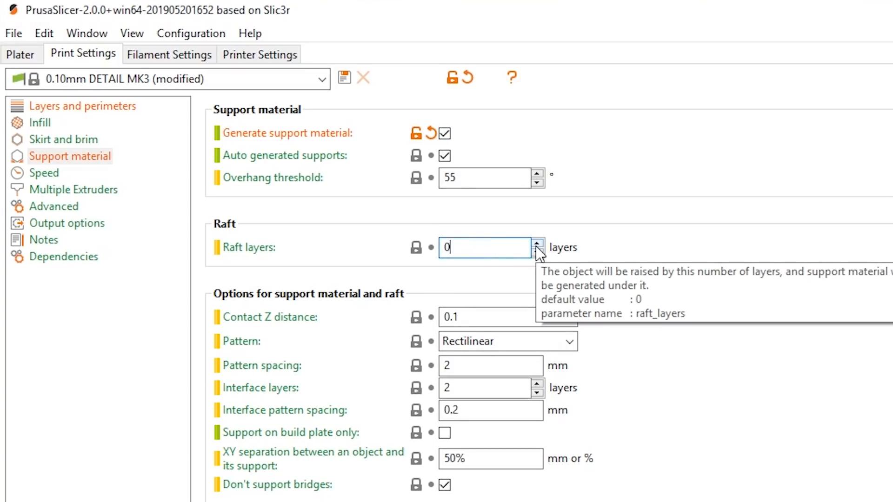
{"action": "left_click", "coordinate": [536, 244]}
{"action": "left_click", "coordinate": [536, 244]}
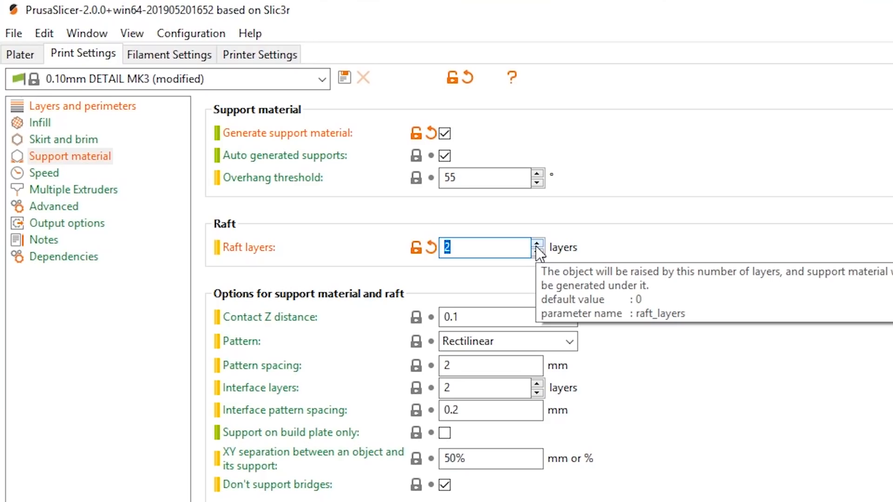
{"action": "left_click", "coordinate": [539, 243]}
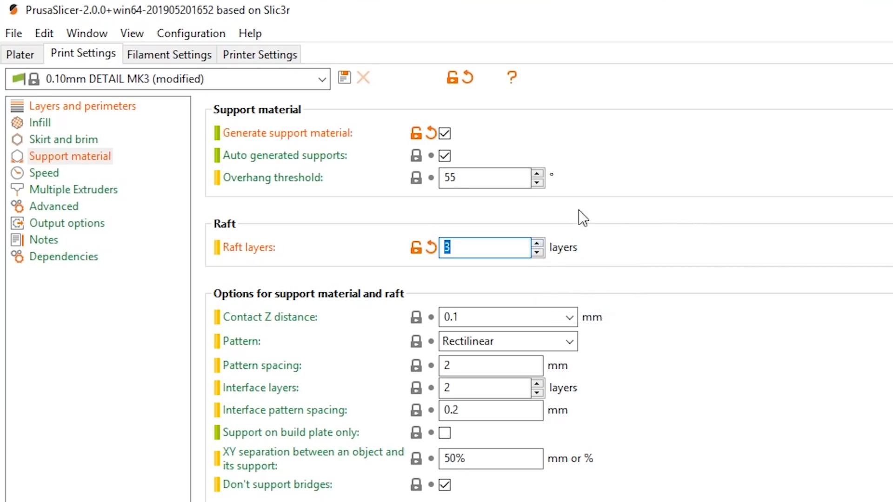
Step: Return to the plater and examine the sliced bbhd.stl figure's supports and raft down through the layers
{"action": "left_click", "coordinate": [26, 55]}
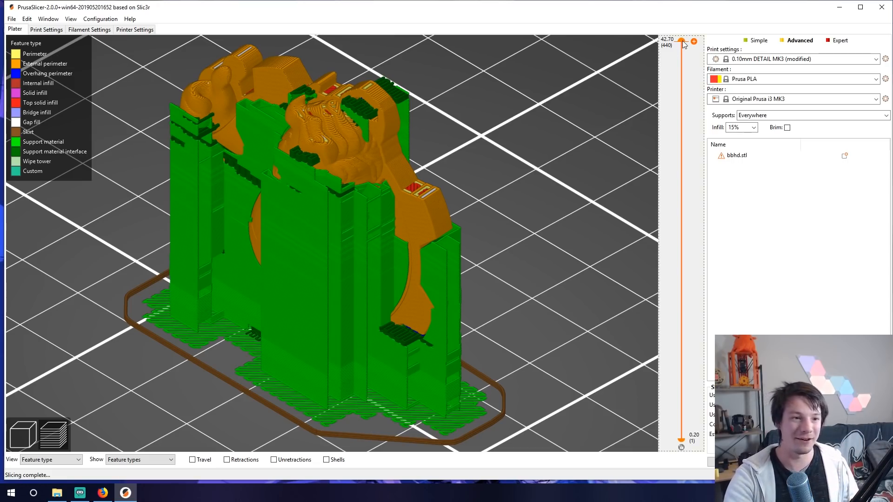
{"action": "left_click_drag", "start_coordinate": [682, 42], "coordinate": [718, 208]}
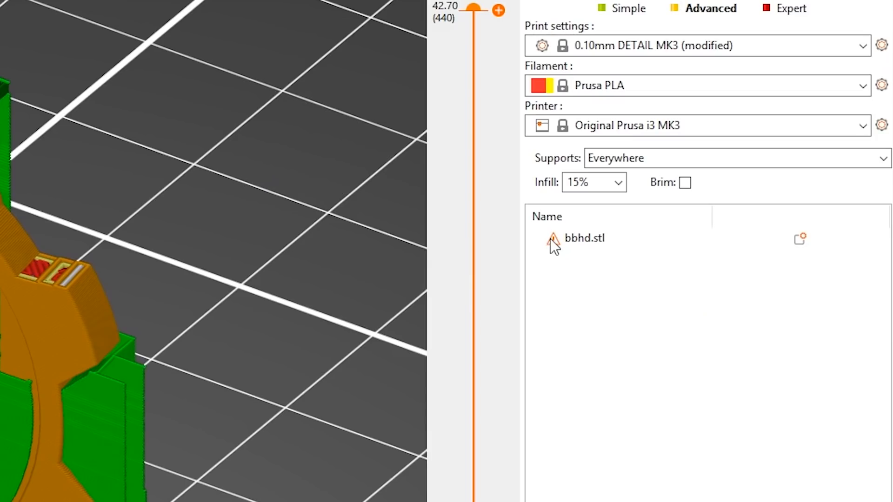
Step: Repair the reversed facets of bbhd.stl by fixing the STL through Netfabb
{"action": "mouse_move", "coordinate": [552, 241]}
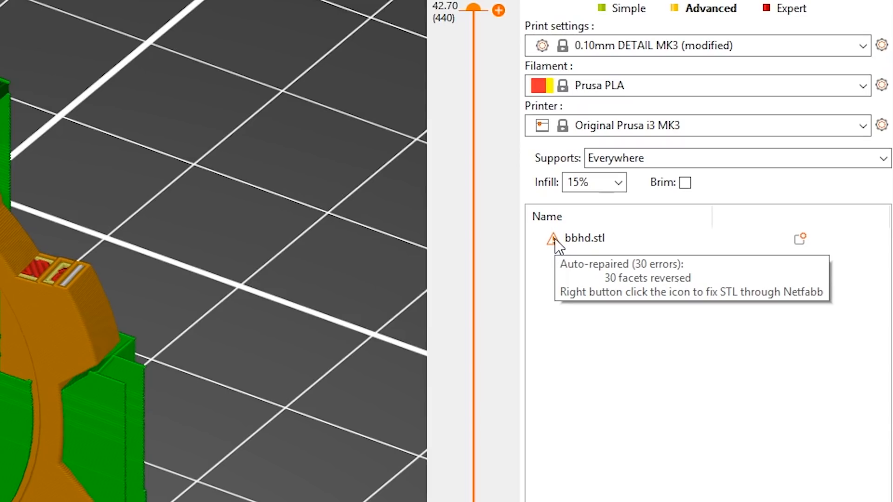
{"action": "right_click", "coordinate": [554, 239]}
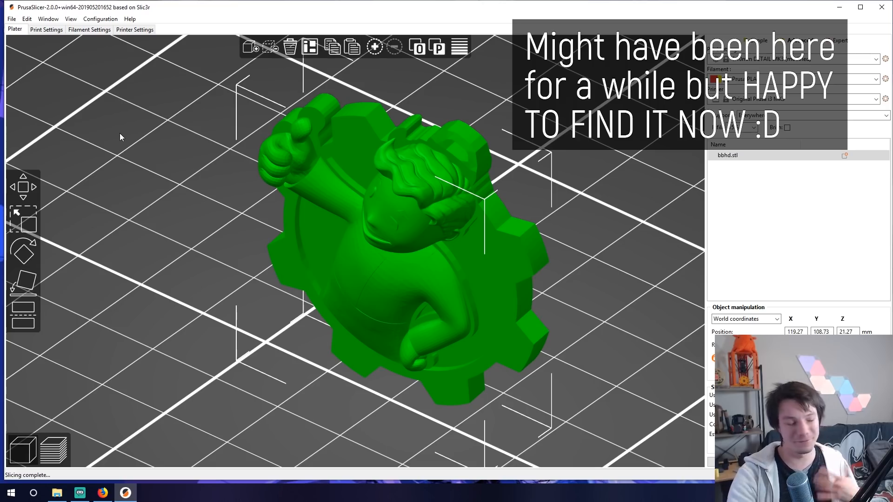
Step: Set the infill's fill pattern to Rectilinear and the number of perimeters to 3 in the print settings
{"action": "left_click", "coordinate": [54, 29]}
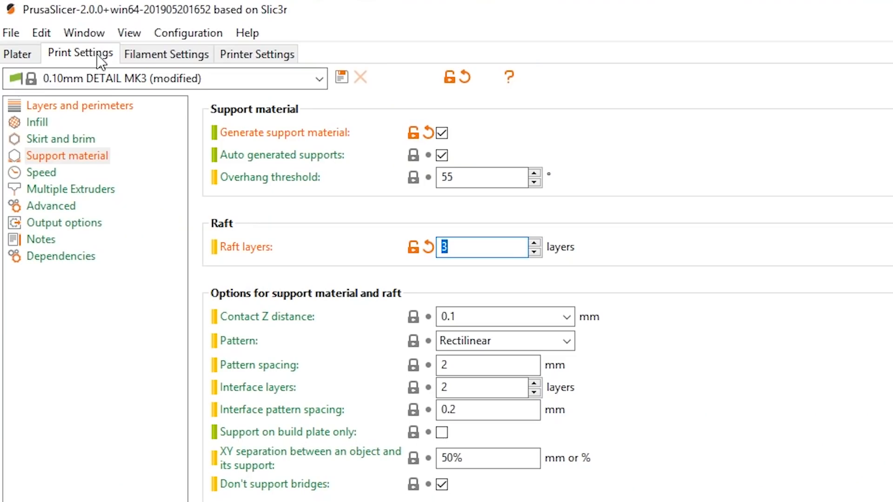
{"action": "left_click", "coordinate": [36, 122]}
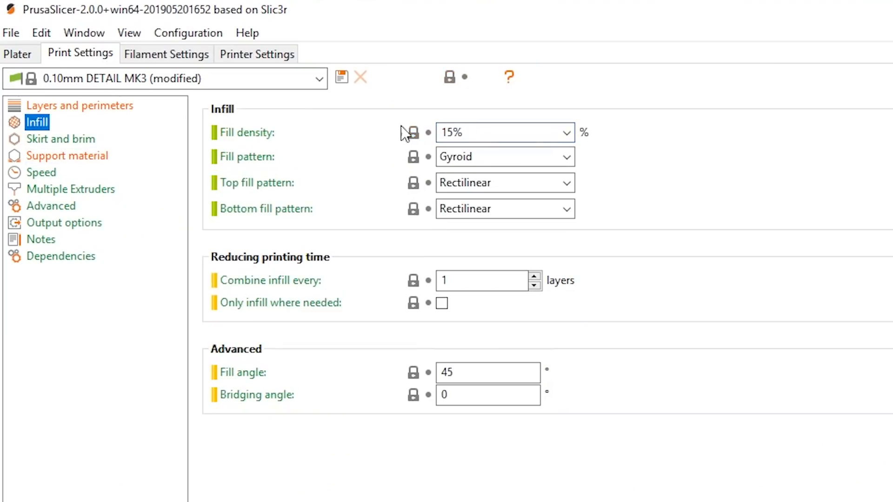
{"action": "left_click", "coordinate": [477, 156]}
{"action": "left_click", "coordinate": [474, 179]}
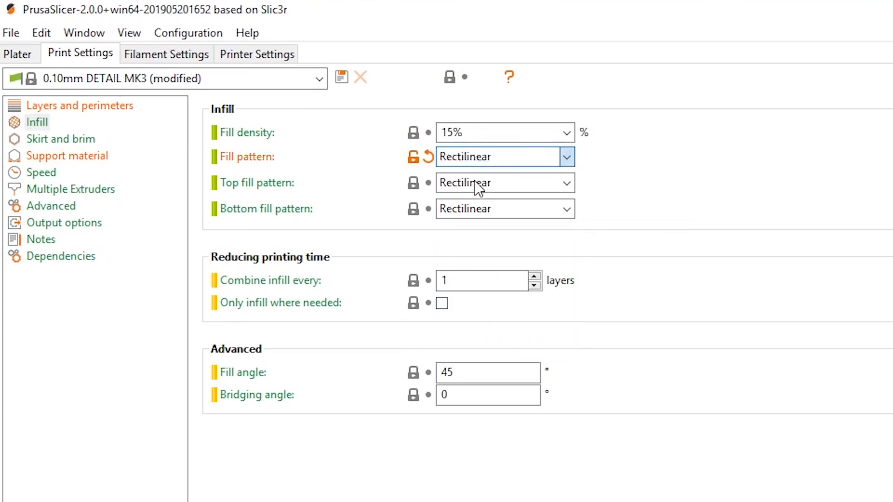
{"action": "left_click", "coordinate": [59, 106]}
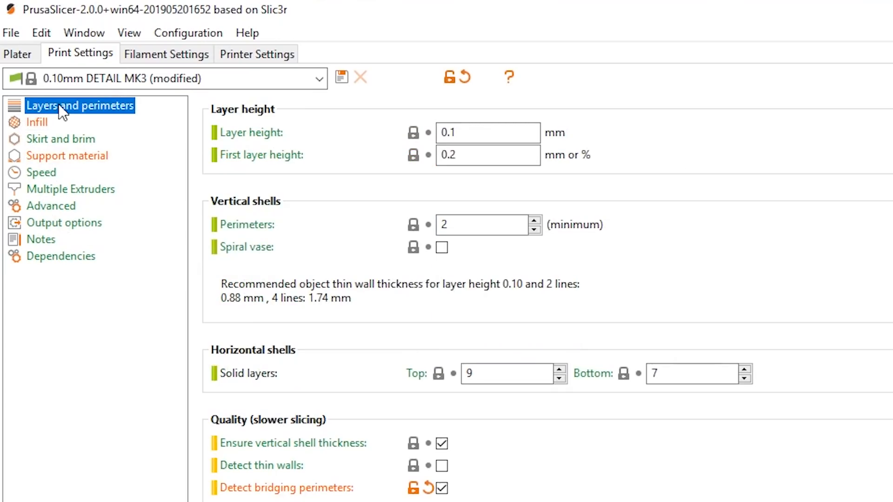
{"action": "left_click", "coordinate": [534, 220]}
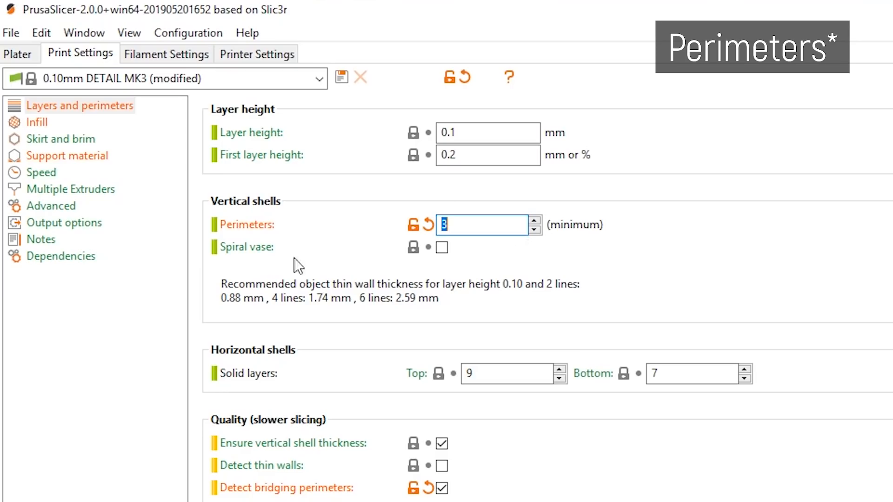
Step: Return to the plater and examine the resliced bbhd.stl figure's perimeters, infill, supports and raft through the layers
{"action": "left_click", "coordinate": [6, 55]}
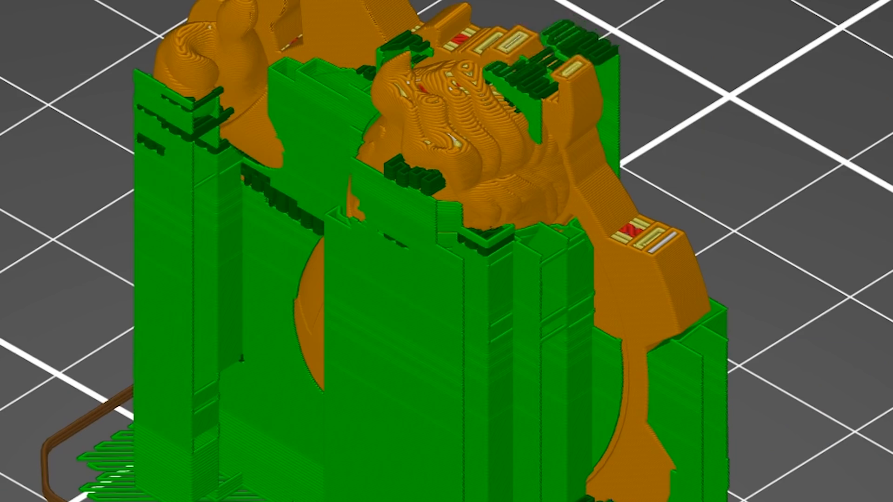
{"action": "left_click_drag", "start_coordinate": [682, 41], "coordinate": [682, 106]}
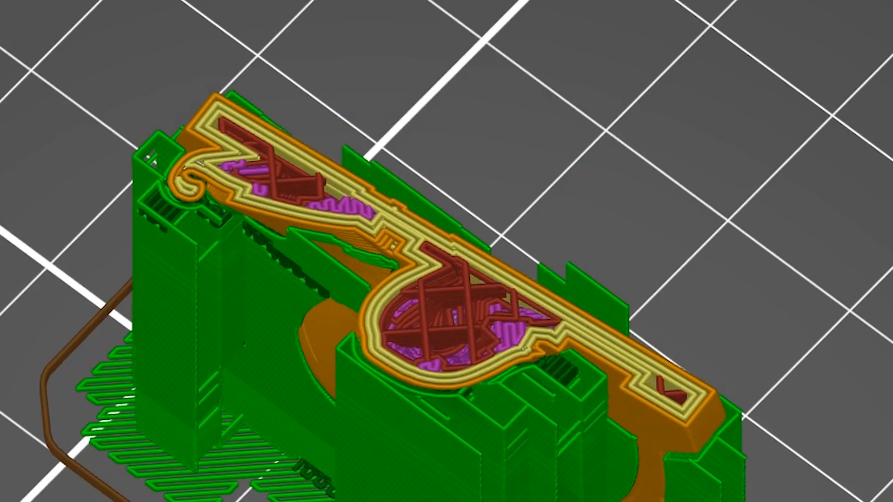
{"action": "left_click_drag", "start_coordinate": [884, 186], "coordinate": [883, 218]}
{"action": "left_click_drag", "start_coordinate": [682, 302], "coordinate": [682, 437]}
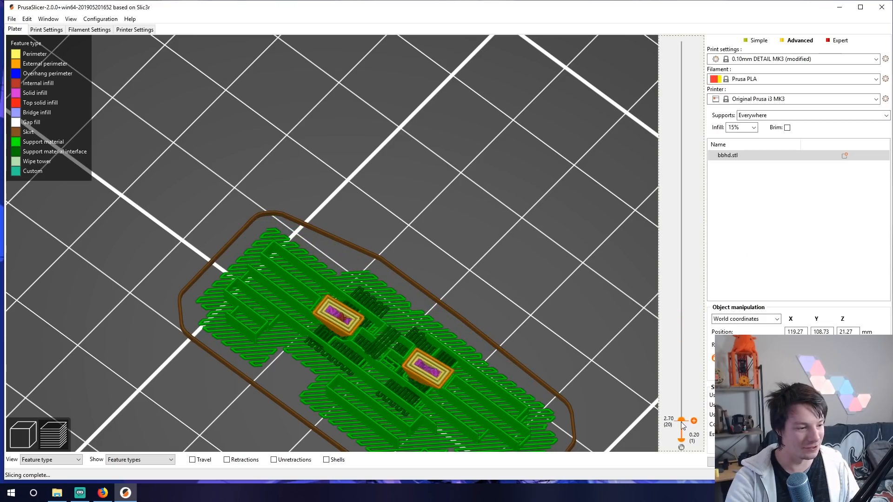
{"action": "mouse_move", "coordinate": [535, 270]}
{"action": "left_mouse_down"}
{"action": "mouse_move", "coordinate": [548, 216]}
{"action": "mouse_move", "coordinate": [538, 255]}
{"action": "left_mouse_up"}
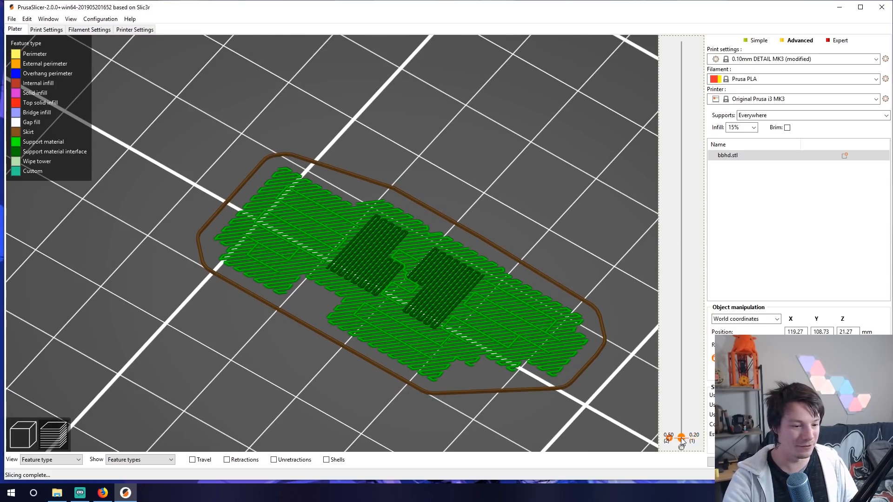
{"action": "left_click_drag", "start_coordinate": [680, 437], "coordinate": [672, 2]}
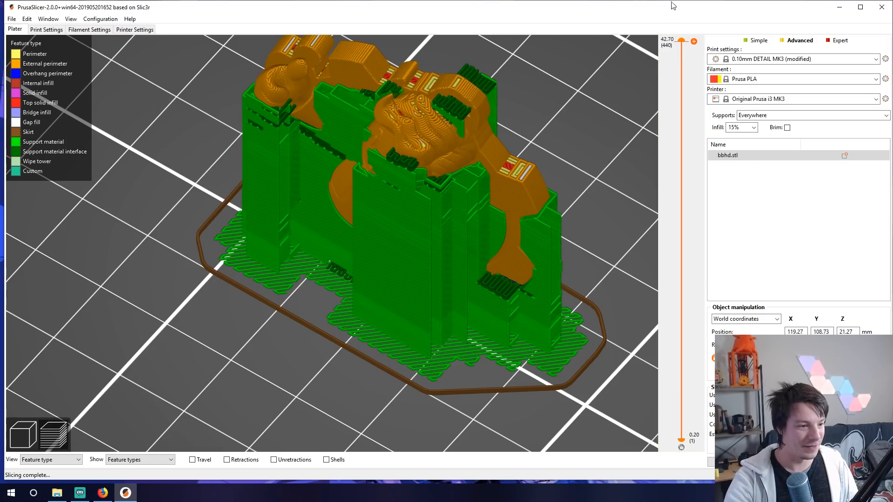
{"action": "left_click_drag", "start_coordinate": [515, 194], "coordinate": [455, 284]}
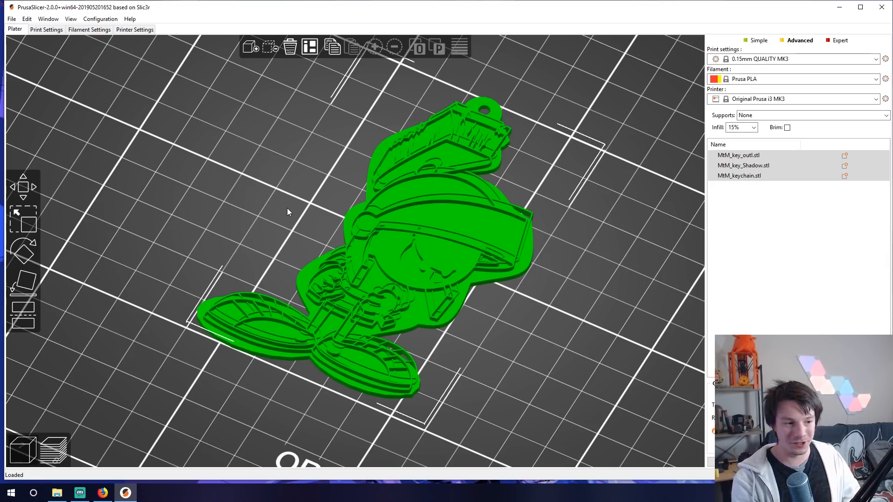
Step: Spread the overlapping MtM_key_outl.stl, MtM_key_Shadow.stl and MtM_keychain.stl parts apart on the bed
{"action": "right_click_drag", "start_coordinate": [269, 190], "coordinate": [299, 215]}
{"action": "left_click", "coordinate": [300, 215]}
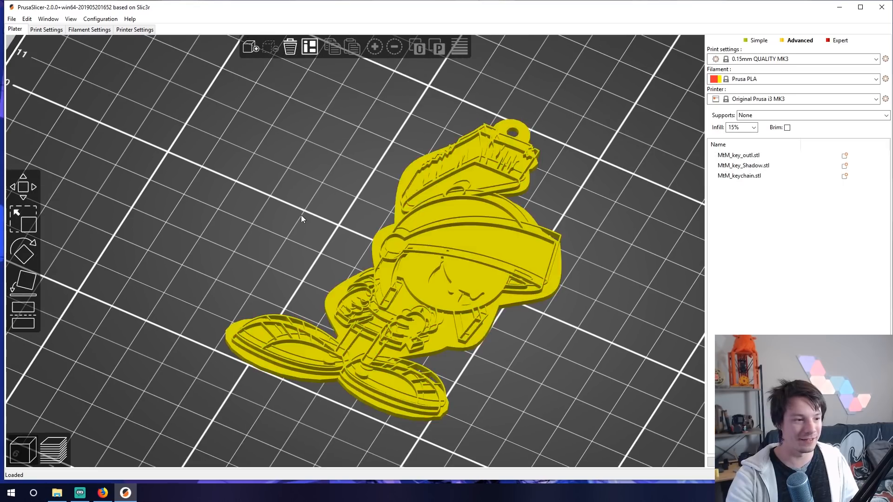
{"action": "left_click_drag", "start_coordinate": [419, 248], "coordinate": [285, 191]}
{"action": "left_click_drag", "start_coordinate": [375, 277], "coordinate": [535, 266]}
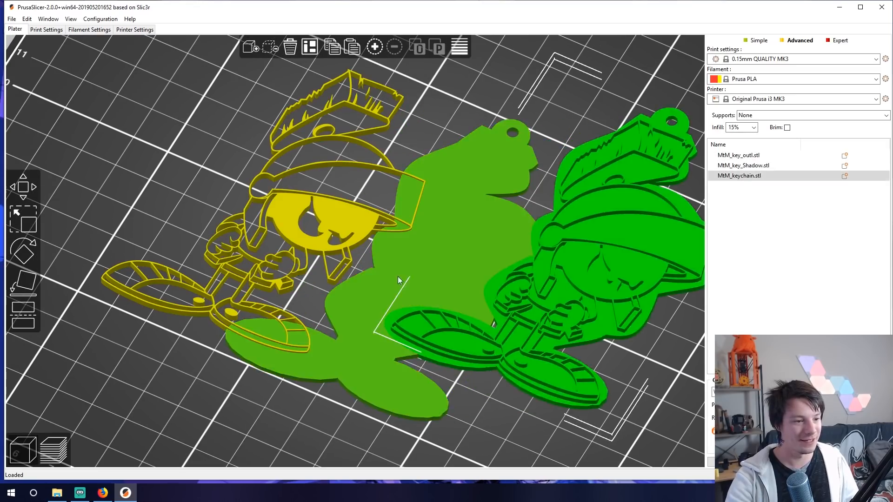
{"action": "left_click_drag", "start_coordinate": [398, 276], "coordinate": [408, 207]}
{"action": "left_click", "coordinate": [478, 244]}
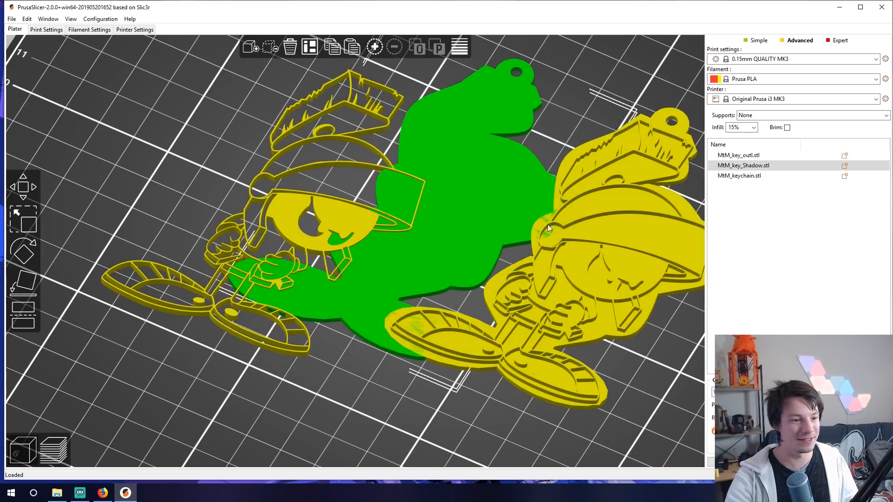
Step: Move MtM_keychain.stl back toward the middle of the bed and delete the outline and shadow parts
{"action": "left_click_drag", "start_coordinate": [548, 224], "coordinate": [337, 256]}
{"action": "left_click", "coordinate": [385, 223]}
{"action": "key", "text": "Delete"}
{"action": "key", "text": "Delete"}
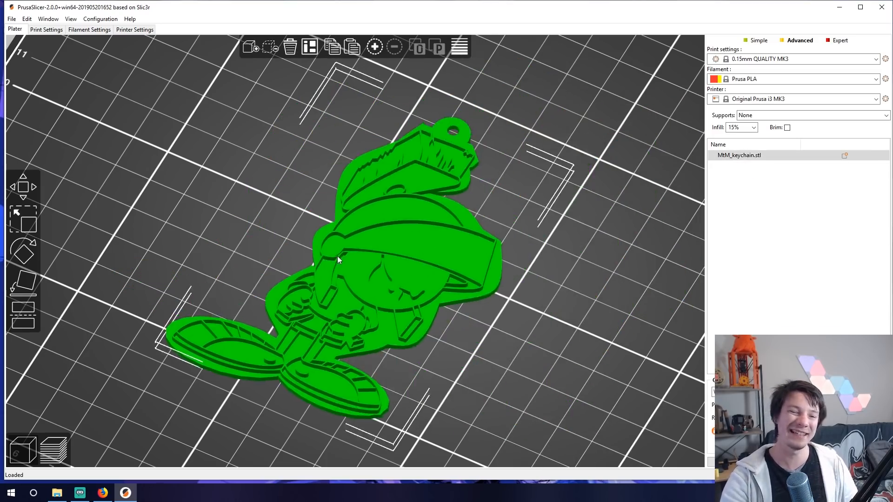
Step: Enable Detect thin walls in the layers and perimeters print settings for the keychain
{"action": "scroll", "coordinate": [250, 281], "scroll_direction": "down", "scroll_amount": 3}
{"action": "left_click_drag", "start_coordinate": [250, 282], "coordinate": [239, 256]}
{"action": "scroll", "coordinate": [239, 255], "scroll_direction": "up", "scroll_amount": 2}
{"action": "left_click_drag", "start_coordinate": [322, 264], "coordinate": [341, 233]}
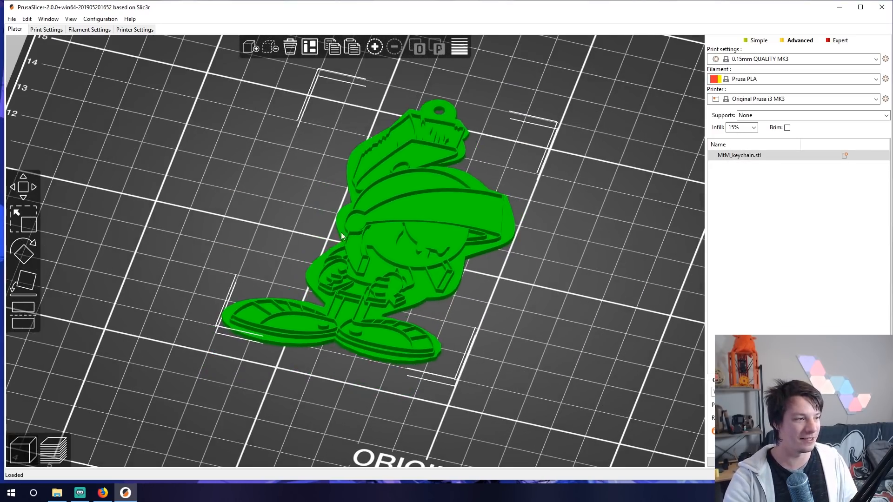
{"action": "right_click_drag", "start_coordinate": [242, 180], "coordinate": [216, 186]}
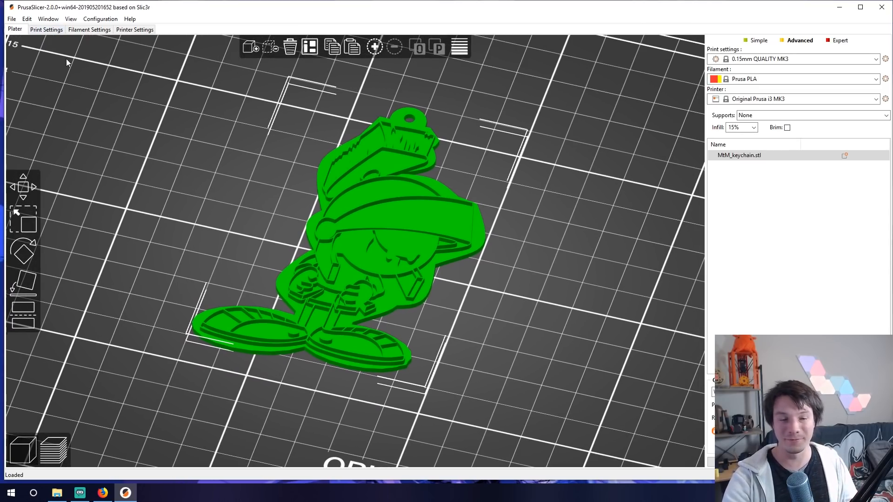
{"action": "left_click_drag", "start_coordinate": [125, 97], "coordinate": [127, 109]}
{"action": "scroll", "coordinate": [146, 134], "scroll_direction": "up", "scroll_amount": 1}
{"action": "left_click", "coordinate": [45, 29]}
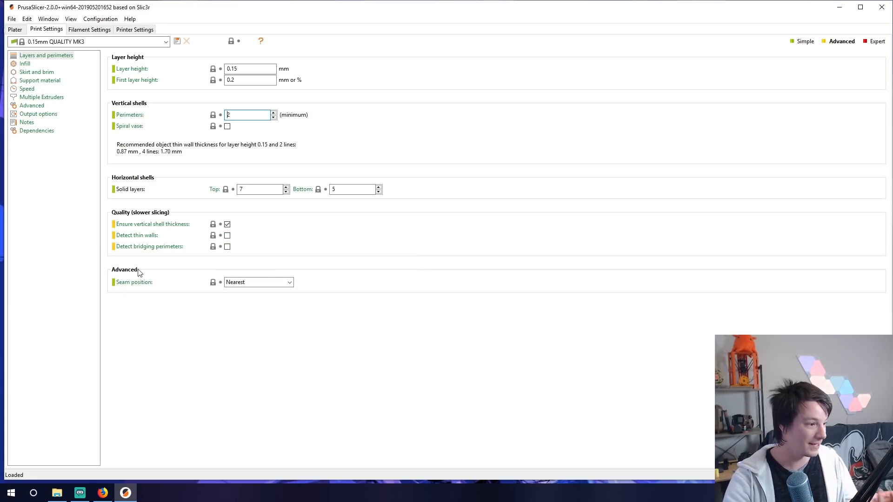
{"action": "left_click", "coordinate": [227, 236]}
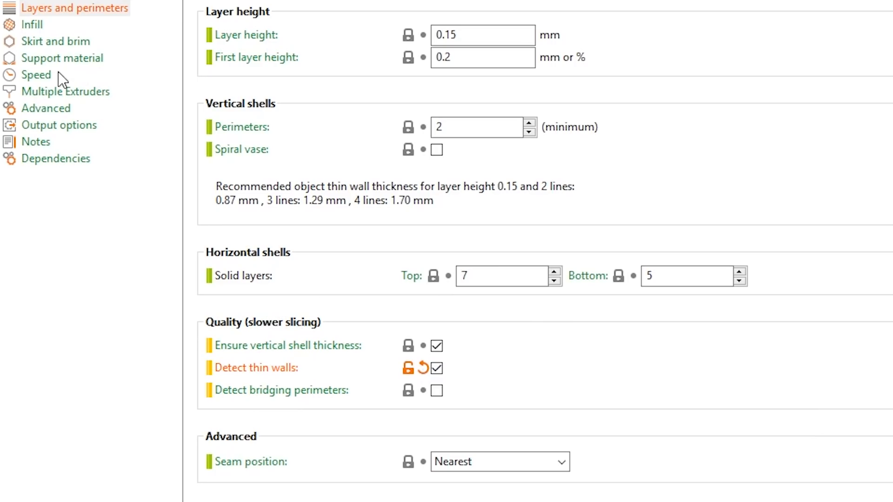
Step: Set the default extrusion width to 0.42 mm in the advanced print settings
{"action": "left_click", "coordinate": [54, 116]}
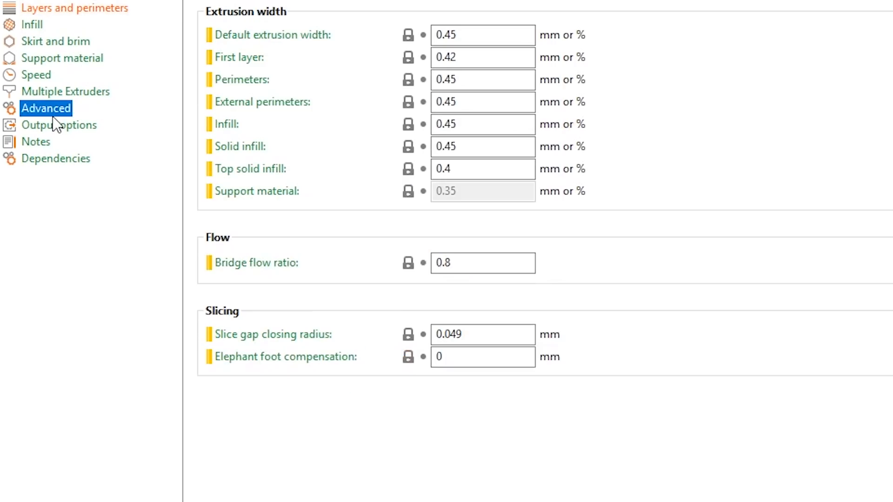
{"action": "left_click", "coordinate": [474, 35]}
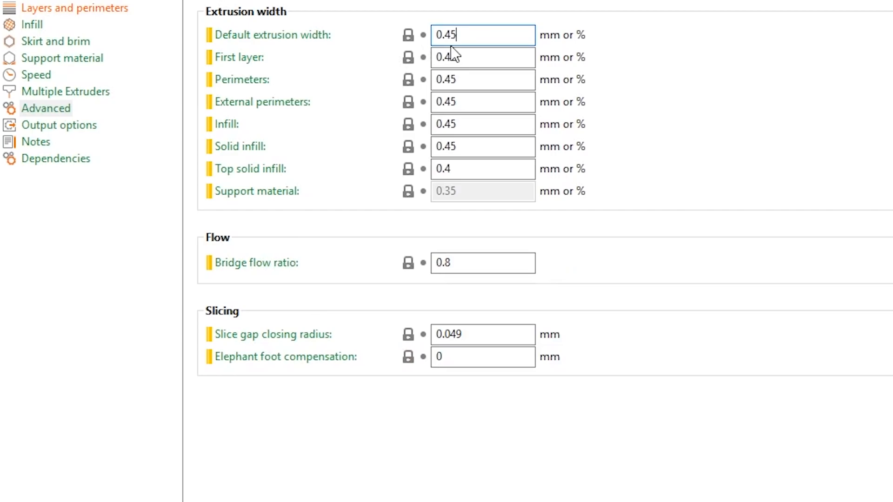
{"action": "key", "text": "BackSpace"}
{"action": "type", "text": "2"}
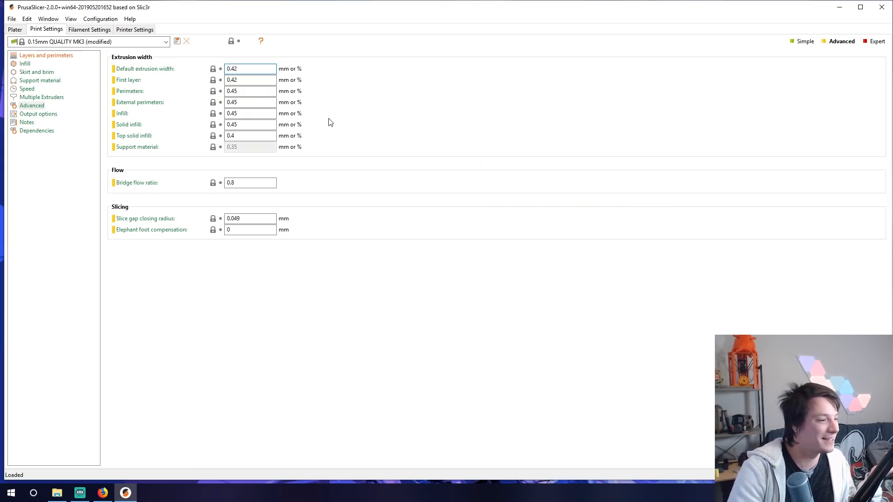
Step: Preview the sliced keychain and examine its fine lines around the feet, hands and face up close
{"action": "left_click", "coordinate": [14, 29]}
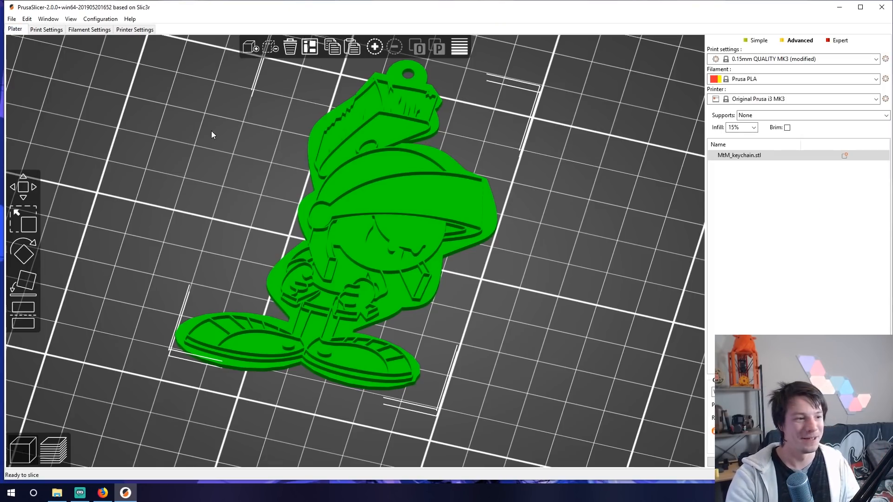
{"action": "key", "text": "Tab"}
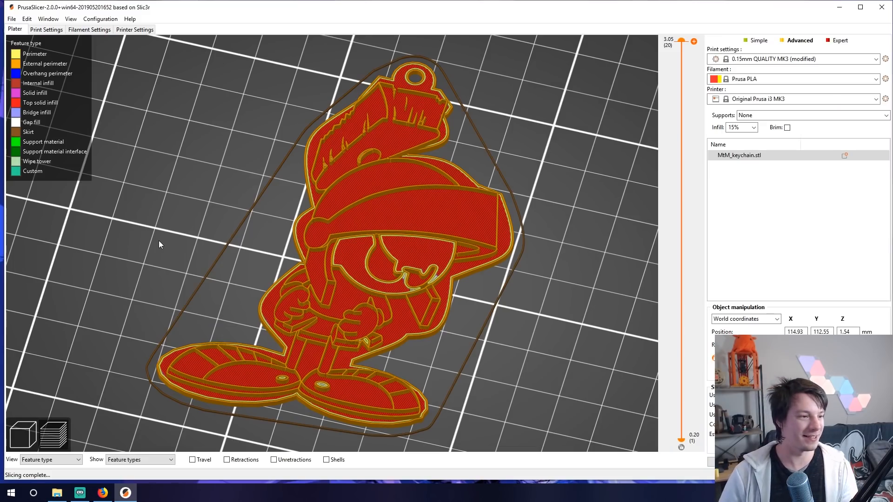
{"action": "scroll", "coordinate": [186, 232], "scroll_direction": "up", "scroll_amount": 5}
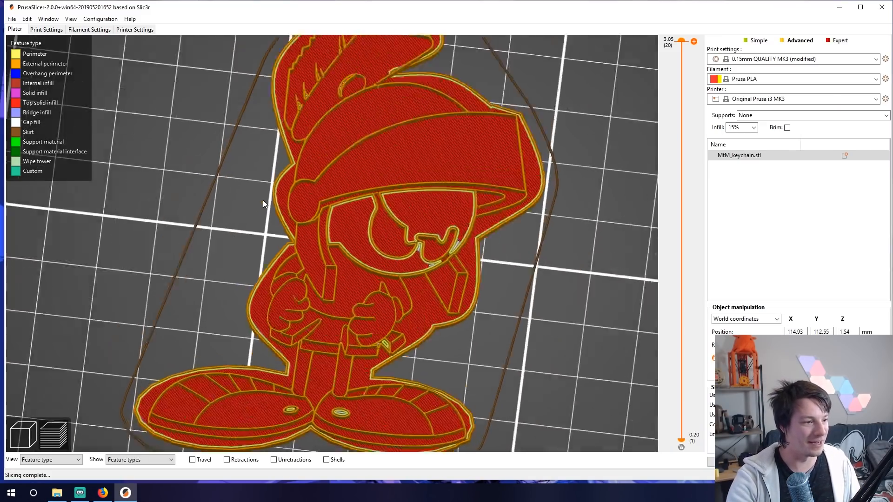
{"action": "scroll", "coordinate": [261, 197], "scroll_direction": "up", "scroll_amount": 4}
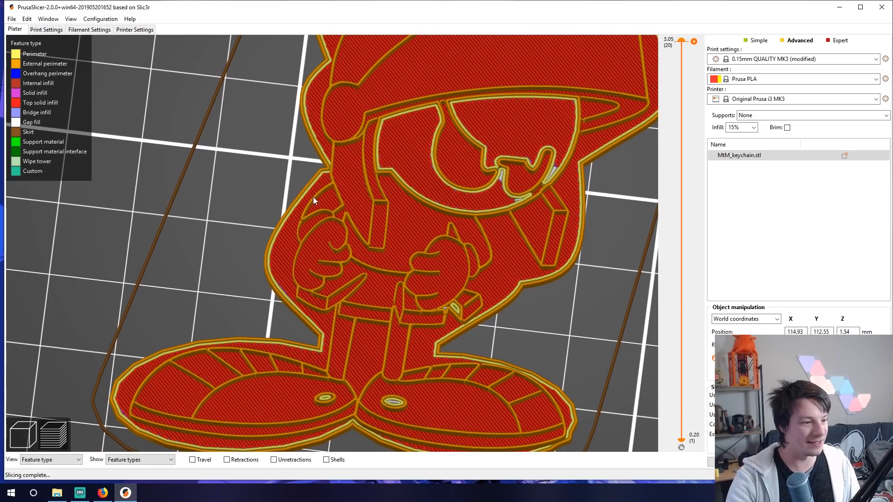
{"action": "middle_click_drag", "start_coordinate": [413, 307], "coordinate": [374, 217]}
{"action": "scroll", "coordinate": [480, 270], "scroll_direction": "up", "scroll_amount": 4}
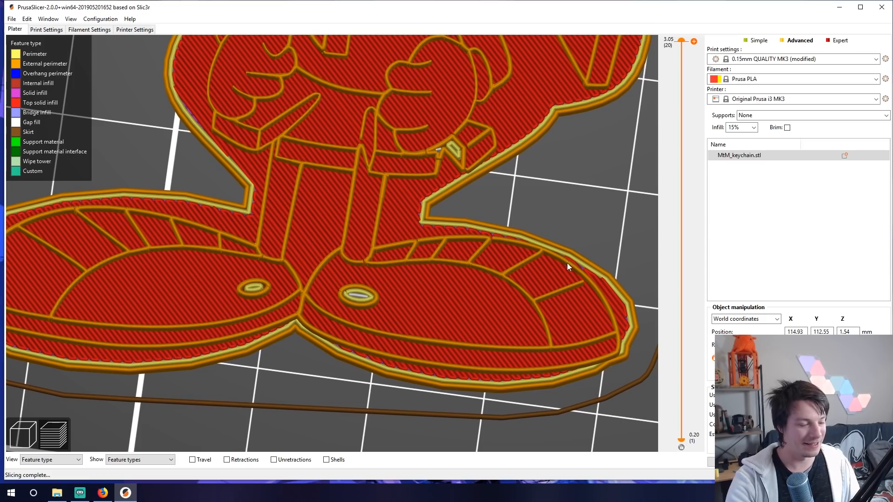
{"action": "scroll", "coordinate": [568, 263], "scroll_direction": "down", "scroll_amount": 3}
{"action": "middle_click_drag", "start_coordinate": [365, 183], "coordinate": [374, 271]}
{"action": "scroll", "coordinate": [367, 256], "scroll_direction": "up", "scroll_amount": 3}
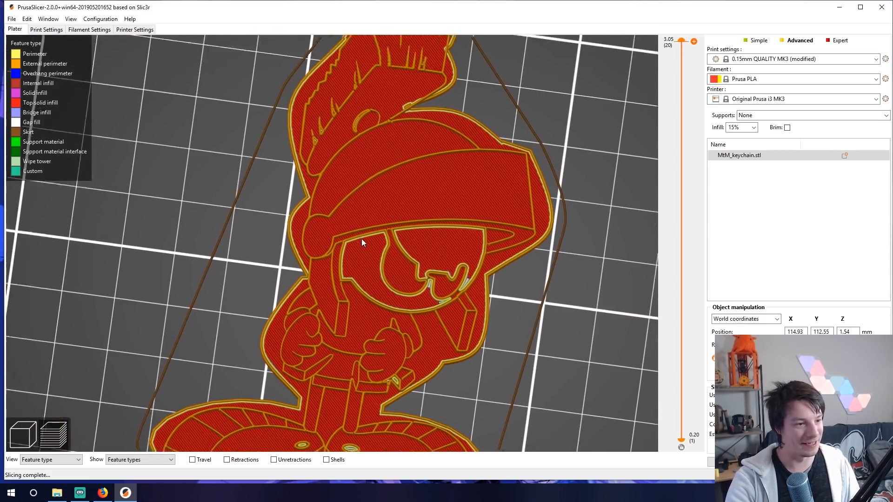
{"action": "scroll", "coordinate": [361, 260], "scroll_direction": "down", "scroll_amount": 3}
{"action": "scroll", "coordinate": [361, 260], "scroll_direction": "up", "scroll_amount": 3}
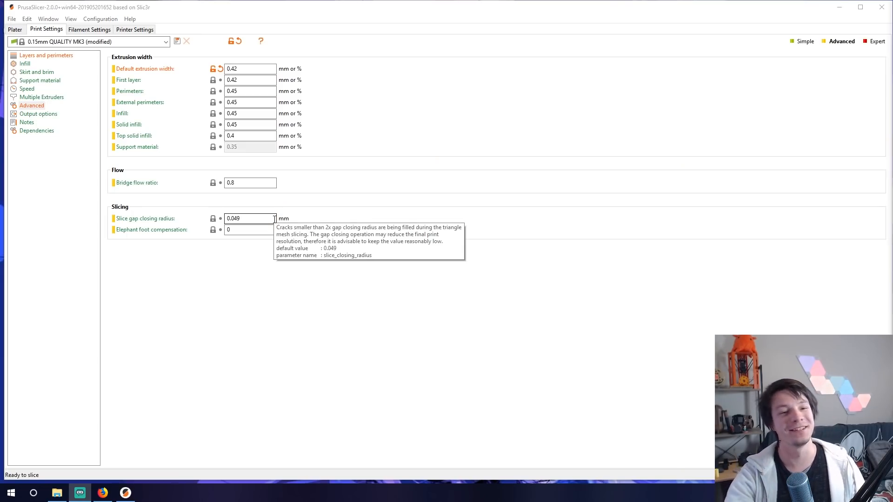
Step: Switch the settings to Expert mode and set the XY Size Compensation to 0.4 mm
{"action": "left_click", "coordinate": [870, 41]}
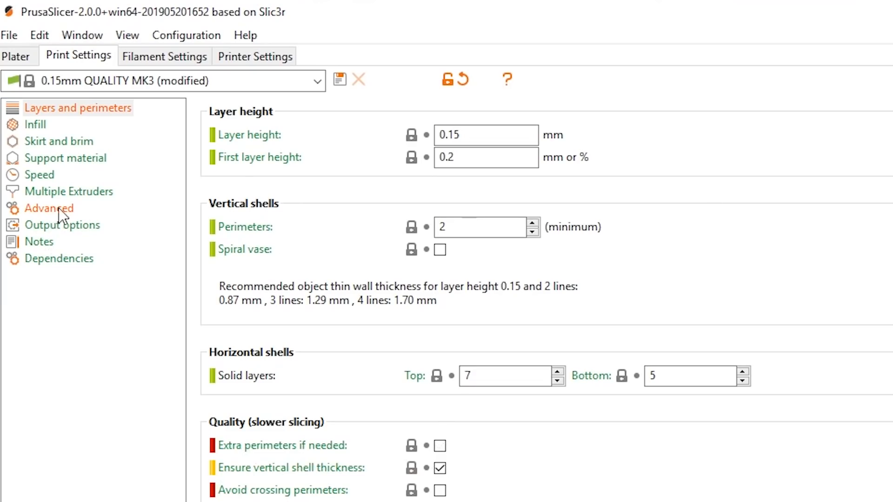
{"action": "left_click", "coordinate": [60, 209]}
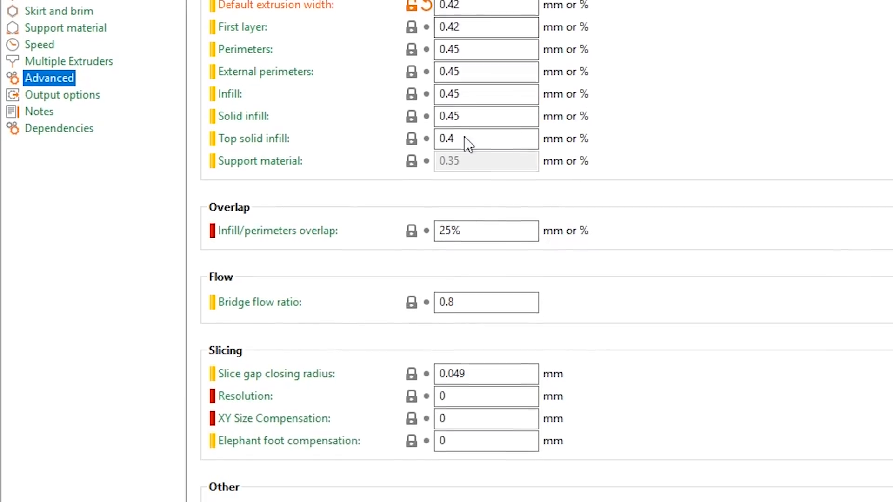
{"action": "left_click", "coordinate": [457, 395]}
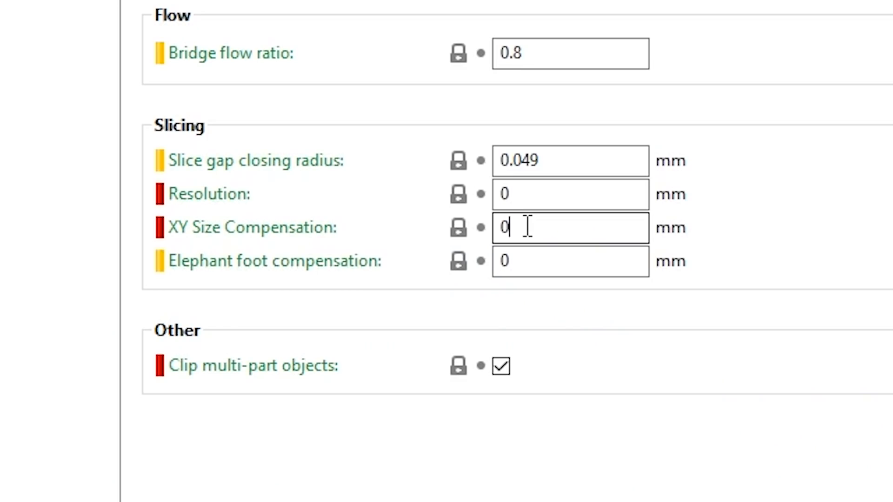
{"action": "type", "text": ".4"}
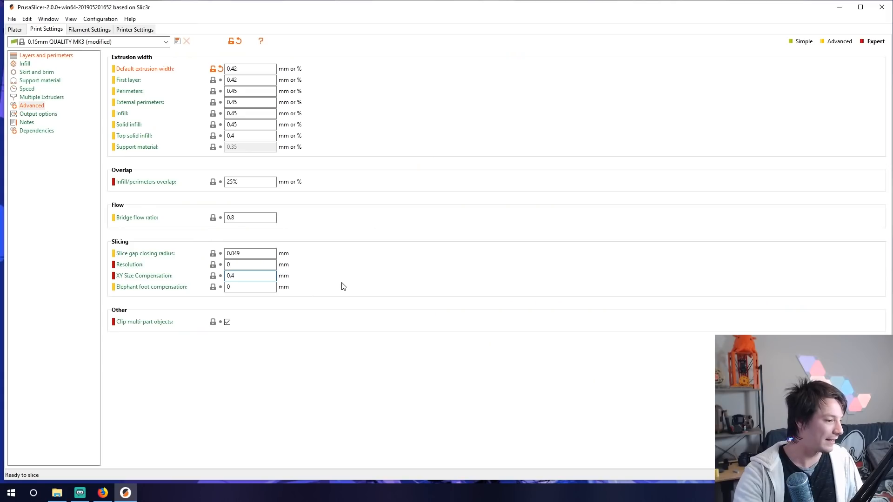
Step: Preview the keychain sliced with the changed XY size compensation and examine its raised lines across the whole model
{"action": "left_click", "coordinate": [265, 265]}
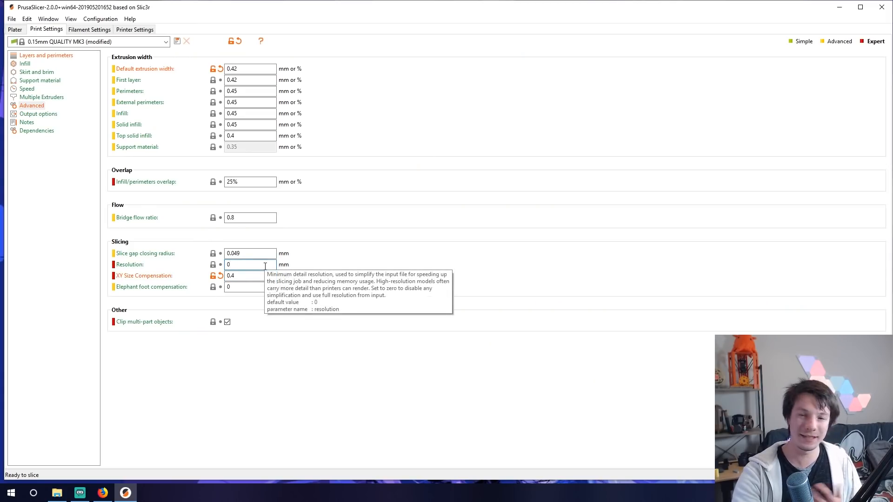
{"action": "left_click", "coordinate": [15, 30]}
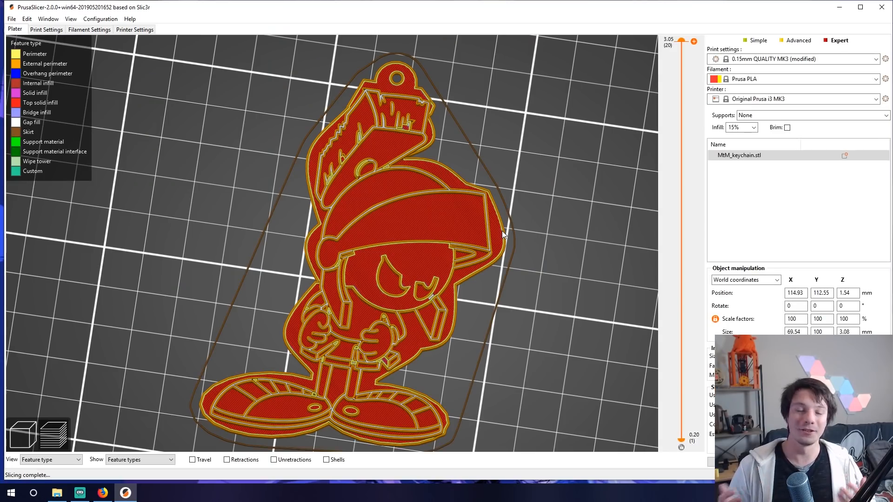
{"action": "left_click_drag", "start_coordinate": [502, 230], "coordinate": [365, 252]}
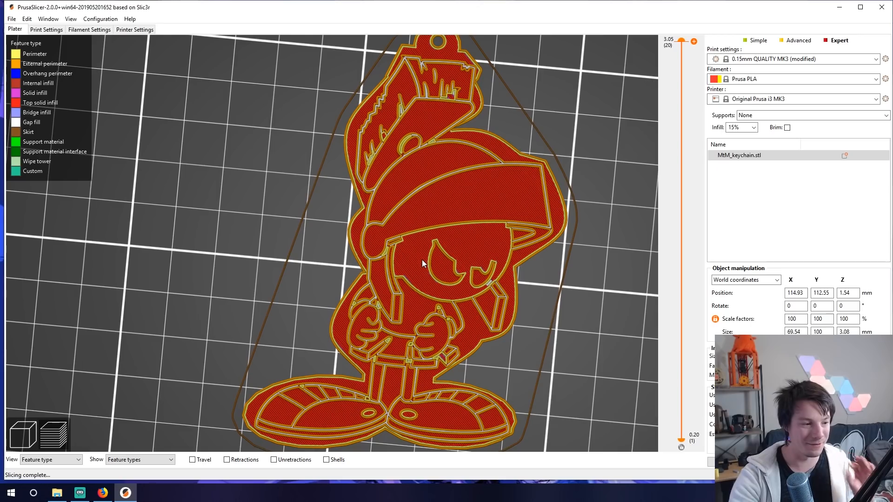
{"action": "left_click_drag", "start_coordinate": [385, 293], "coordinate": [361, 300]}
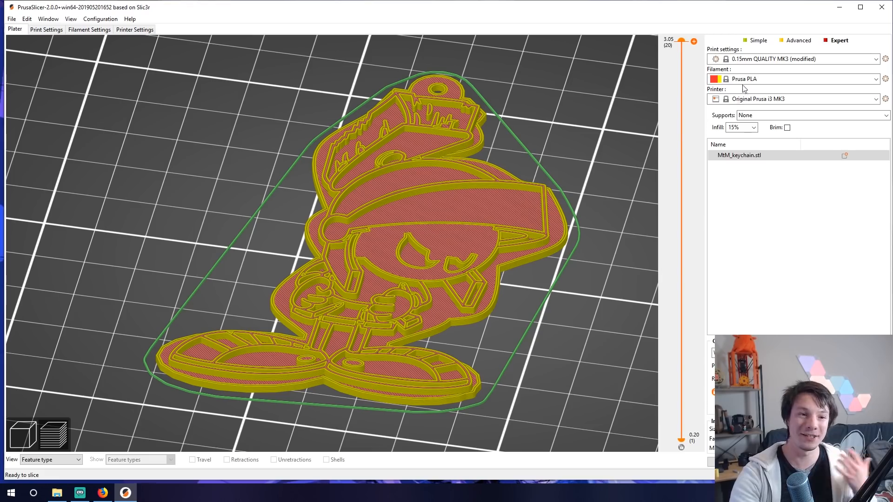
Step: Add a color change at layer 11 (1.70 mm) and preview the two-color keychain through the layers above it
{"action": "left_click_drag", "start_coordinate": [683, 52], "coordinate": [679, 239]}
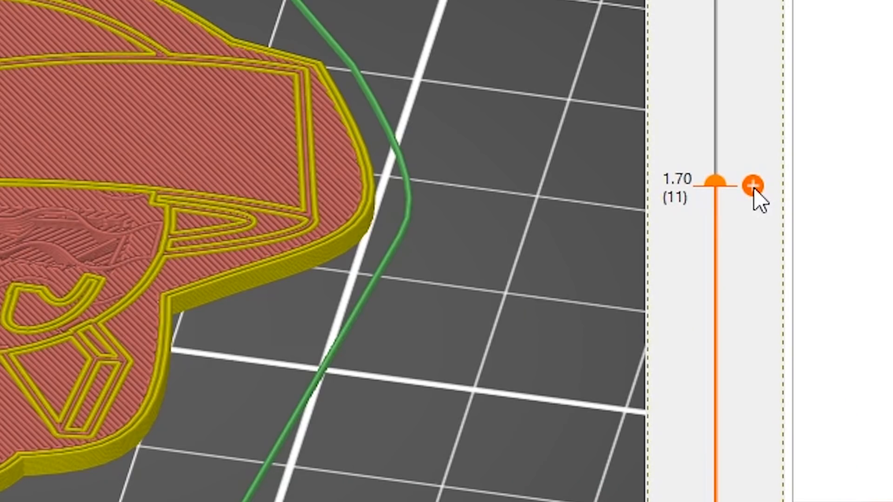
{"action": "left_click", "coordinate": [753, 187]}
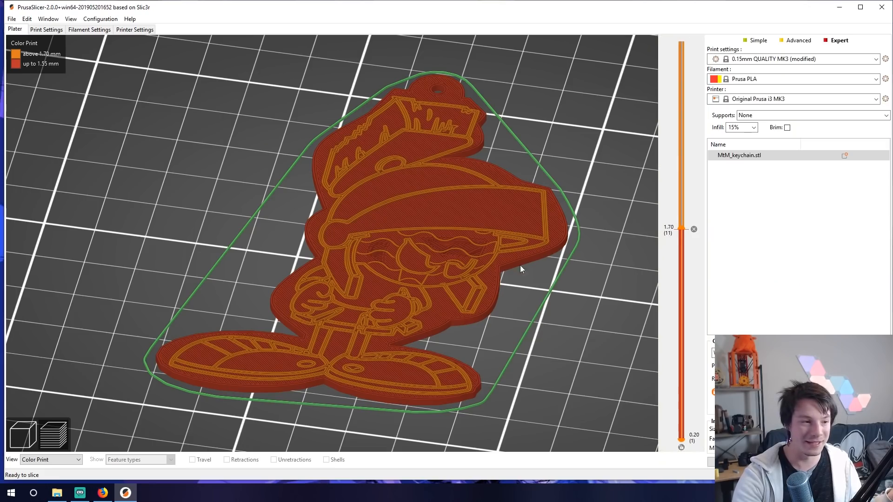
{"action": "scroll", "coordinate": [479, 245], "scroll_direction": "up", "scroll_amount": 5}
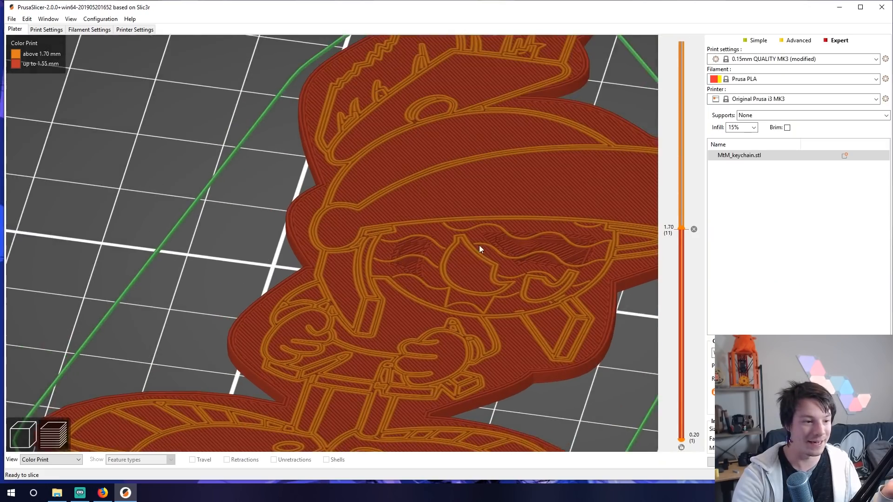
{"action": "scroll", "coordinate": [393, 193], "scroll_direction": "down", "scroll_amount": 5}
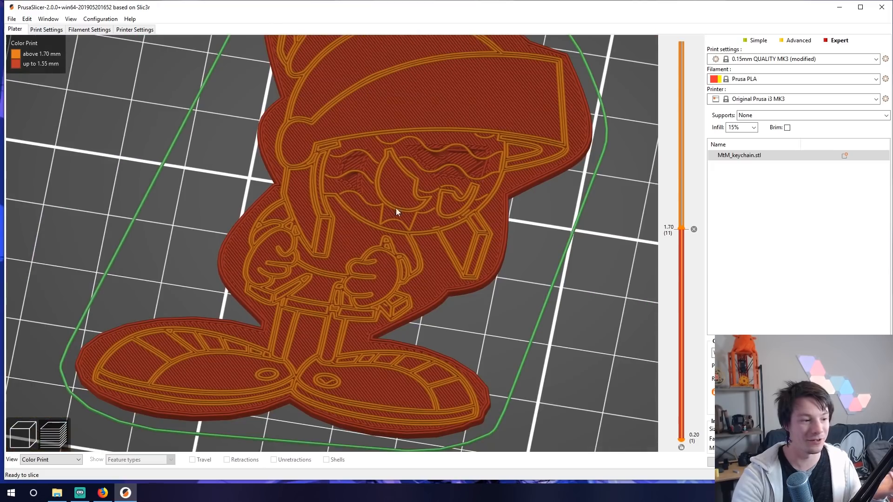
{"action": "left_click_drag", "start_coordinate": [681, 227], "coordinate": [682, 145]}
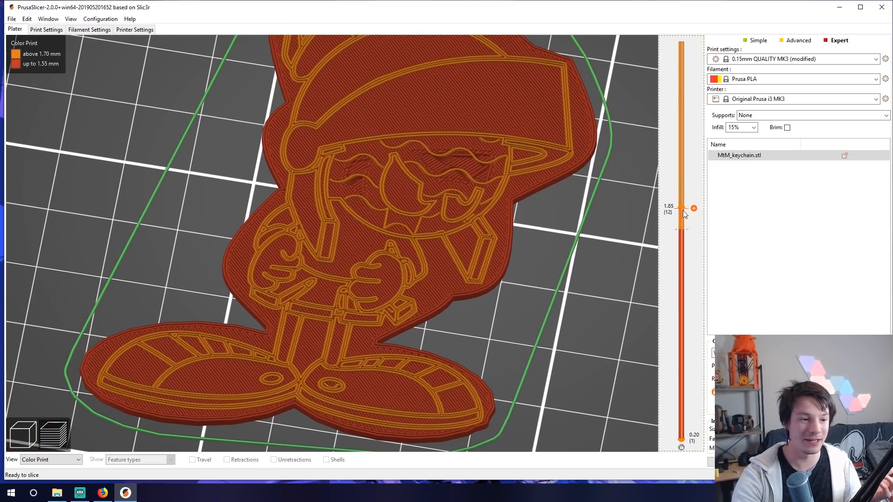
{"action": "left_click_drag", "start_coordinate": [850, 176], "coordinate": [847, 1]}
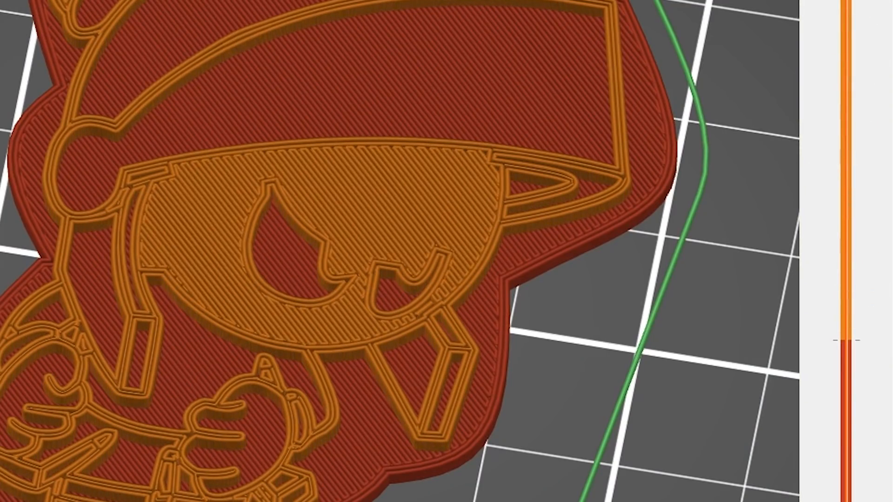